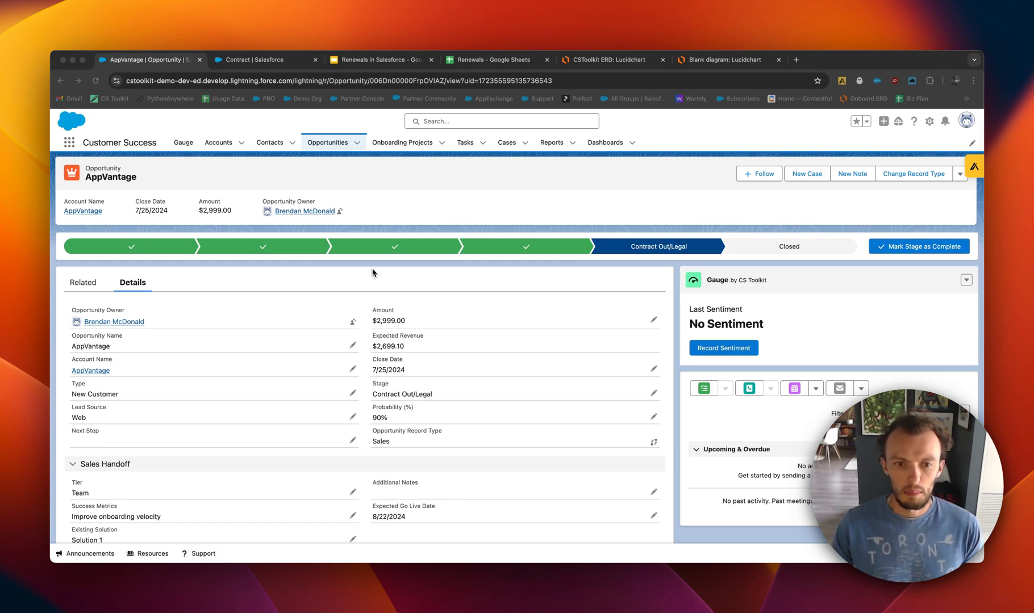
From Setup's Object Manager, start a new custom field on Opportunity's Fields & Relationships.
{"action": "scroll", "coordinate": [348, 296], "scroll_direction": "down", "scroll_amount": 2}
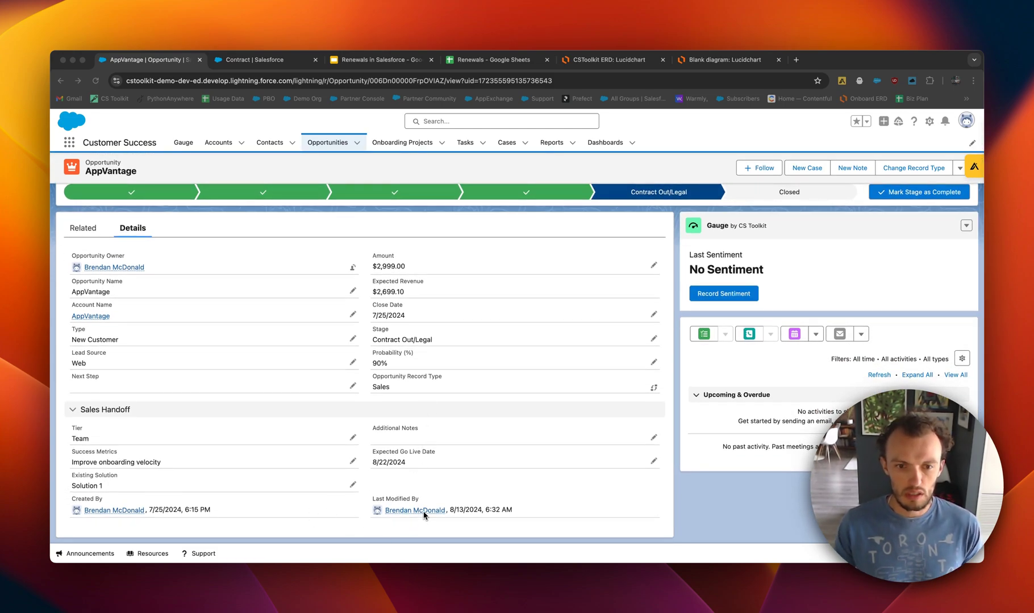
{"action": "scroll", "coordinate": [420, 351], "scroll_direction": "up", "scroll_amount": 2}
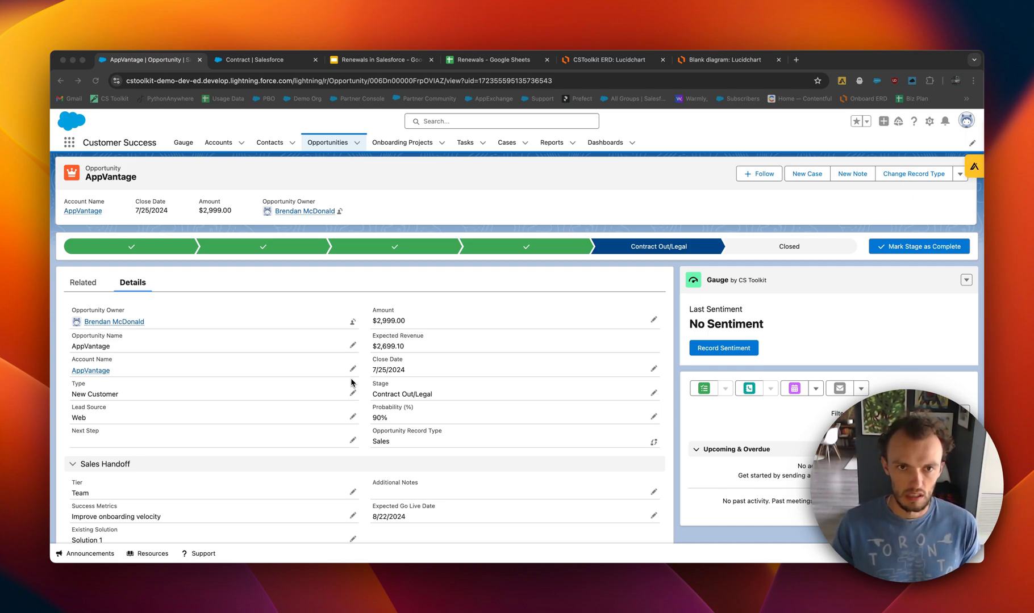
{"action": "left_click", "coordinate": [929, 121]}
{"action": "left_click", "coordinate": [883, 144]}
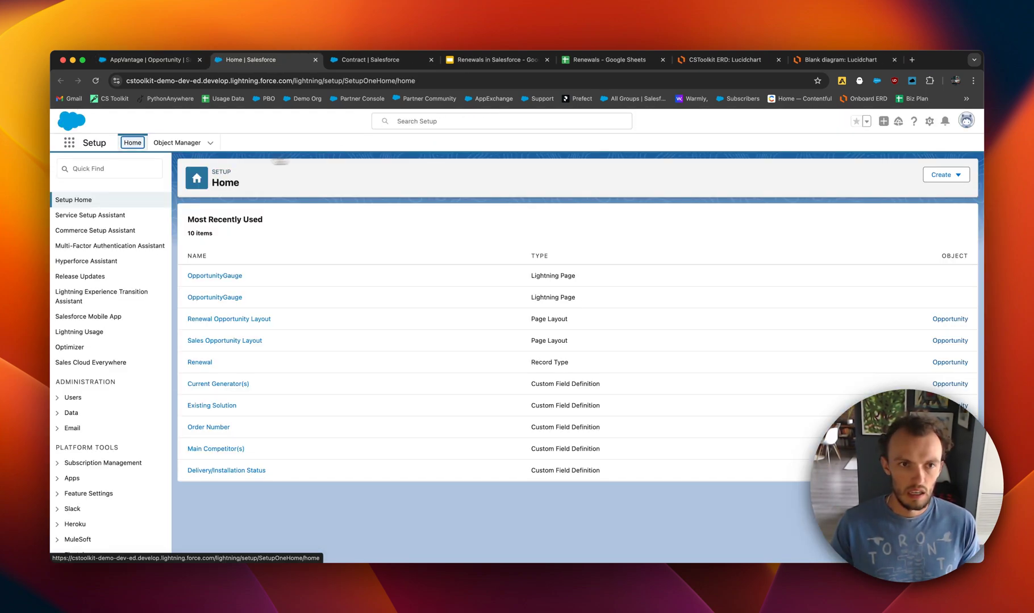
{"action": "left_click", "coordinate": [176, 143]}
{"action": "left_click", "coordinate": [795, 177]}
{"action": "type", "text": "opp"}
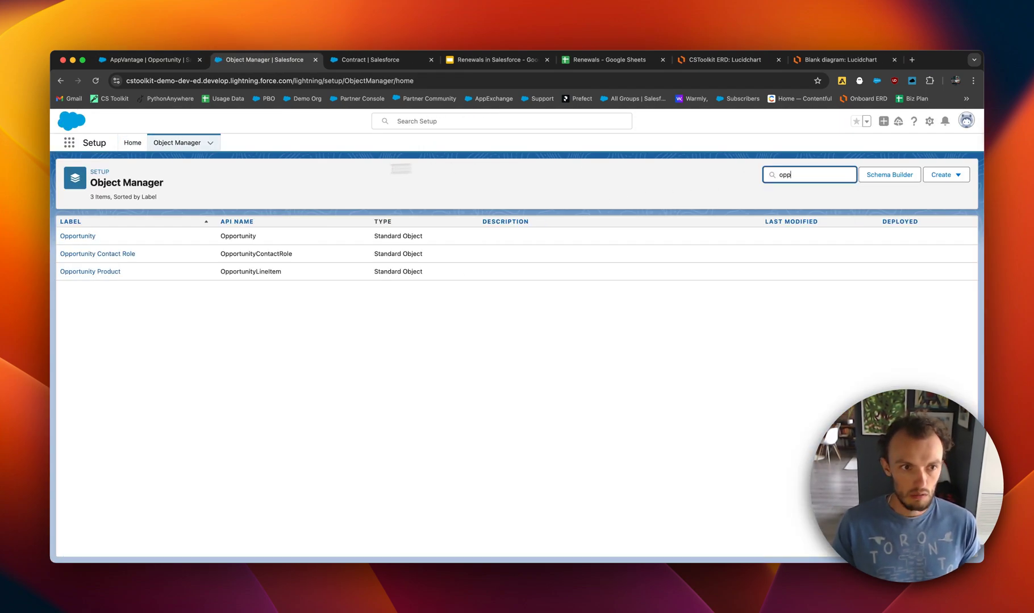
{"action": "left_click", "coordinate": [84, 237]}
{"action": "left_click", "coordinate": [84, 240]}
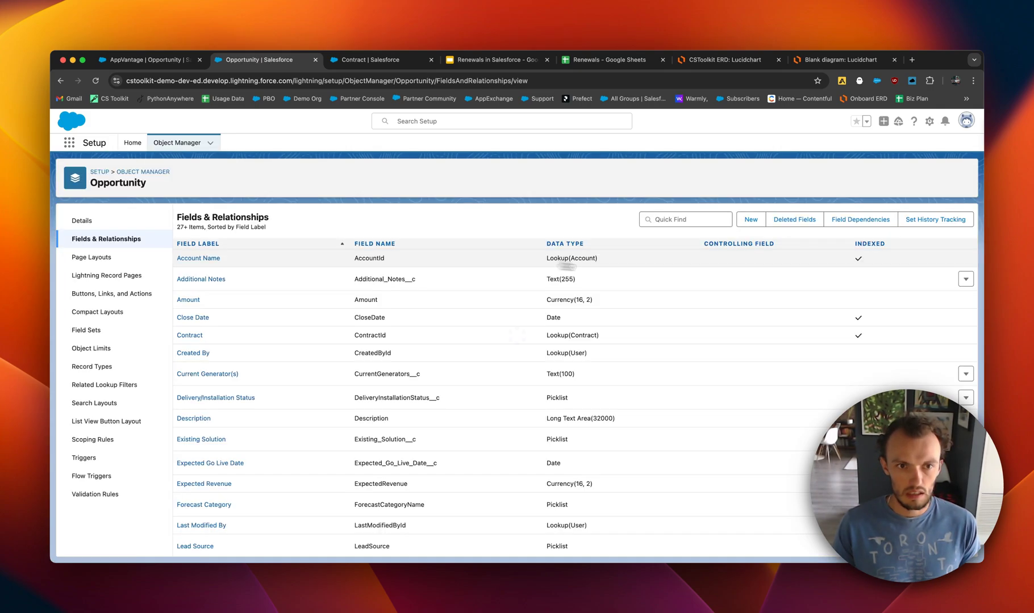
{"action": "left_click", "coordinate": [748, 225]}
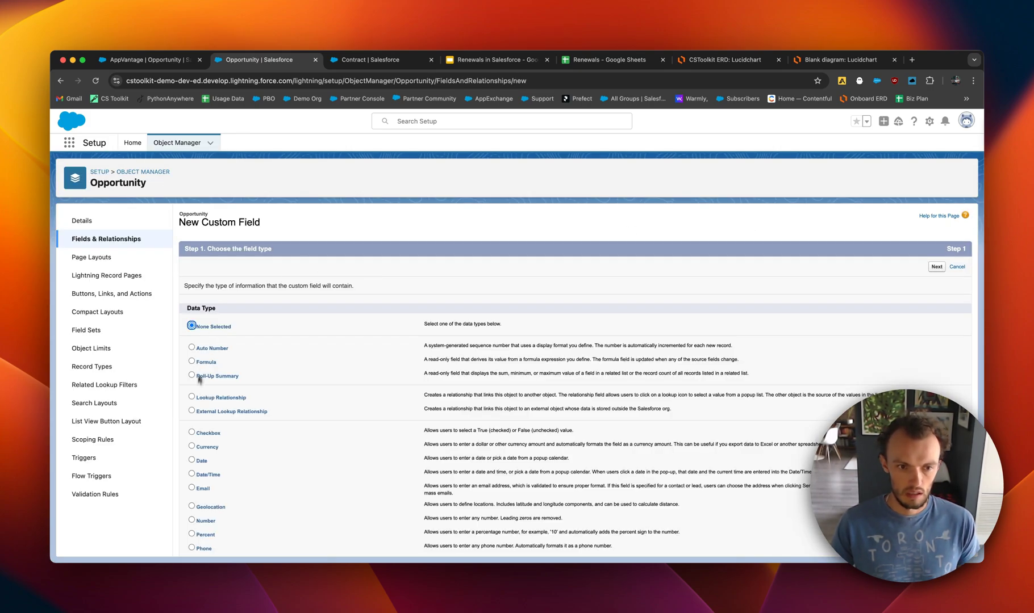
Define a Lookup Relationship field to Opportunity labelled 'Renewed By'.
{"action": "left_click", "coordinate": [192, 397]}
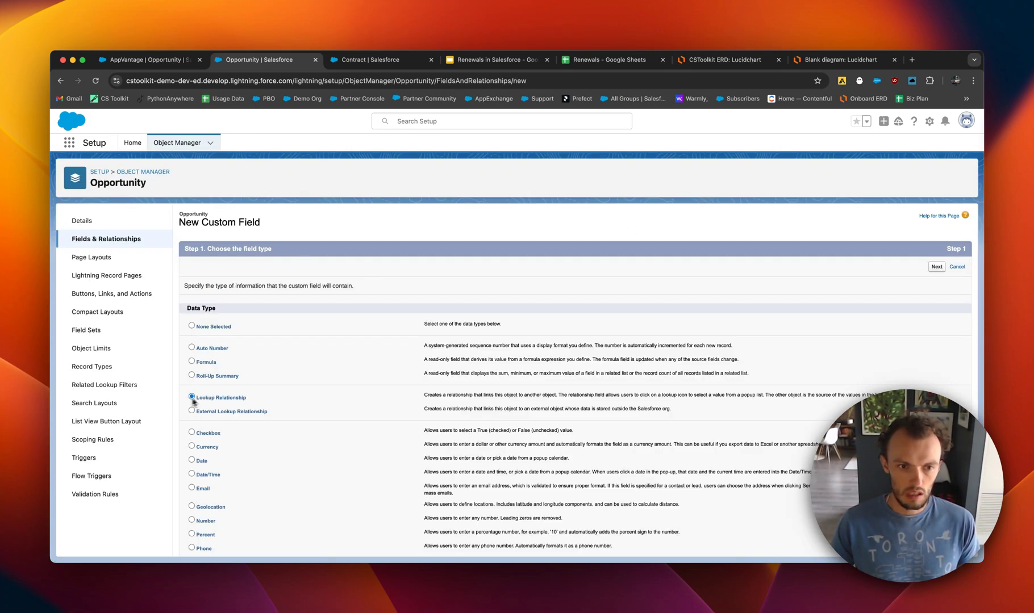
{"action": "left_click", "coordinate": [936, 267]}
{"action": "left_click", "coordinate": [370, 304]}
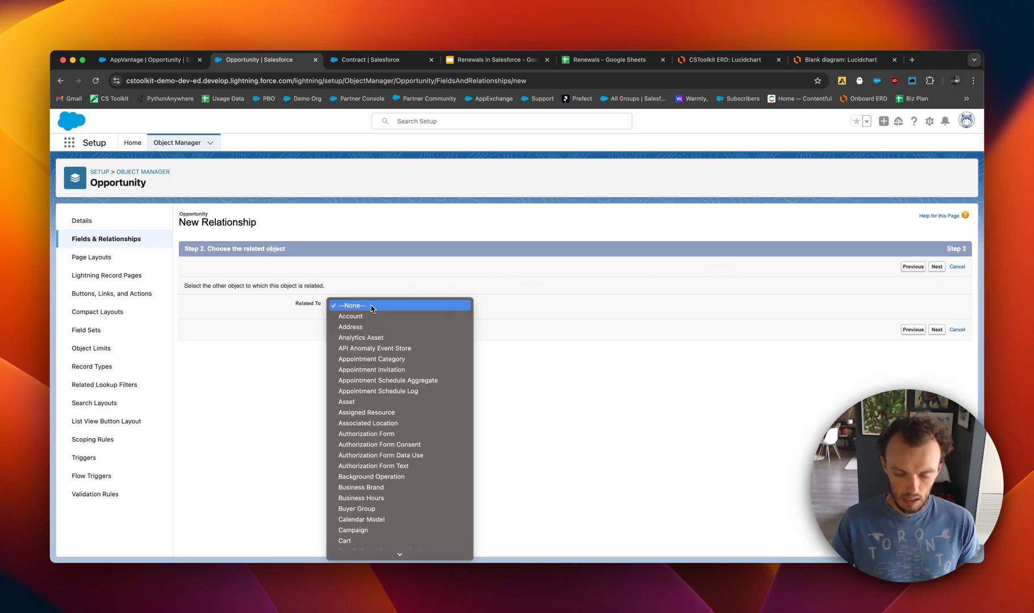
{"action": "type", "text": "opp"}
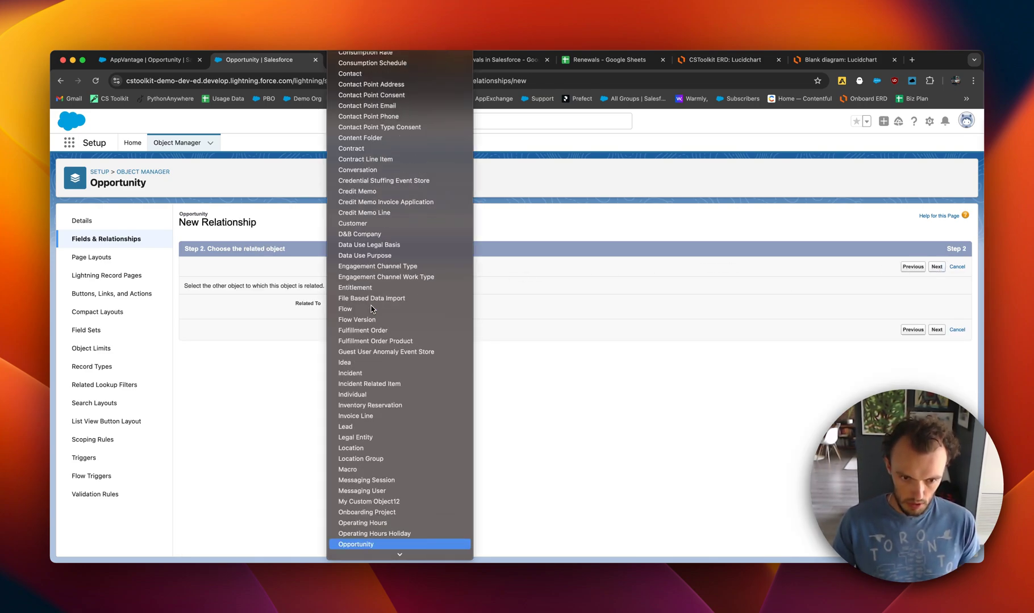
{"action": "key", "text": "Return"}
{"action": "left_click", "coordinate": [936, 267]}
{"action": "type", "text": "Renewed"}
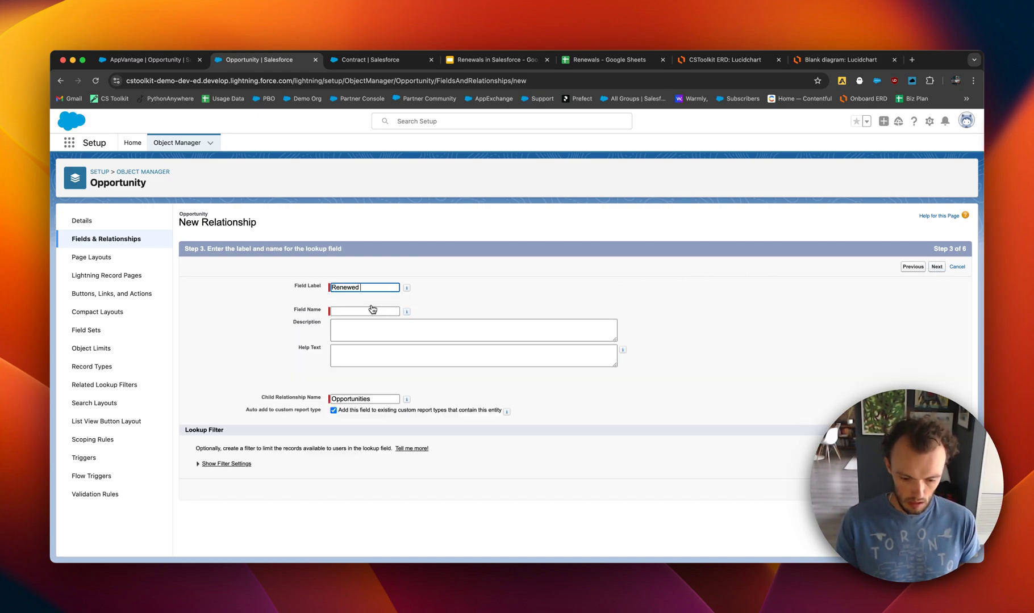
{"action": "left_click", "coordinate": [372, 309]}
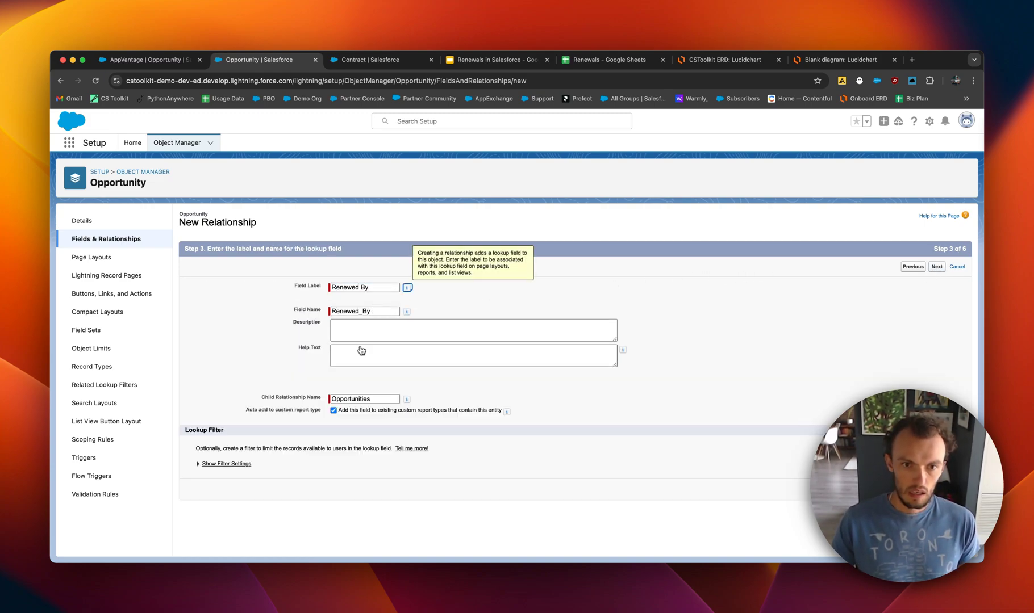
{"action": "left_click", "coordinate": [378, 335]}
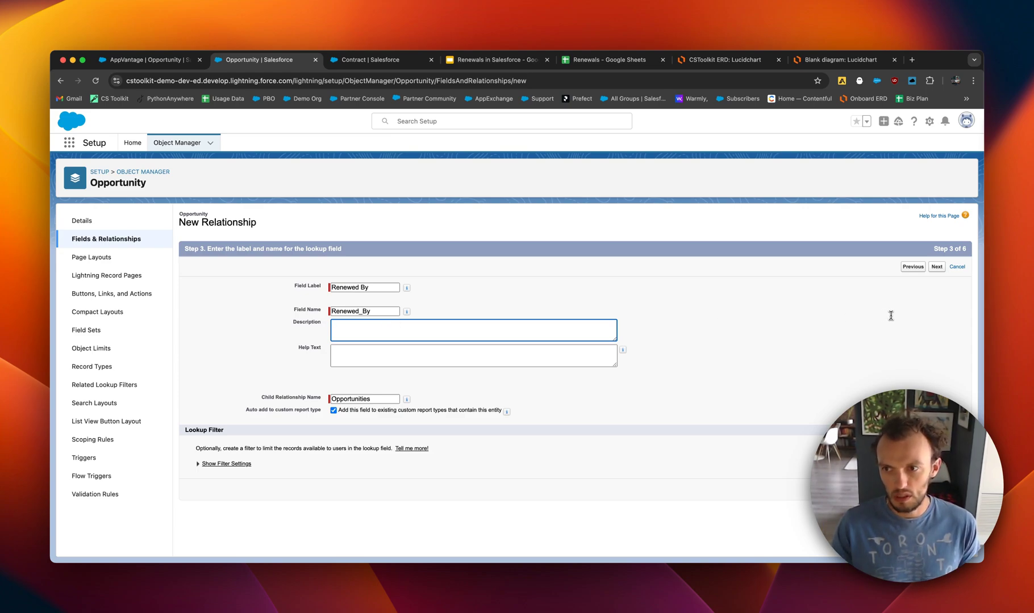
Accept default field security, add it to both opportunity layouts, and Save & New.
{"action": "left_click", "coordinate": [936, 268]}
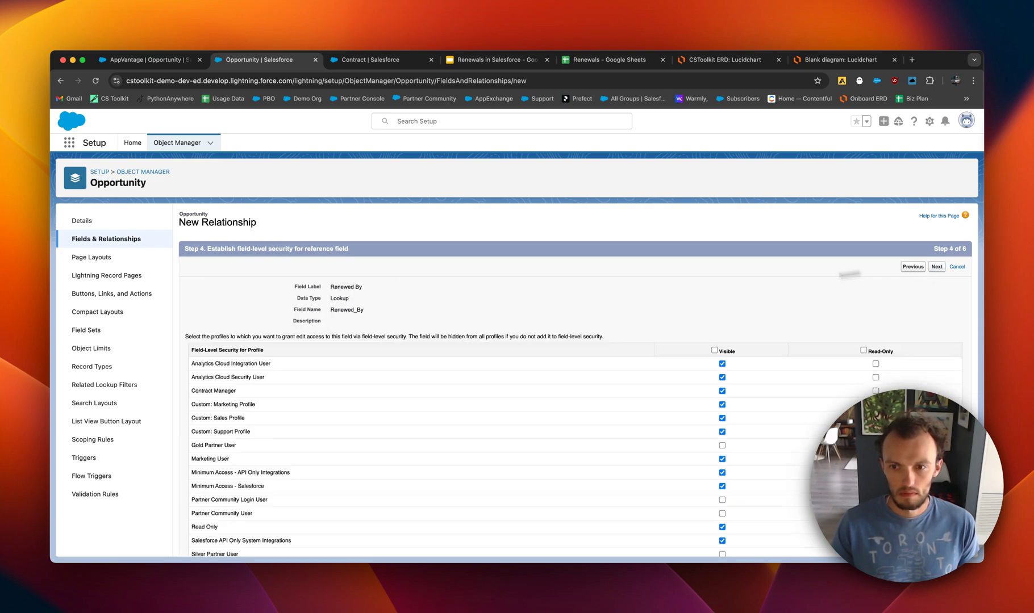
{"action": "left_click", "coordinate": [936, 267]}
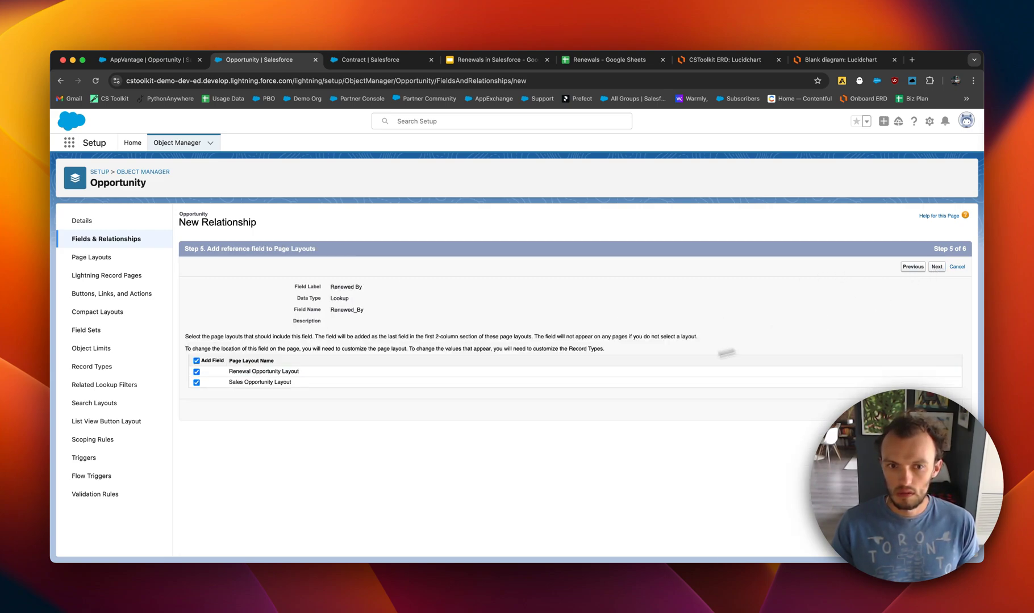
{"action": "left_click", "coordinate": [937, 267]}
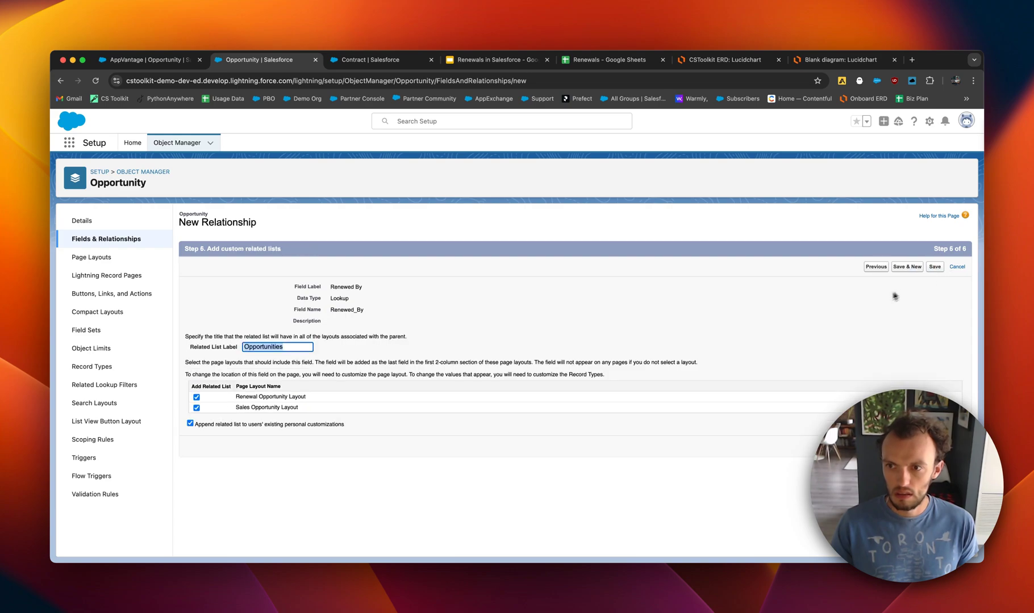
{"action": "left_click", "coordinate": [907, 269]}
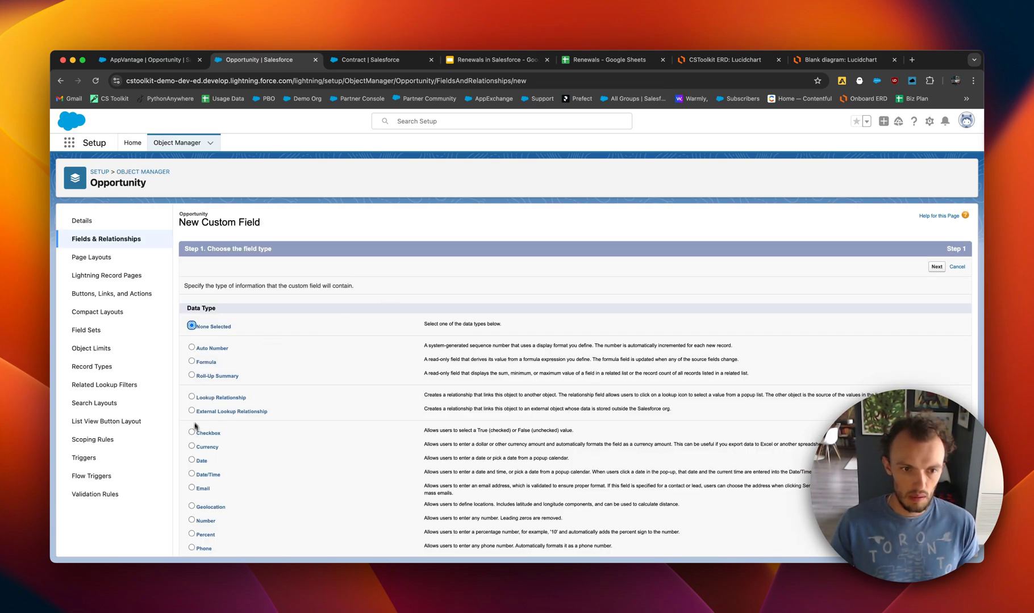
Define a Lookup Relationship field to Opportunity labelled 'Renewal Of'.
{"action": "left_click", "coordinate": [191, 397]}
{"action": "left_click", "coordinate": [936, 266]}
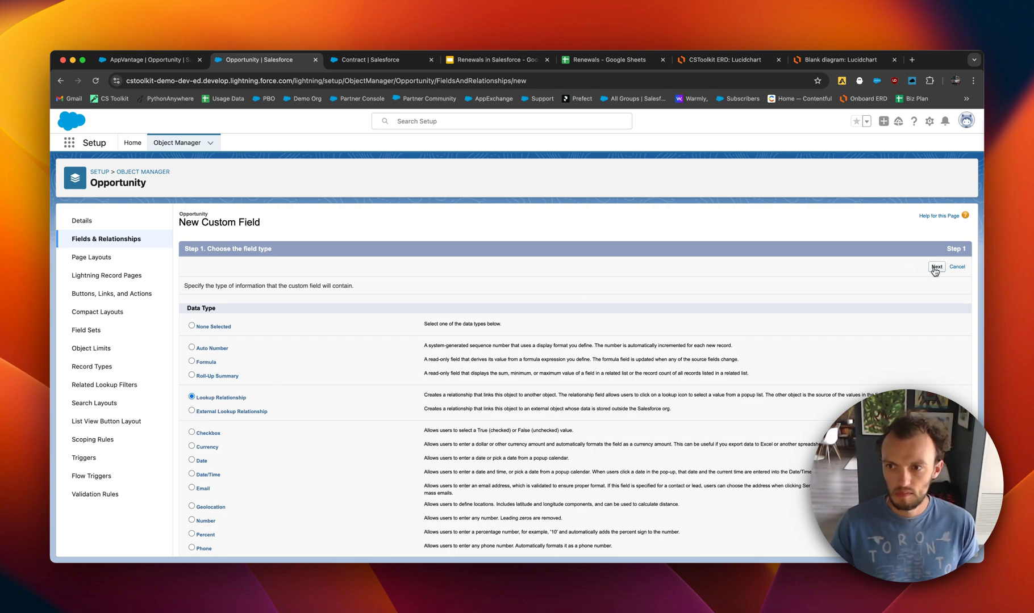
{"action": "left_click", "coordinate": [392, 306]}
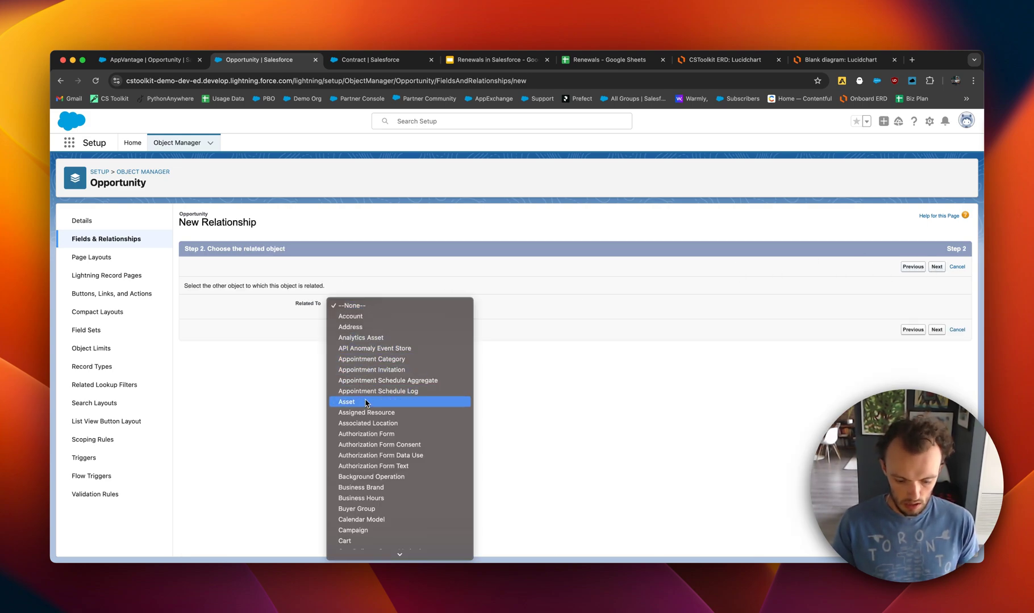
{"action": "type", "text": "on"}
{"action": "key", "text": "Down"}
{"action": "key", "text": "Down"}
{"action": "key", "text": "Down"}
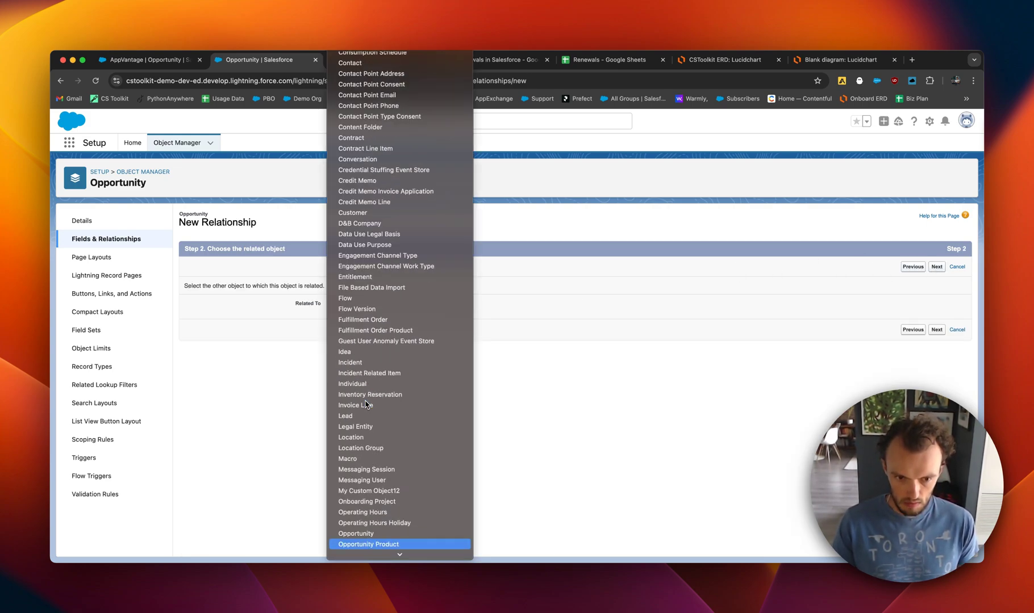
{"action": "key", "text": "Return"}
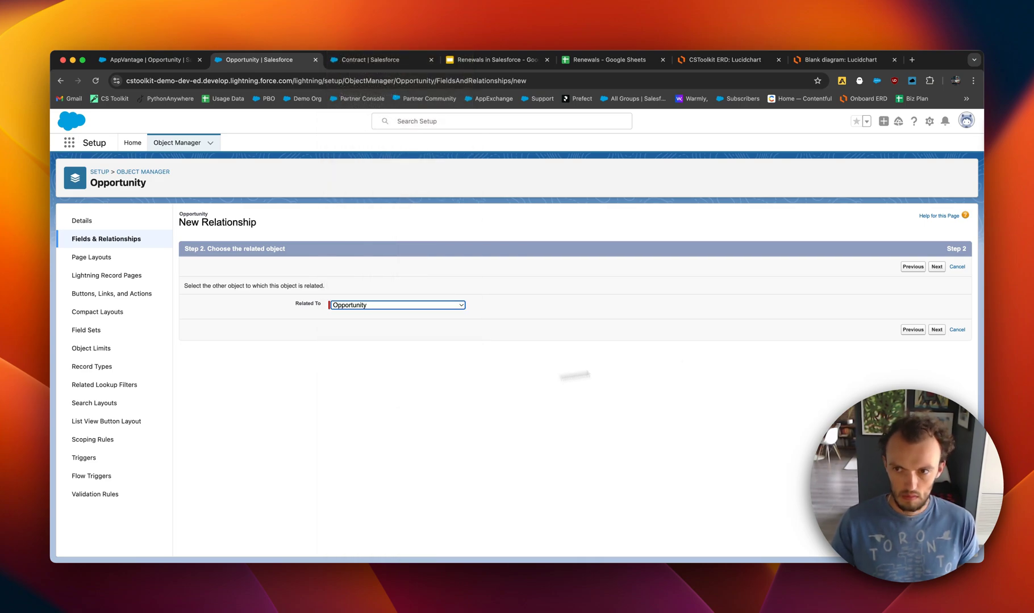
{"action": "left_click", "coordinate": [937, 267]}
{"action": "type", "text": "Renewal Of"}
{"action": "key", "text": "Tab"}
Make Renewal Of visible to all profiles, keep both layouts, and save the field.
{"action": "left_click", "coordinate": [936, 267]}
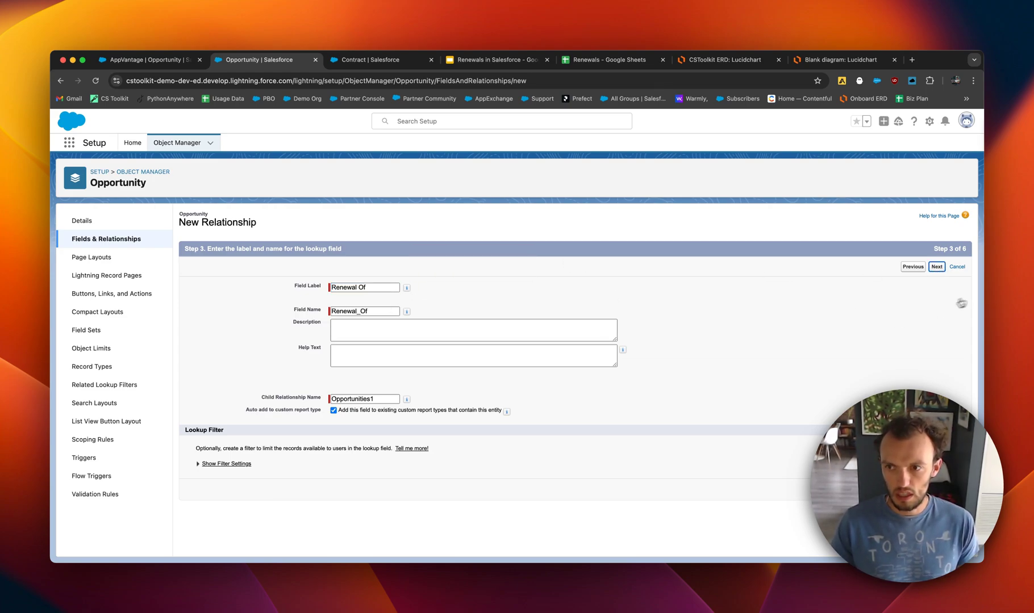
{"action": "left_click", "coordinate": [714, 350]}
{"action": "scroll", "coordinate": [727, 352], "scroll_direction": "down", "scroll_amount": 2}
{"action": "scroll", "coordinate": [727, 352], "scroll_direction": "up", "scroll_amount": 2}
{"action": "left_click", "coordinate": [936, 267]}
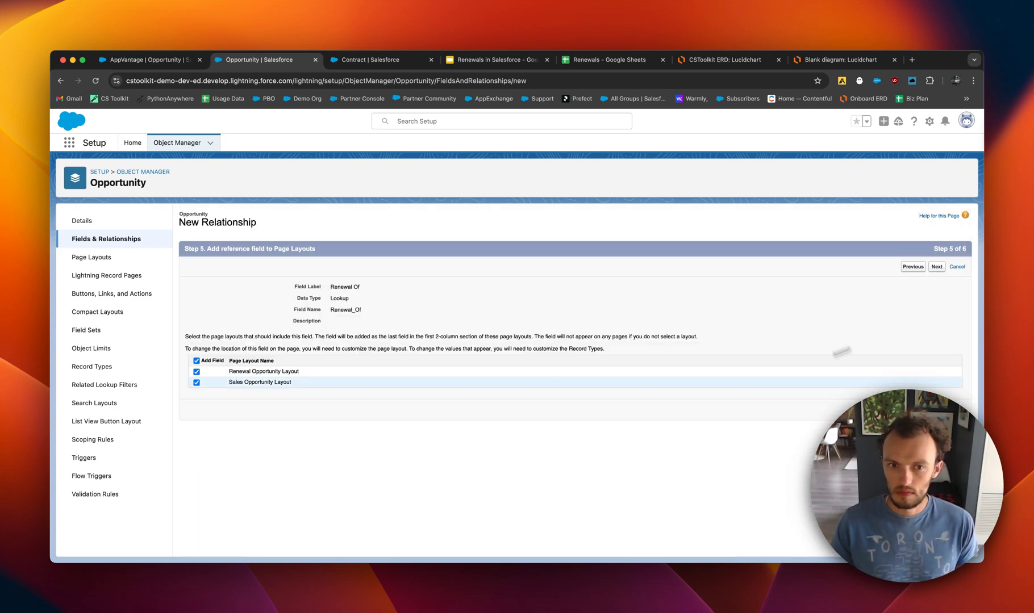
{"action": "key", "text": "Return"}
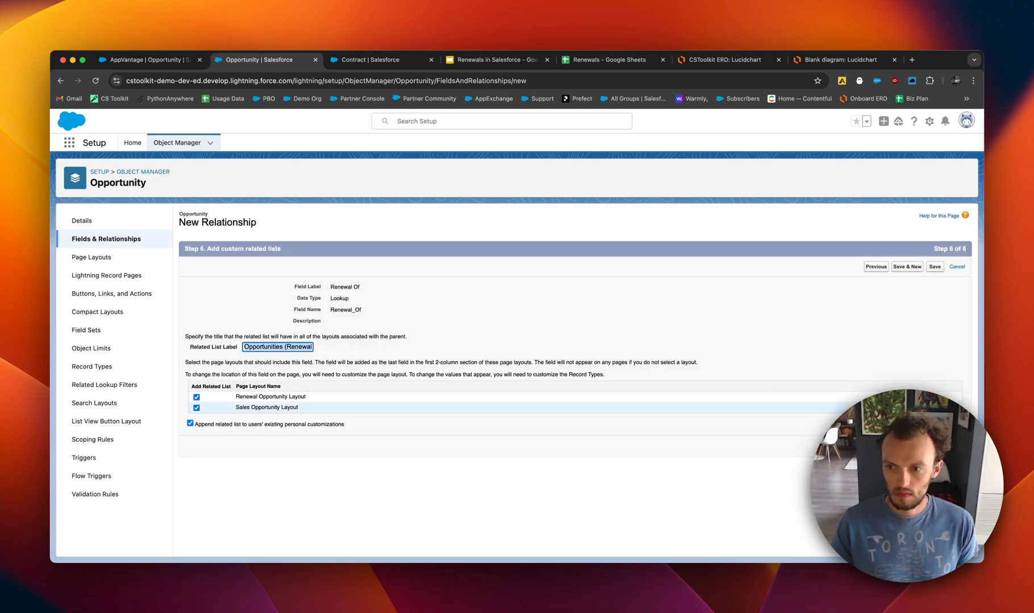
{"action": "key", "text": "Return"}
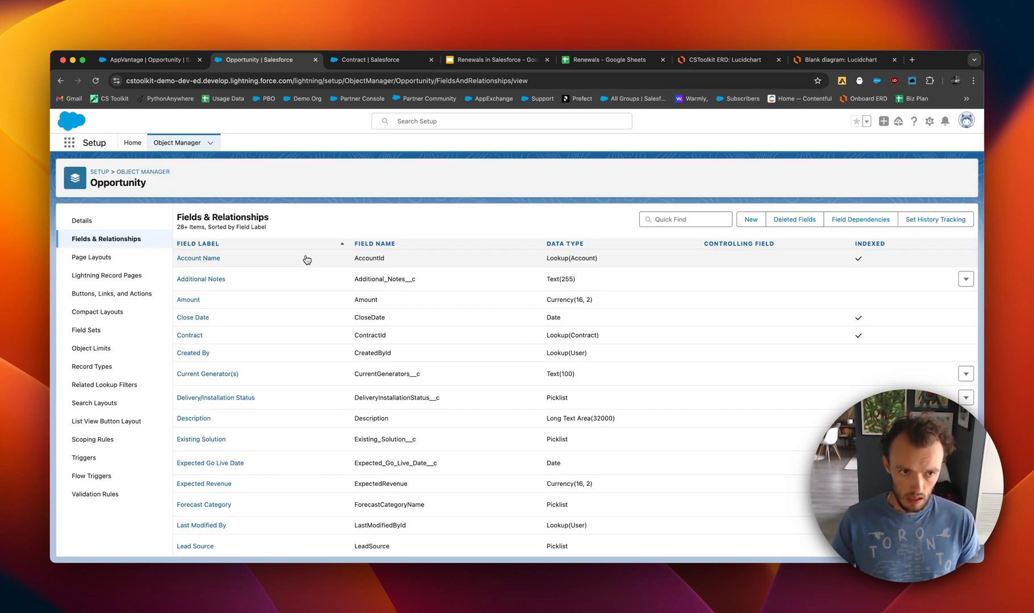
Add a Renewals section to the Sales Opportunity Layout and save it.
{"action": "left_click", "coordinate": [107, 263]}
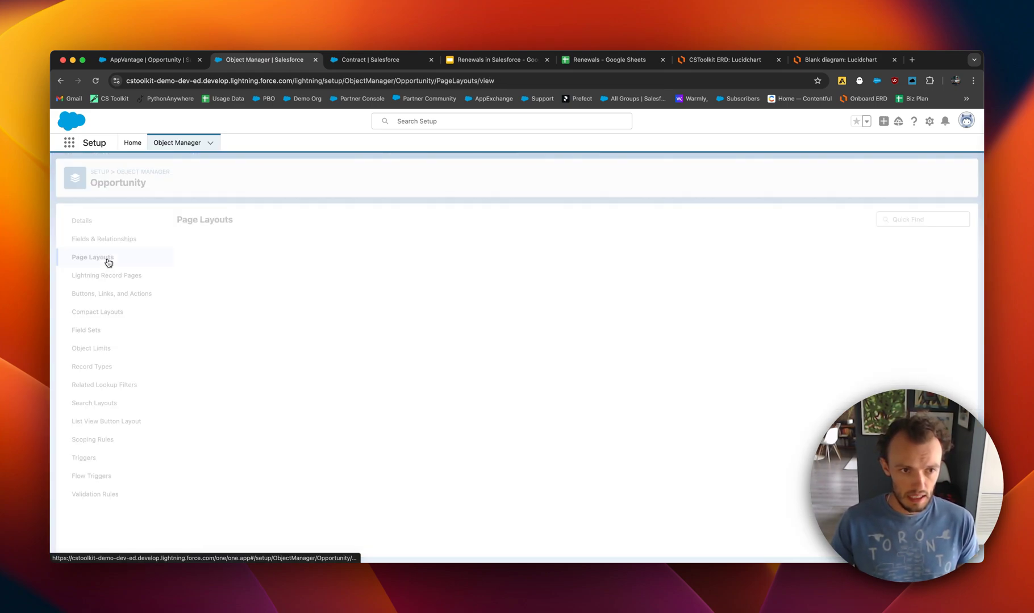
{"action": "left_click", "coordinate": [223, 287]}
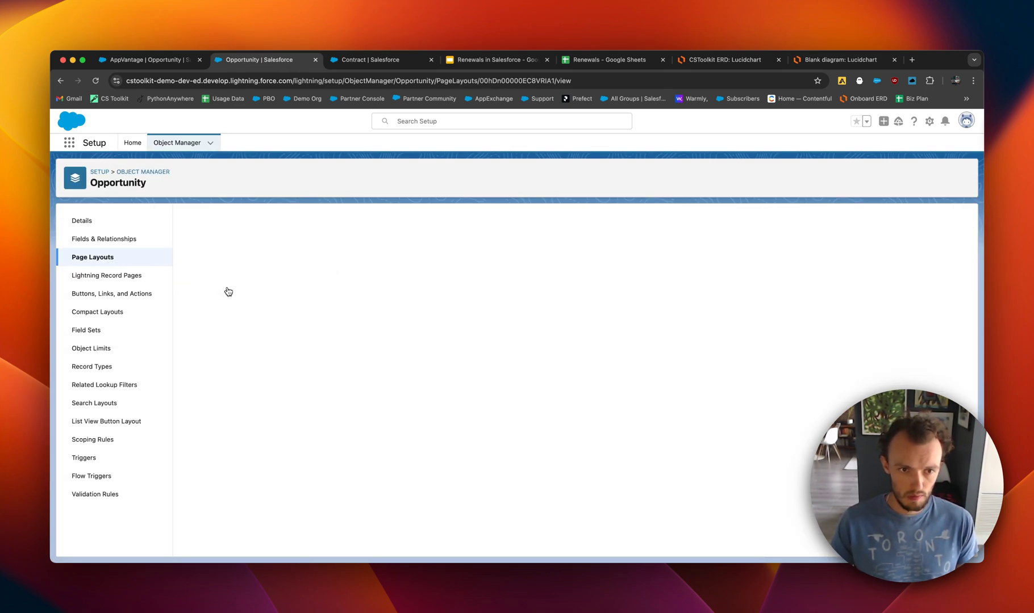
{"action": "scroll", "coordinate": [338, 336], "scroll_direction": "up", "scroll_amount": 2}
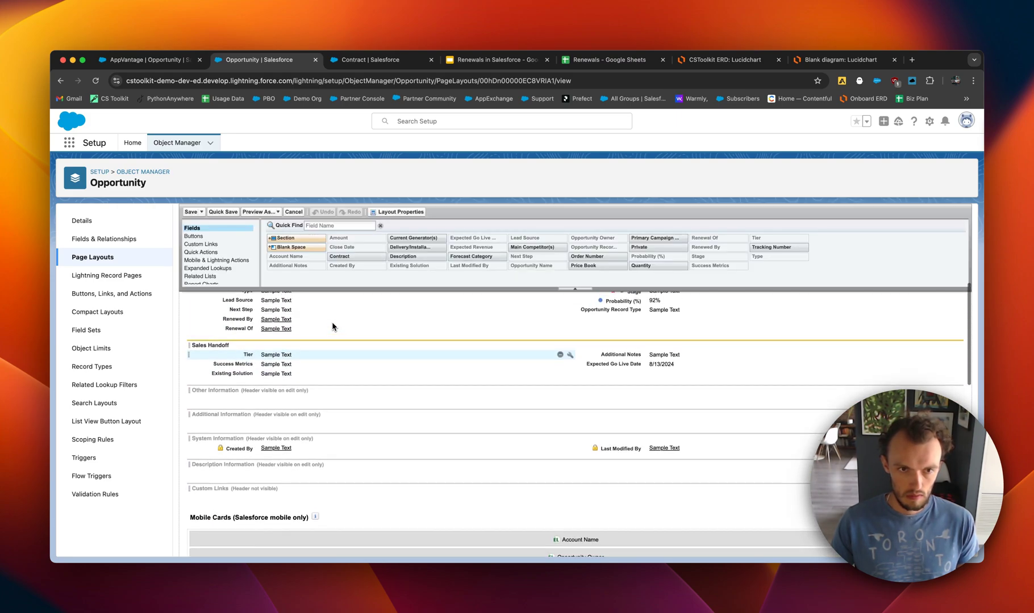
{"action": "left_click_drag", "start_coordinate": [293, 240], "coordinate": [301, 391]}
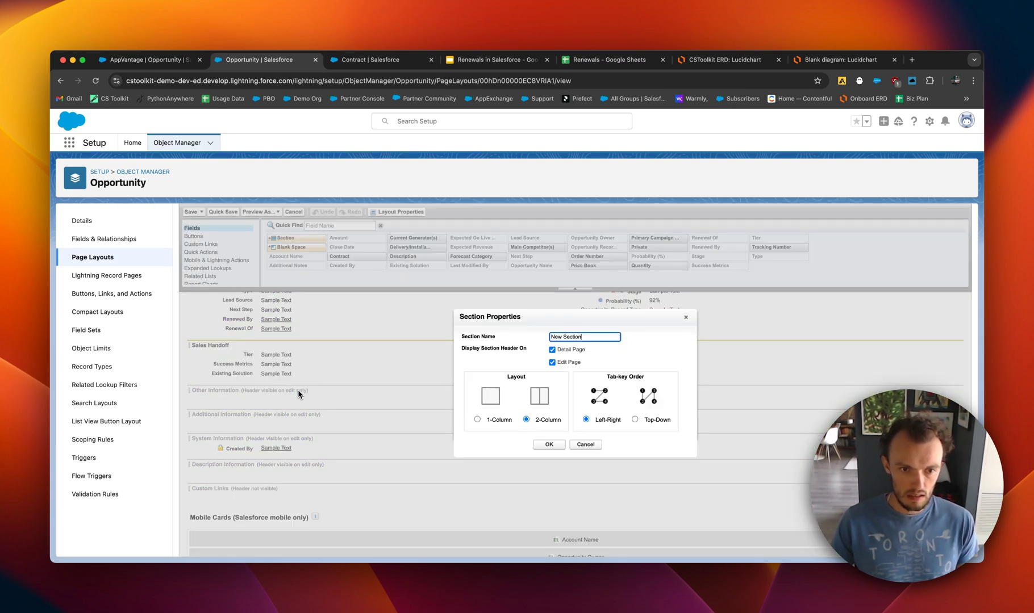
{"action": "type", "text": "Renewals"}
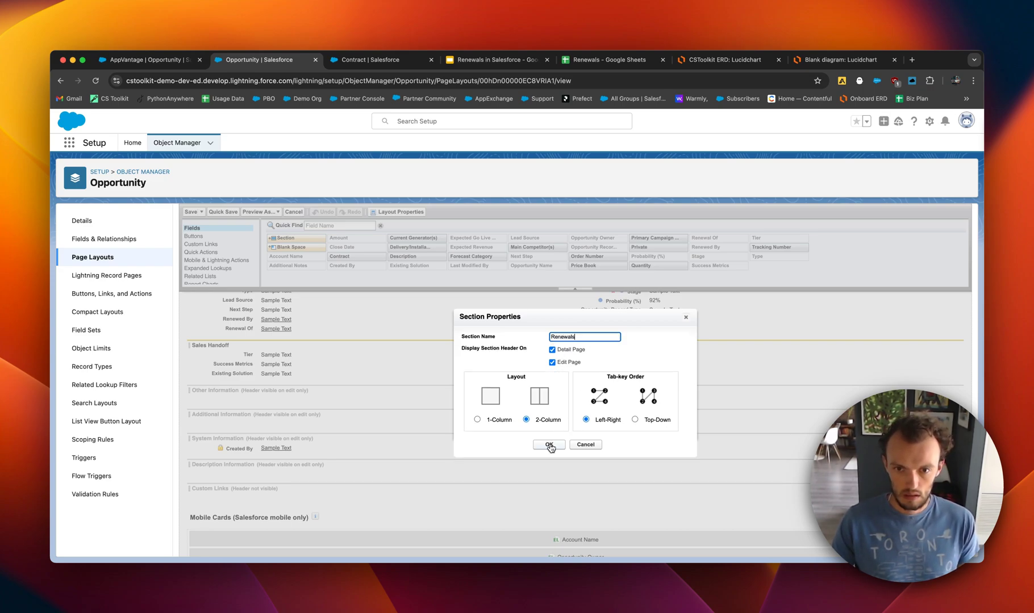
{"action": "left_click", "coordinate": [548, 445]}
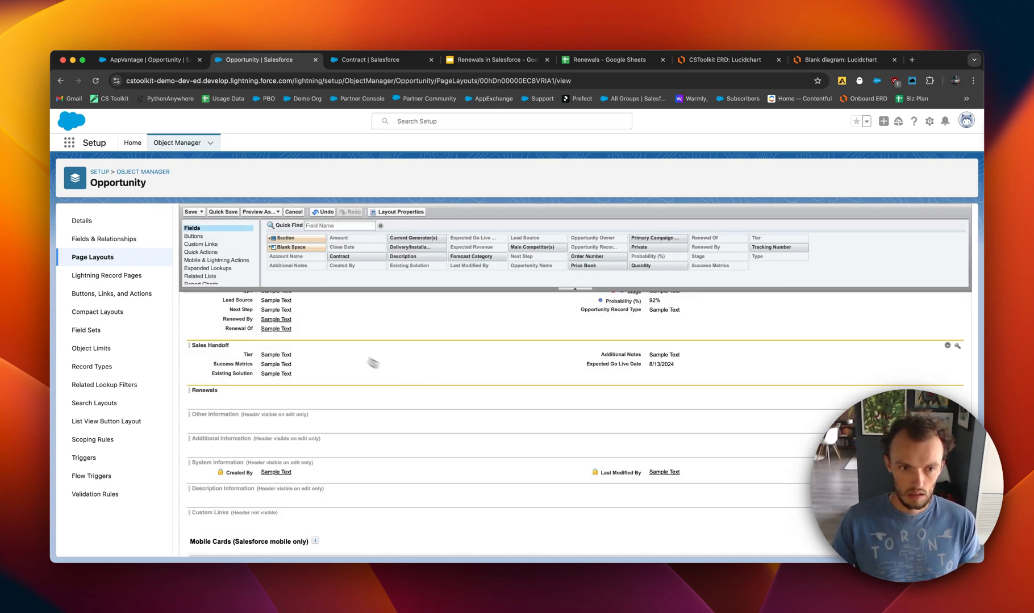
{"action": "left_click", "coordinate": [192, 212]}
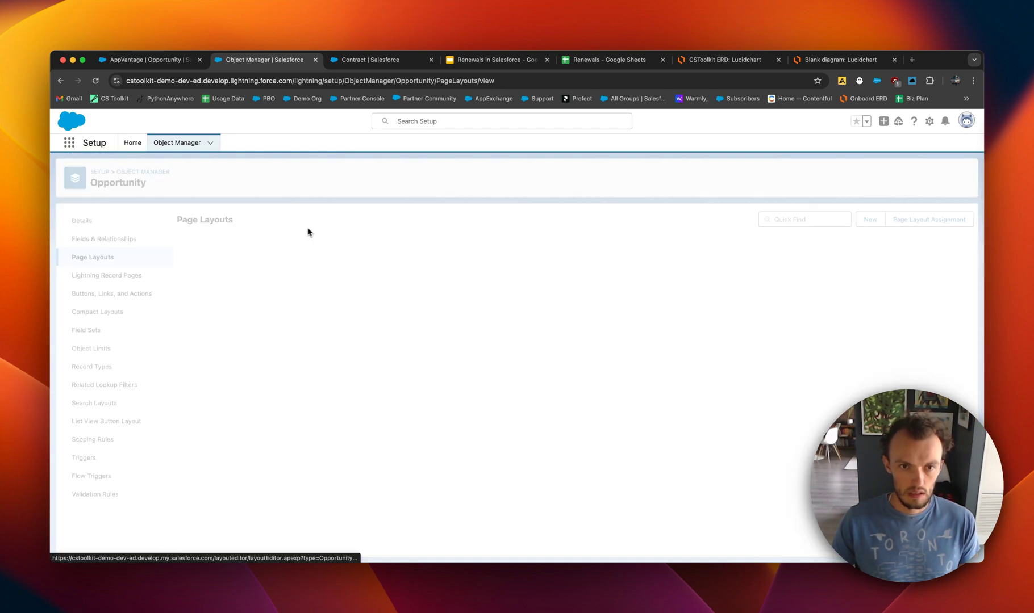
Place Renewed By in the Renewals section and drag Renewal Of out of it.
{"action": "left_click", "coordinate": [212, 284]}
{"action": "scroll", "coordinate": [341, 386], "scroll_direction": "down", "scroll_amount": 5}
{"action": "left_click_drag", "start_coordinate": [253, 320], "coordinate": [641, 388]}
{"action": "scroll", "coordinate": [352, 325], "scroll_direction": "up", "scroll_amount": 2}
{"action": "scroll", "coordinate": [353, 325], "scroll_direction": "up", "scroll_amount": 5}
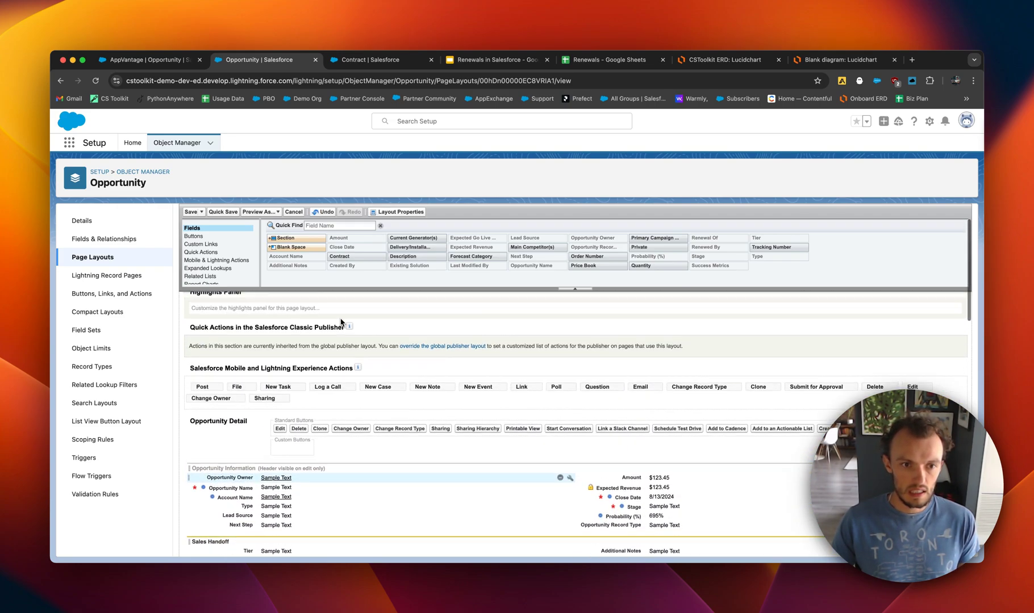
{"action": "scroll", "coordinate": [221, 347], "scroll_direction": "down", "scroll_amount": 6}
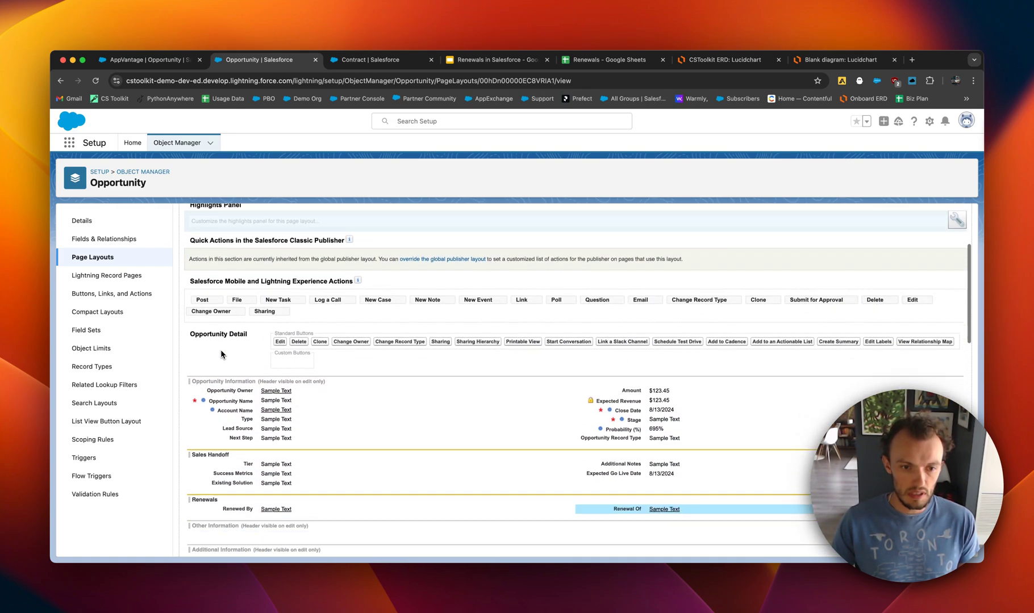
{"action": "left_click_drag", "start_coordinate": [616, 422], "coordinate": [563, 253]}
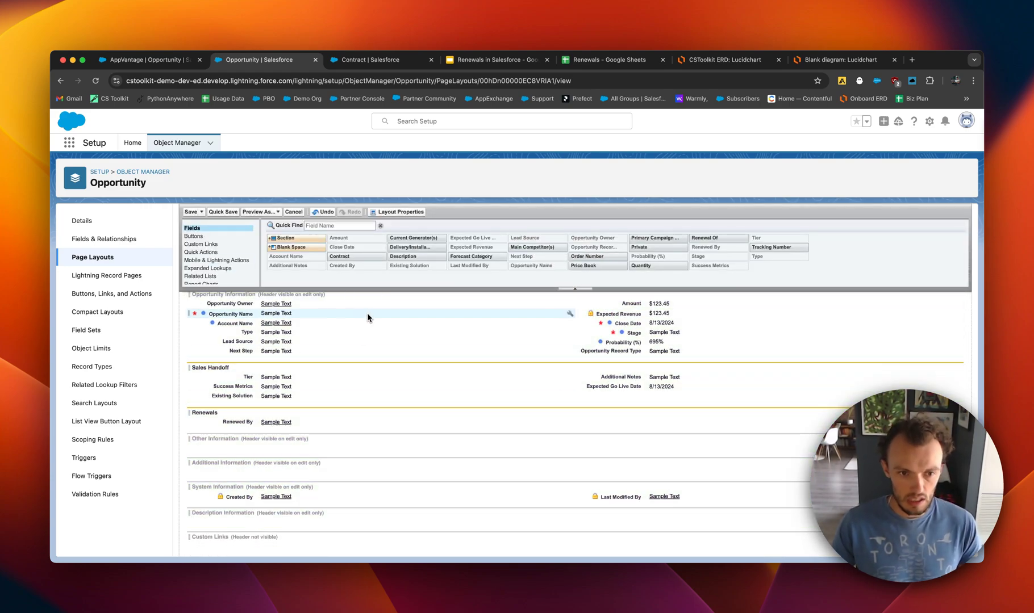
Save the Sales layout, then add a Renewals section with Renewed By to the Renewal Opportunity Layout.
{"action": "left_click", "coordinate": [191, 212]}
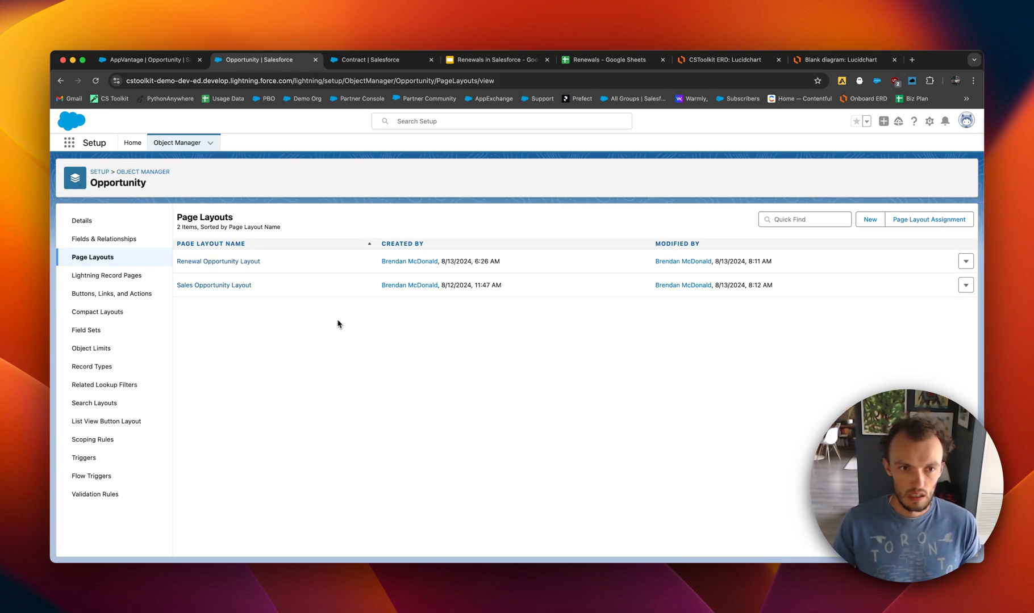
{"action": "left_click", "coordinate": [230, 263]}
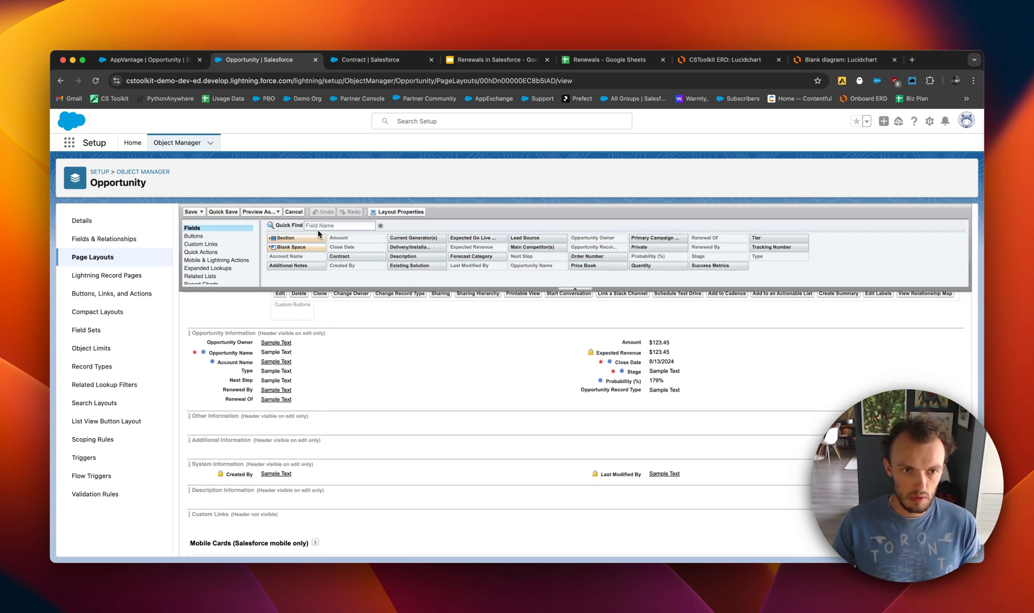
{"action": "left_click_drag", "start_coordinate": [303, 238], "coordinate": [332, 442]}
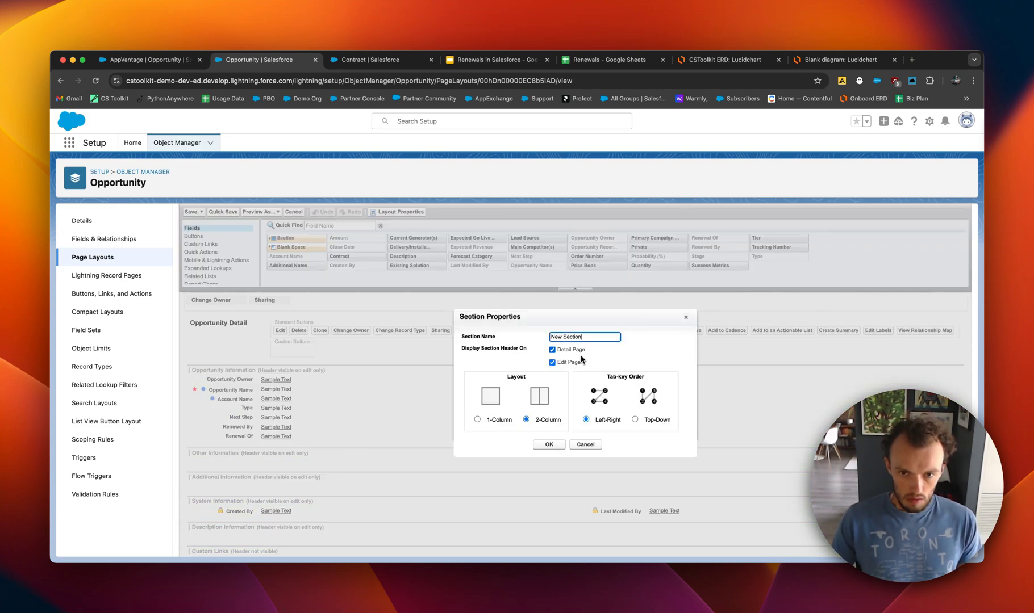
{"action": "type", "text": "Reneals"}
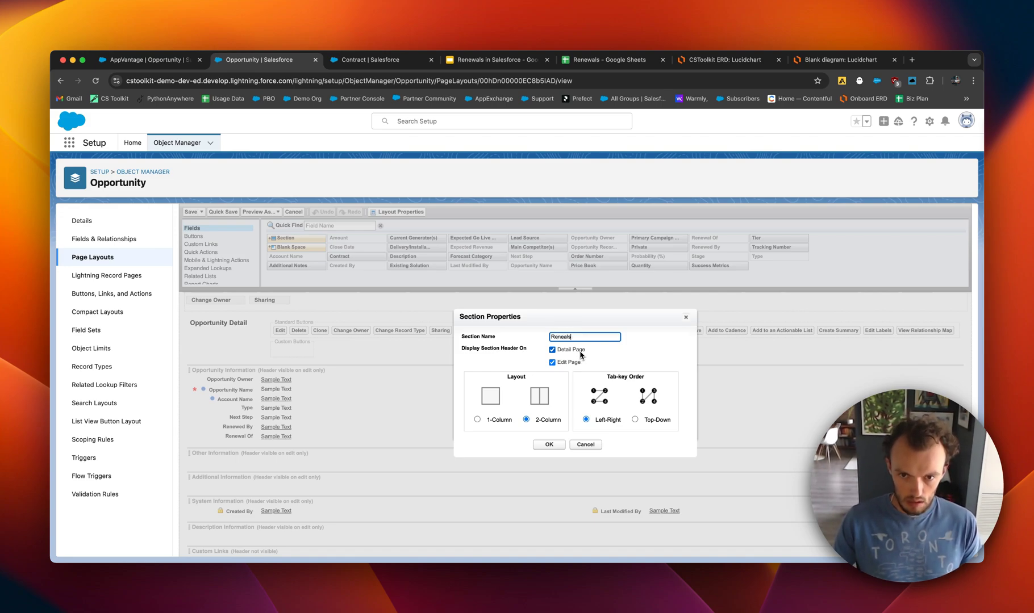
{"action": "left_click", "coordinate": [548, 444]}
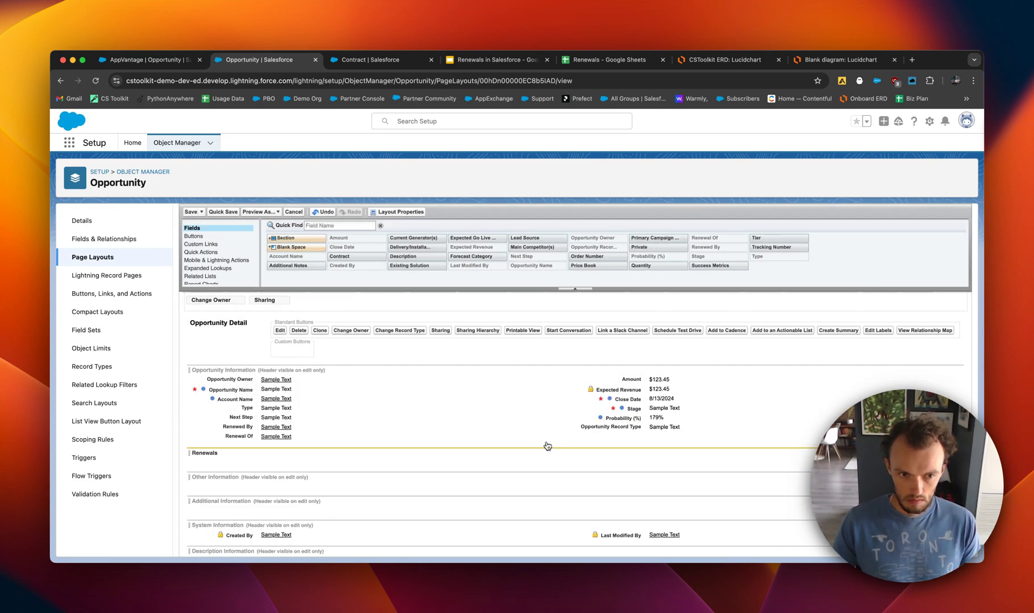
{"action": "left_click_drag", "start_coordinate": [245, 427], "coordinate": [690, 463]}
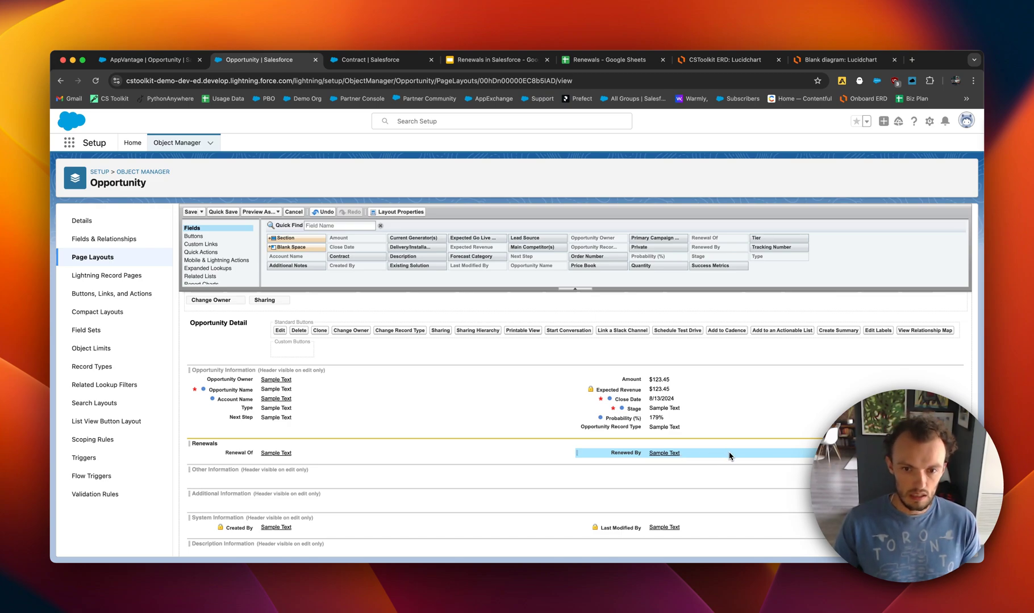
{"action": "left_click", "coordinate": [194, 211]}
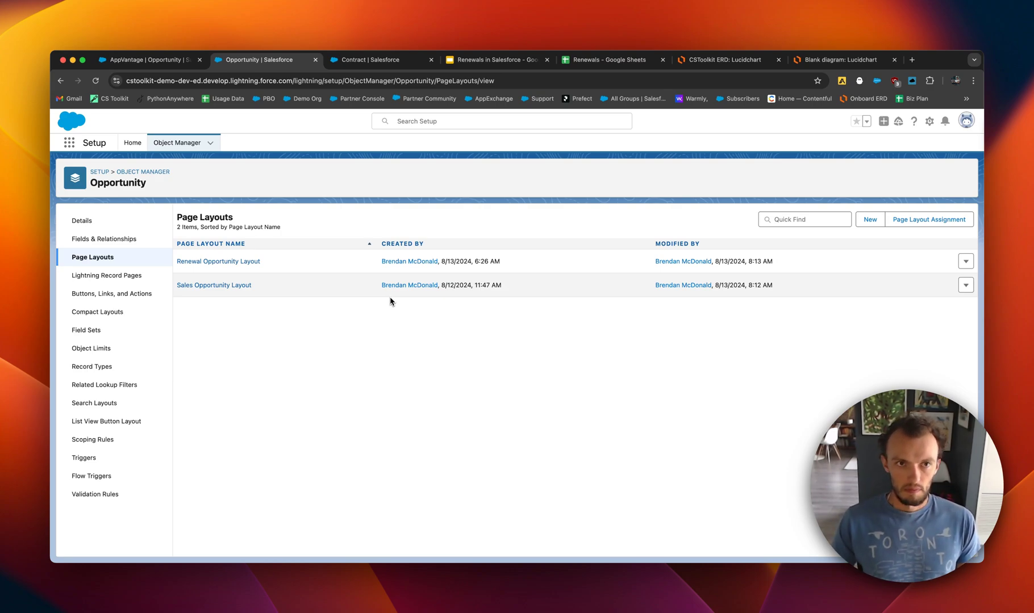
Log out of the demo org from the AppVantage opportunity tab.
{"action": "key", "text": "ctrl+shift+Tab"}
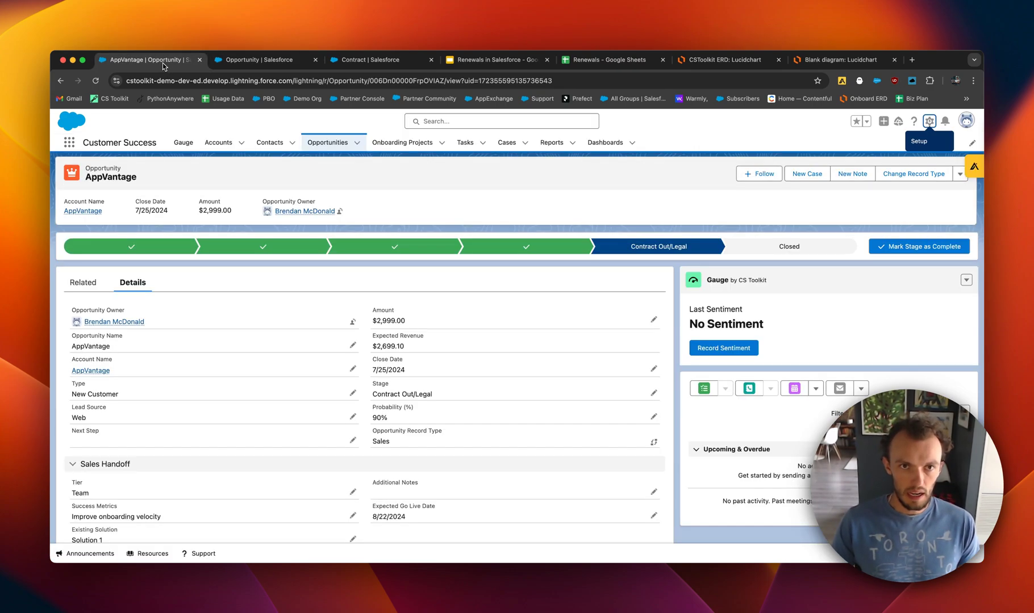
{"action": "left_click", "coordinate": [926, 125]}
{"action": "left_click", "coordinate": [966, 120]}
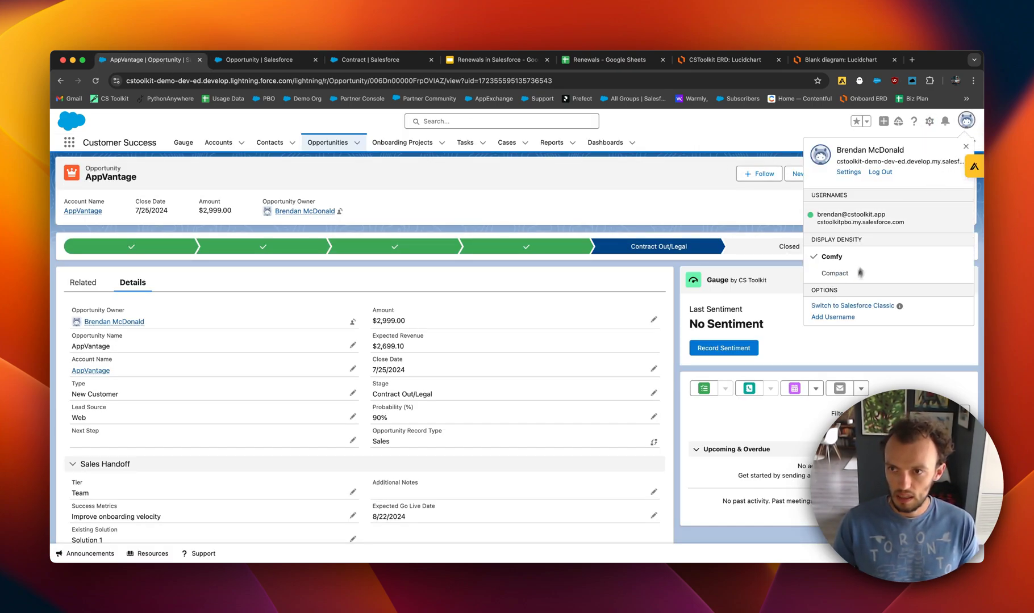
{"action": "left_click", "coordinate": [880, 172]}
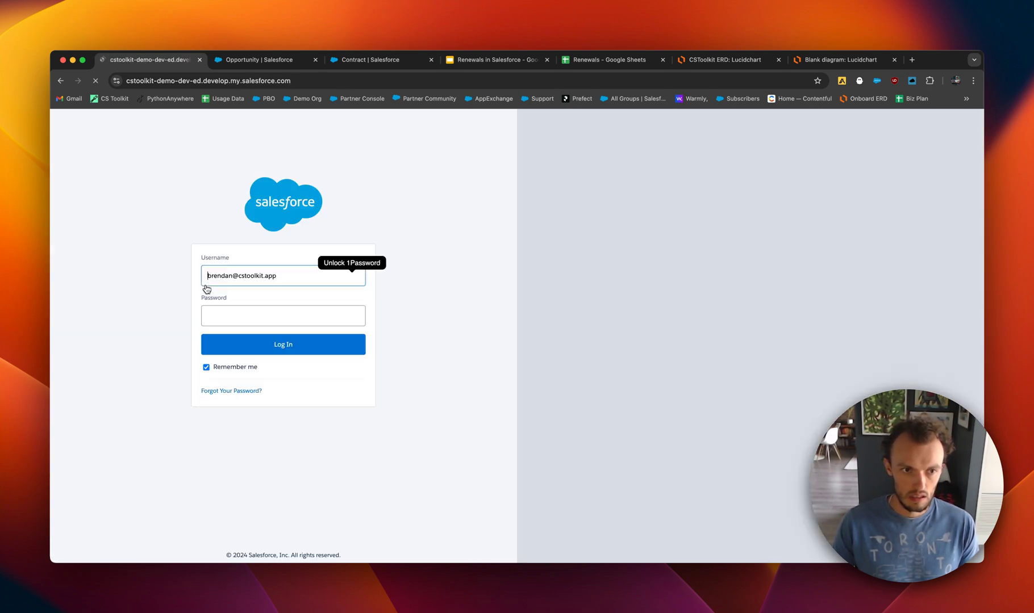
Log back in with the saved password-manager login and close the Contract tab.
{"action": "left_click", "coordinate": [287, 316]}
{"action": "left_click", "coordinate": [352, 317]}
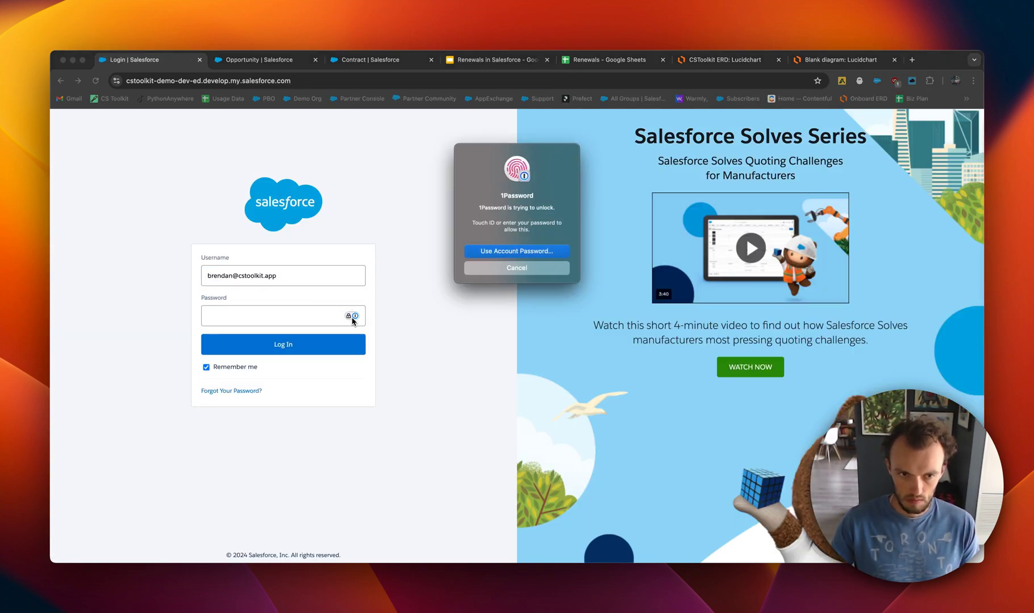
{"action": "left_click", "coordinate": [316, 342]}
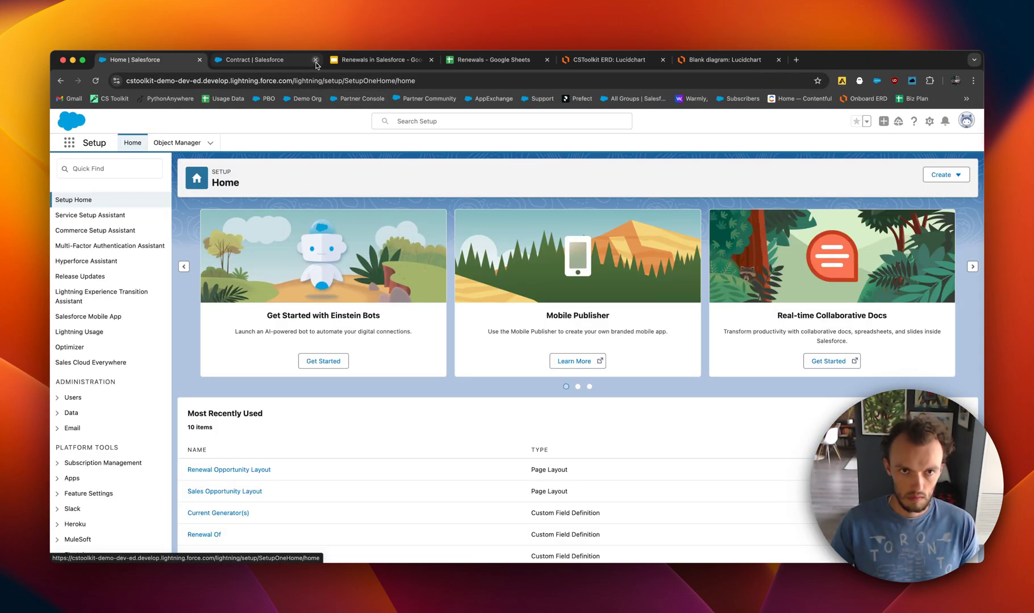
{"action": "left_click", "coordinate": [316, 61]}
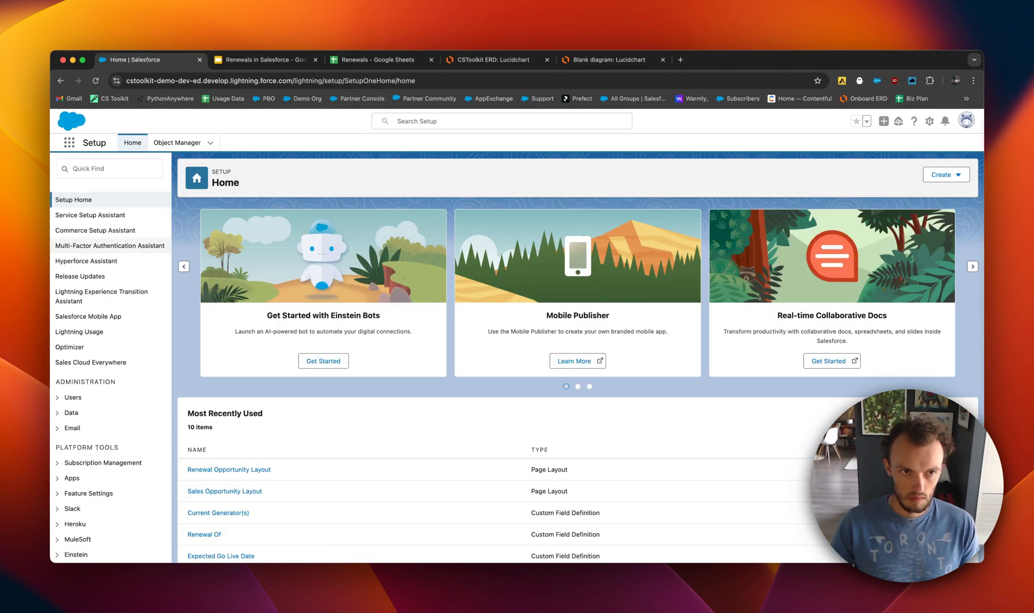
{"action": "left_click", "coordinate": [69, 143]}
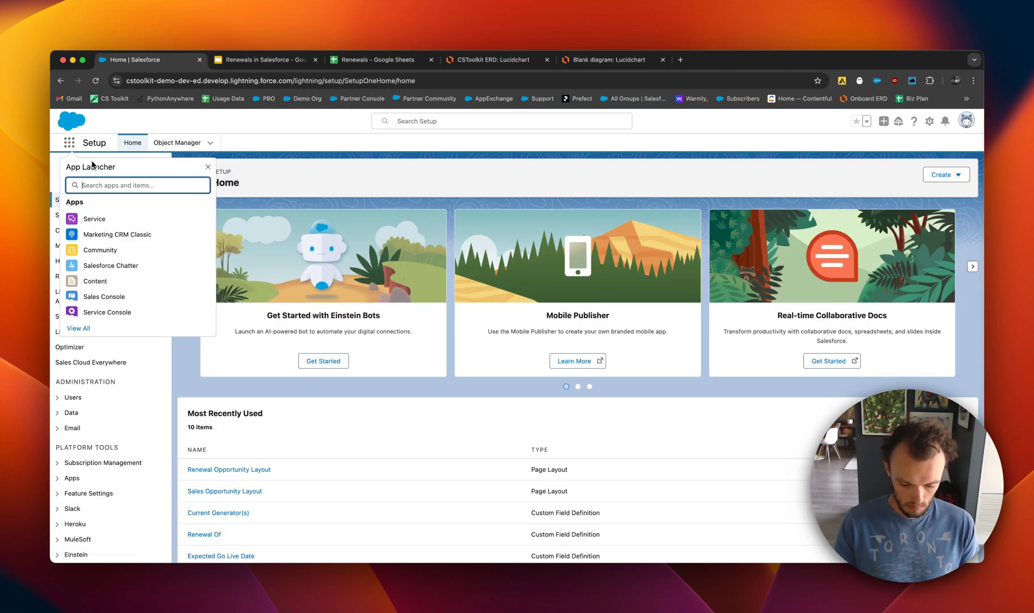
Open the AppVantage opportunity's details in the Customer Success app.
{"action": "type", "text": "customer"}
{"action": "left_click", "coordinate": [108, 218]}
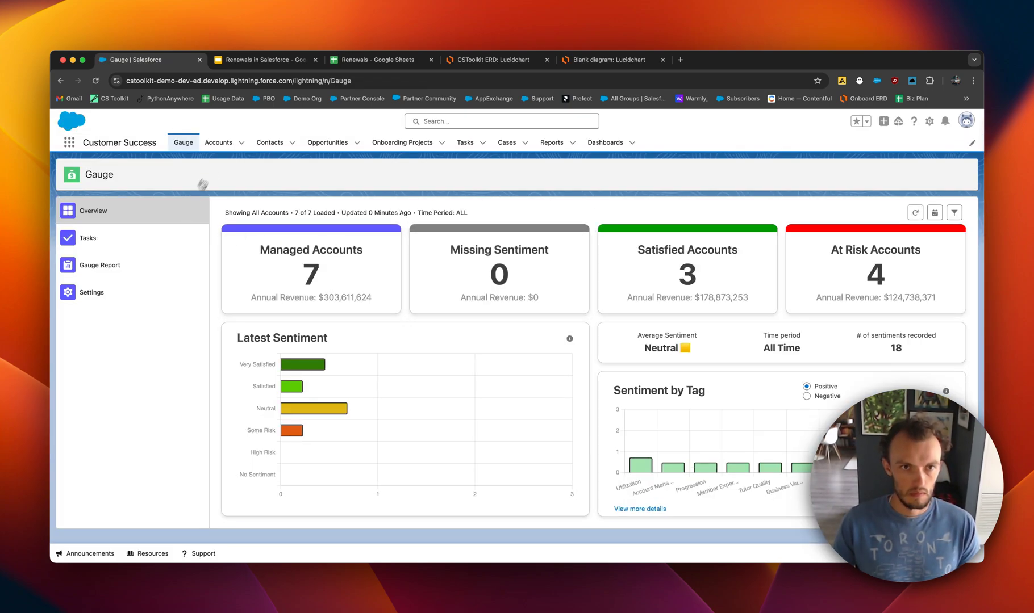
{"action": "left_click", "coordinate": [327, 143]}
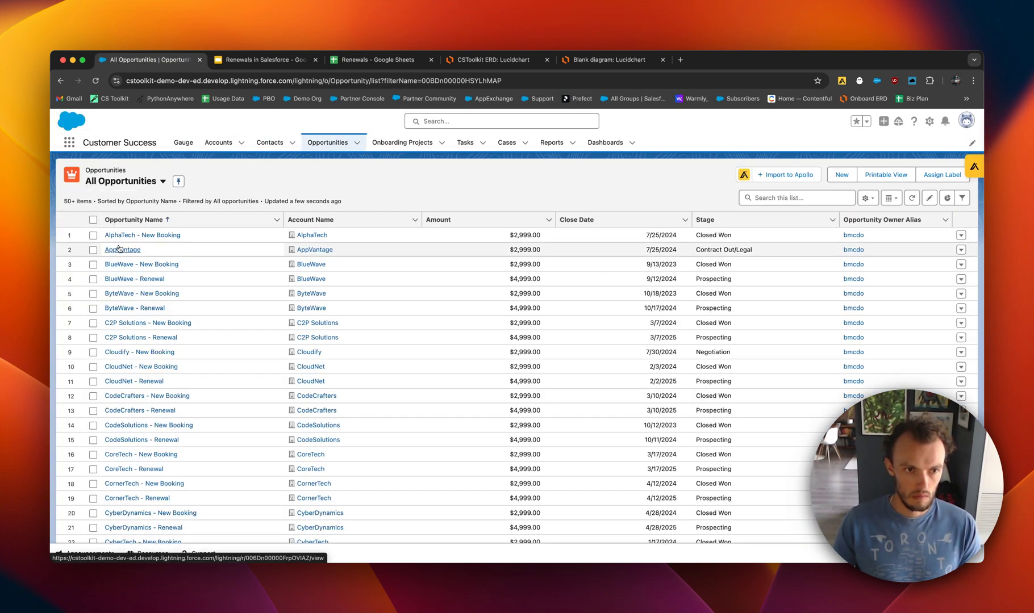
{"action": "left_click", "coordinate": [118, 249]}
{"action": "left_click", "coordinate": [134, 281]}
{"action": "scroll", "coordinate": [180, 307], "scroll_direction": "down", "scroll_amount": 3}
{"action": "scroll", "coordinate": [249, 406], "scroll_direction": "up", "scroll_amount": 3}
{"action": "scroll", "coordinate": [270, 382], "scroll_direction": "down", "scroll_amount": 3}
{"action": "scroll", "coordinate": [340, 384], "scroll_direction": "up", "scroll_amount": 1}
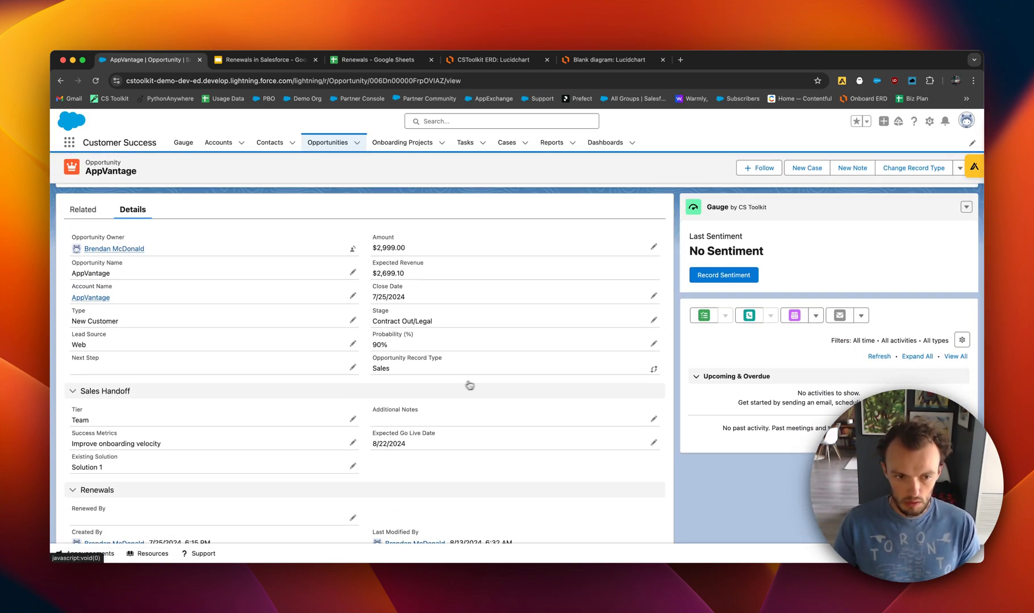
{"action": "scroll", "coordinate": [454, 389], "scroll_direction": "down", "scroll_amount": 1}
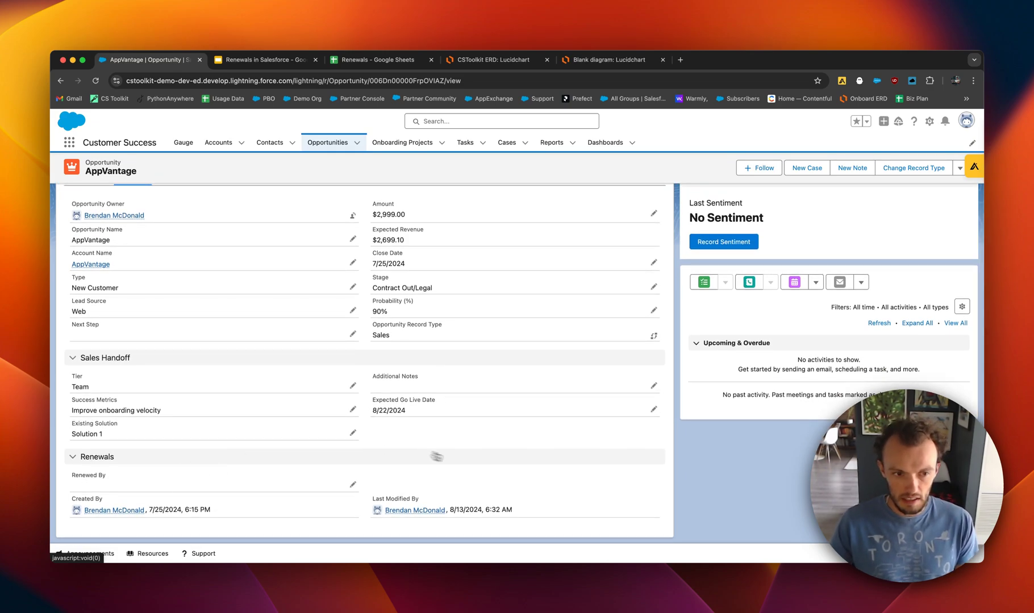
{"action": "scroll", "coordinate": [463, 481], "scroll_direction": "up", "scroll_amount": 5}
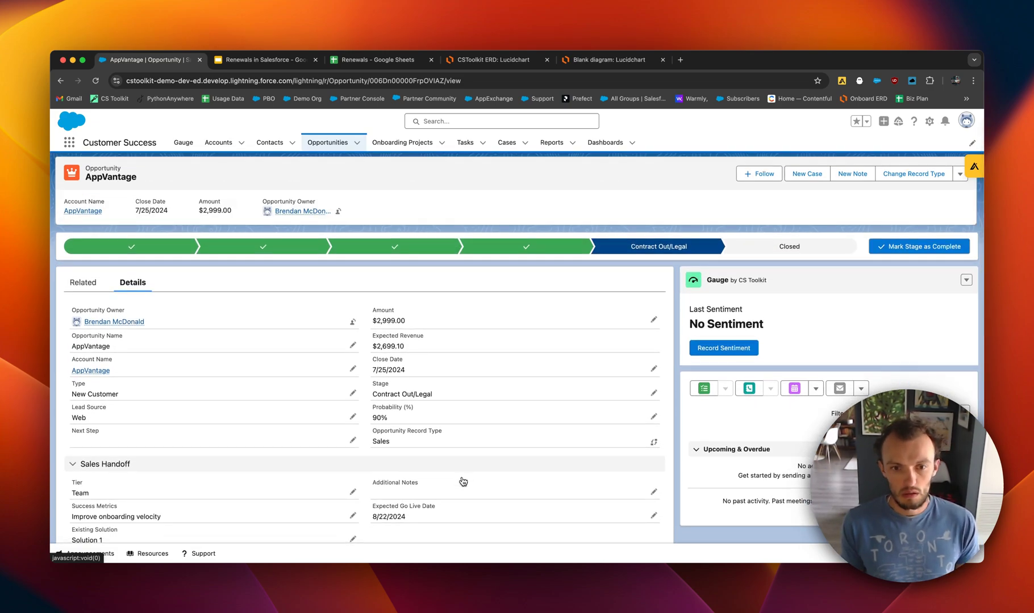
{"action": "scroll", "coordinate": [463, 481], "scroll_direction": "down", "scroll_amount": 3}
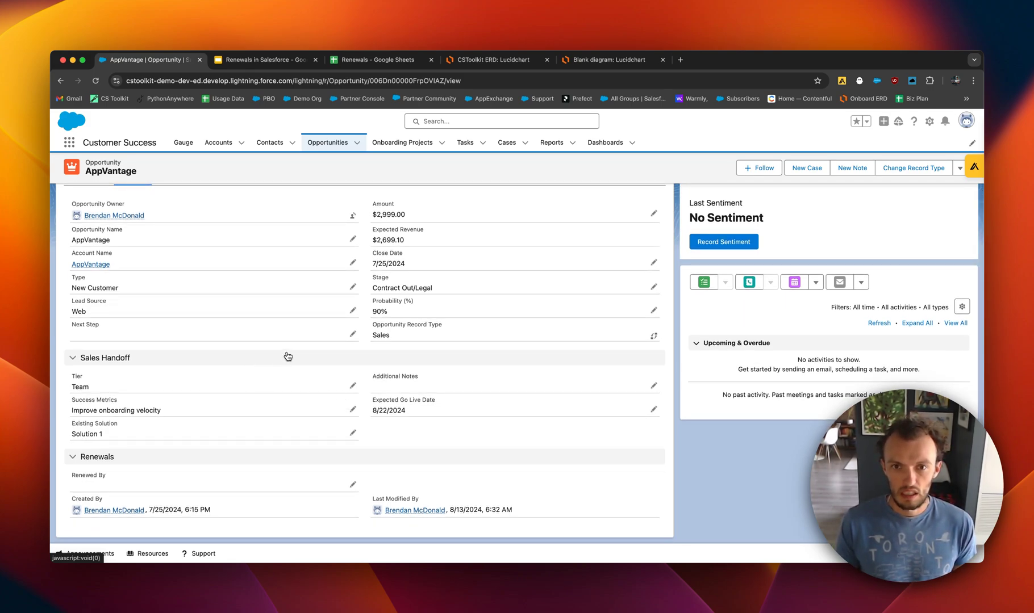
{"action": "scroll", "coordinate": [466, 279], "scroll_direction": "up", "scroll_amount": 1}
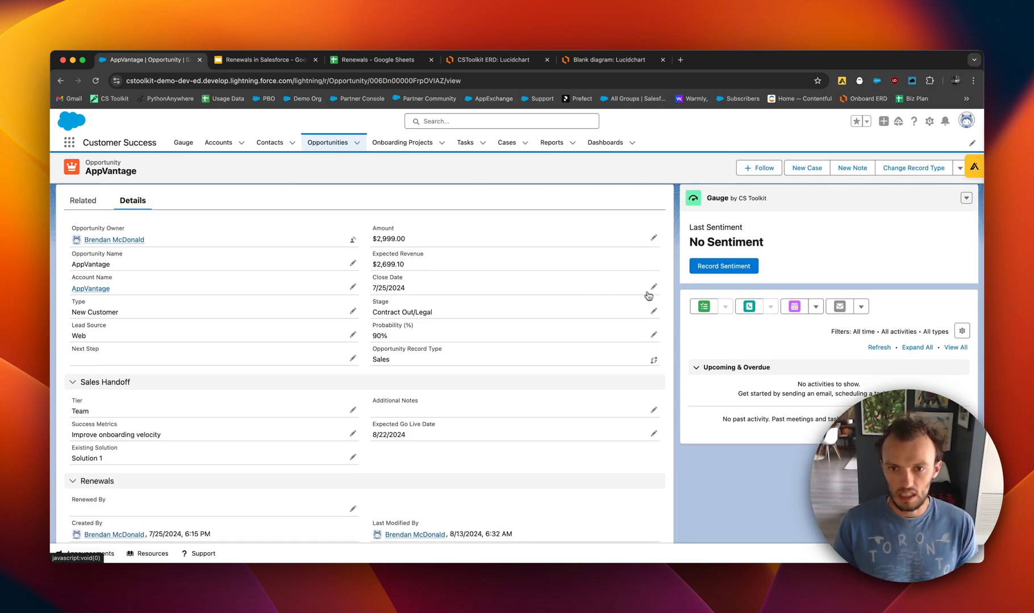
Change the Close Date to 8/13/2024 and save the record.
{"action": "left_click", "coordinate": [655, 288]}
{"action": "left_click", "coordinate": [489, 300]}
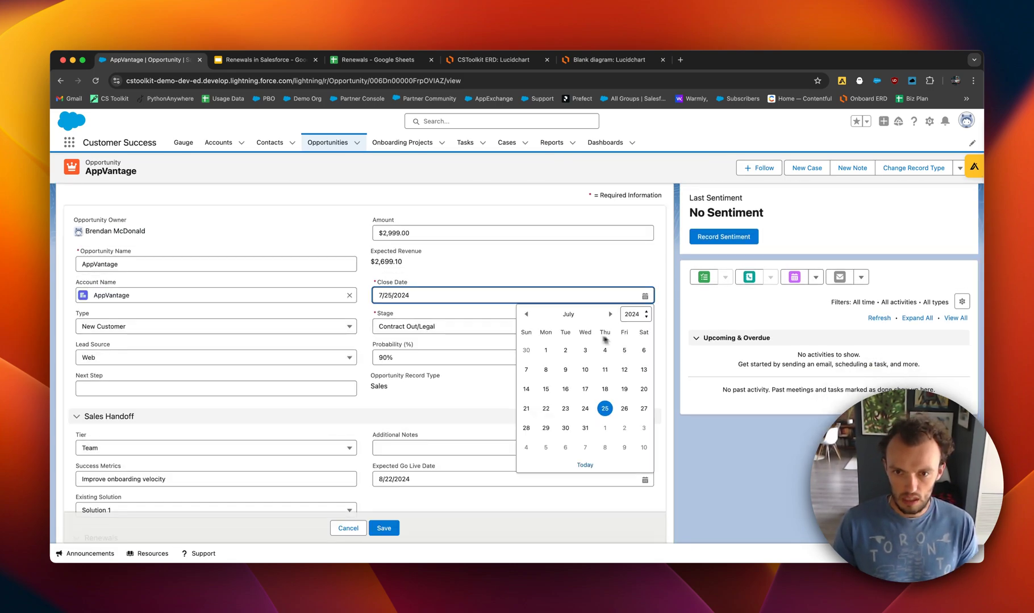
{"action": "left_click", "coordinate": [610, 314]}
{"action": "left_click", "coordinate": [566, 389]}
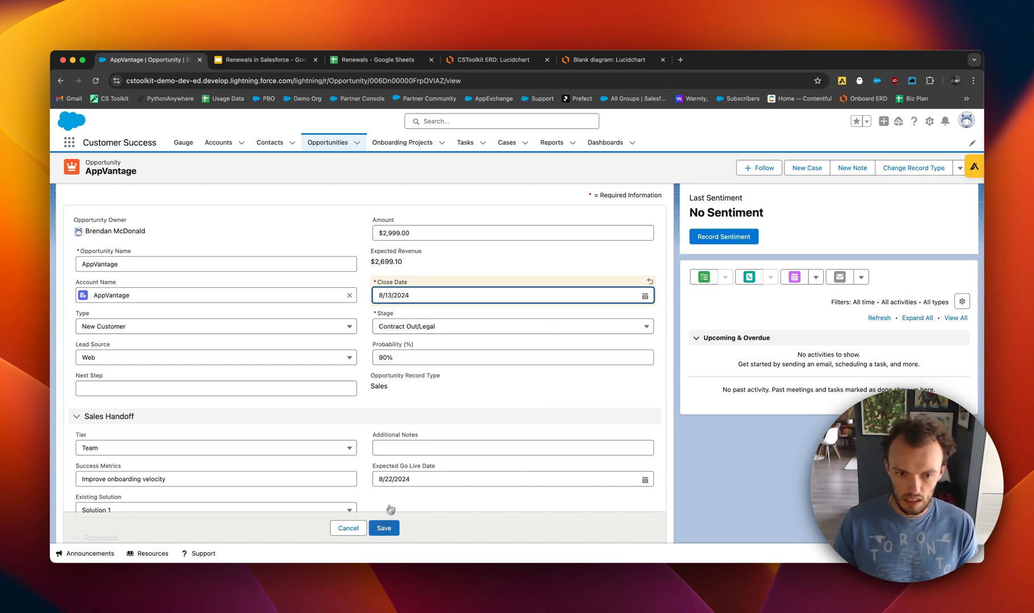
{"action": "left_click", "coordinate": [384, 529]}
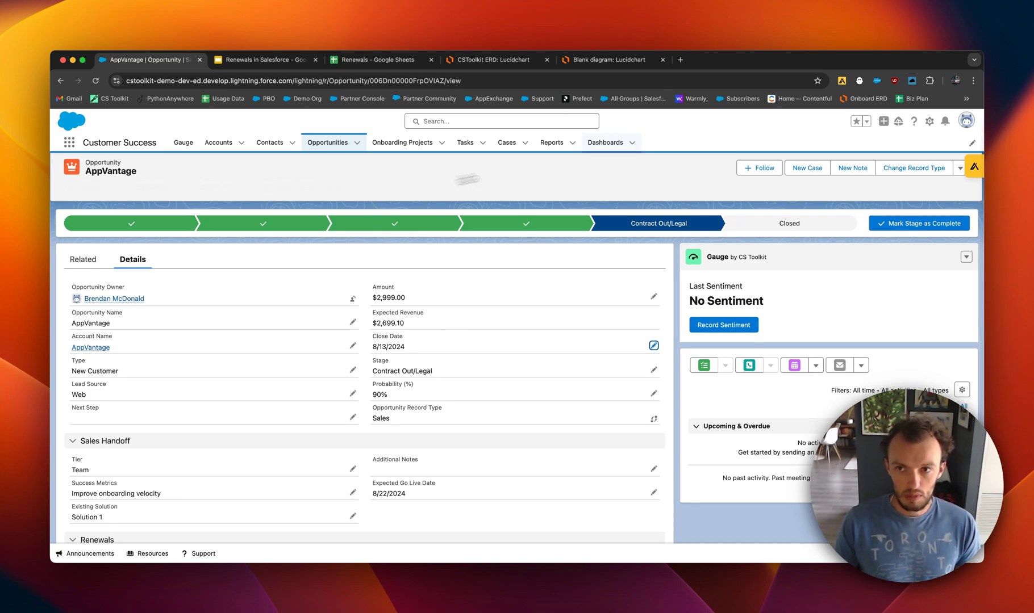
{"action": "left_click", "coordinate": [930, 121]}
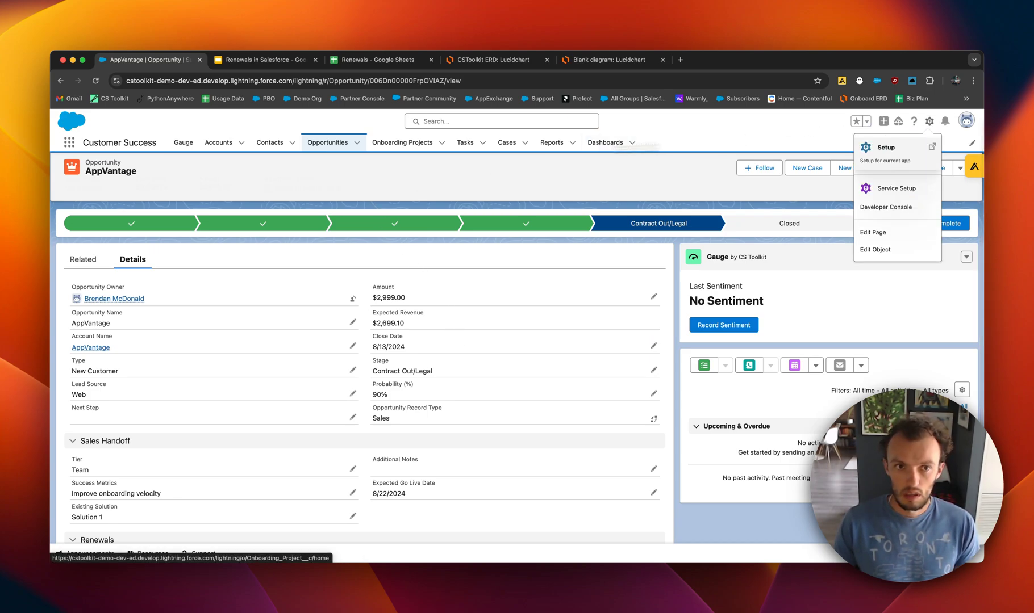
Create a new record-triggered flow from scratch in the Automation app.
{"action": "left_click", "coordinate": [69, 142]}
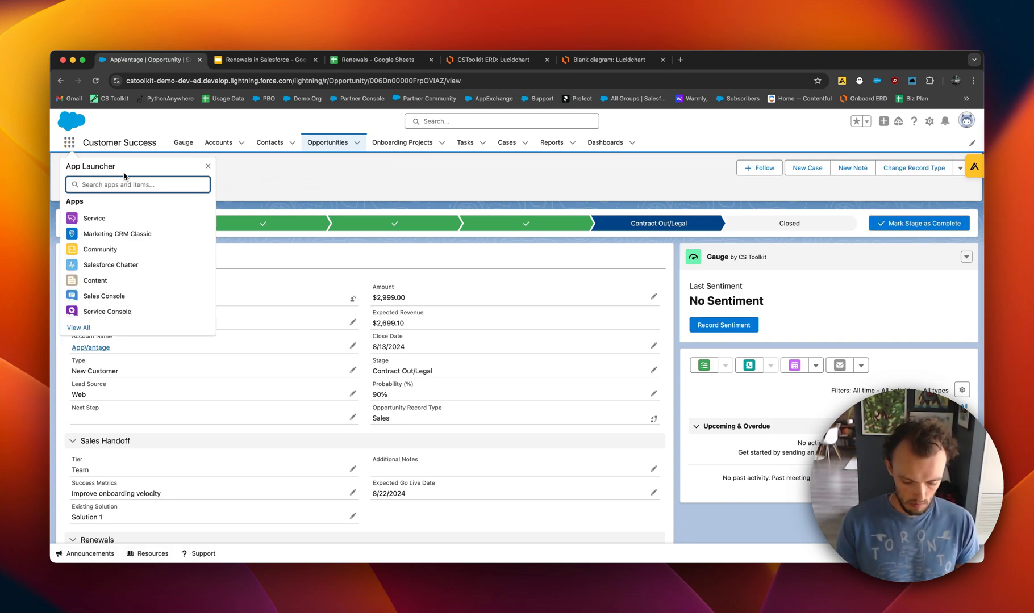
{"action": "type", "text": "automat"}
{"action": "left_click", "coordinate": [117, 218]}
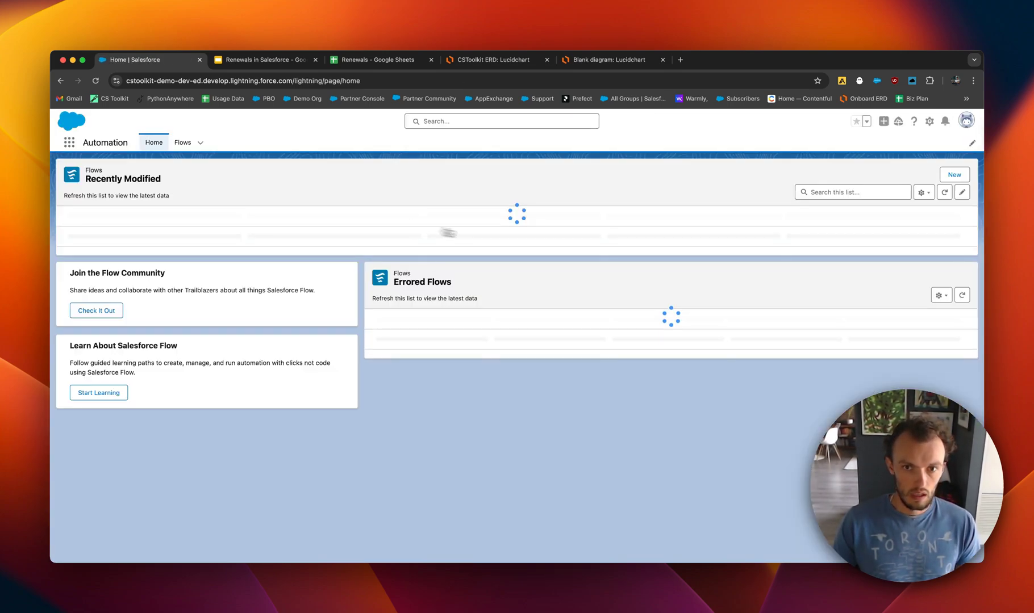
{"action": "left_click", "coordinate": [954, 175]}
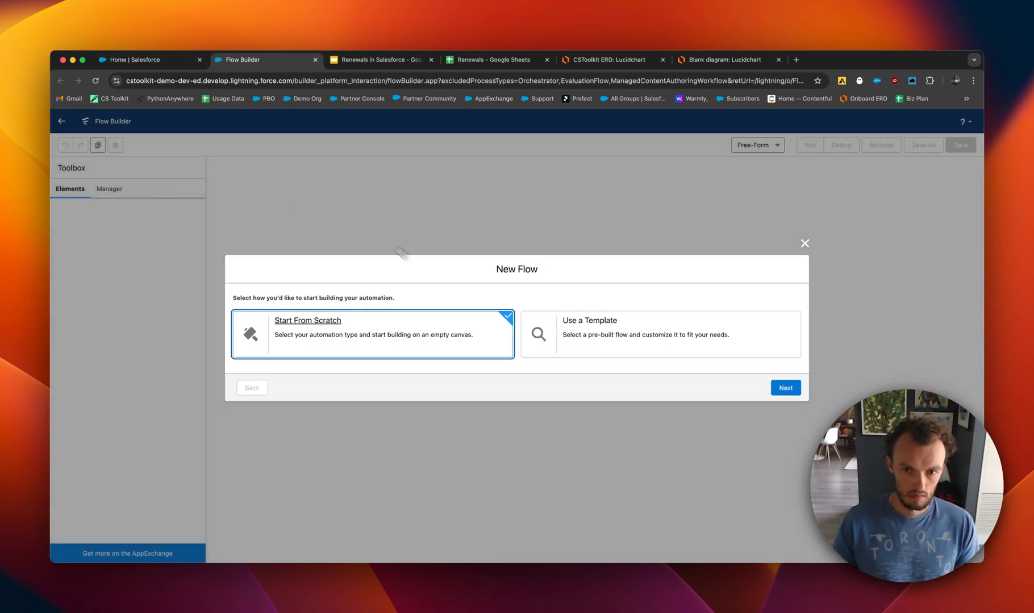
{"action": "left_click", "coordinate": [783, 387]}
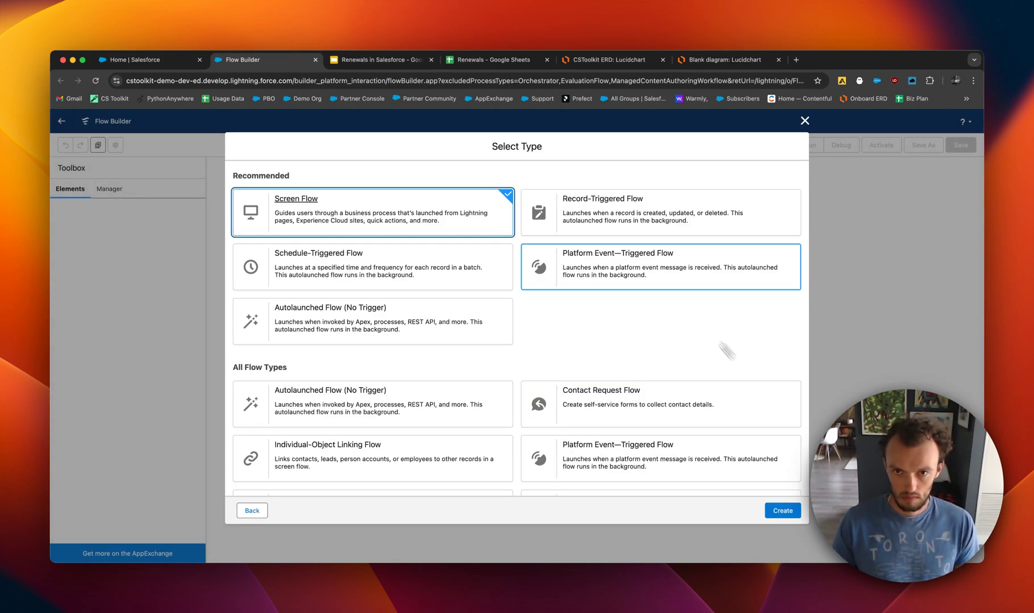
{"action": "left_click", "coordinate": [664, 216]}
{"action": "left_click", "coordinate": [777, 510]}
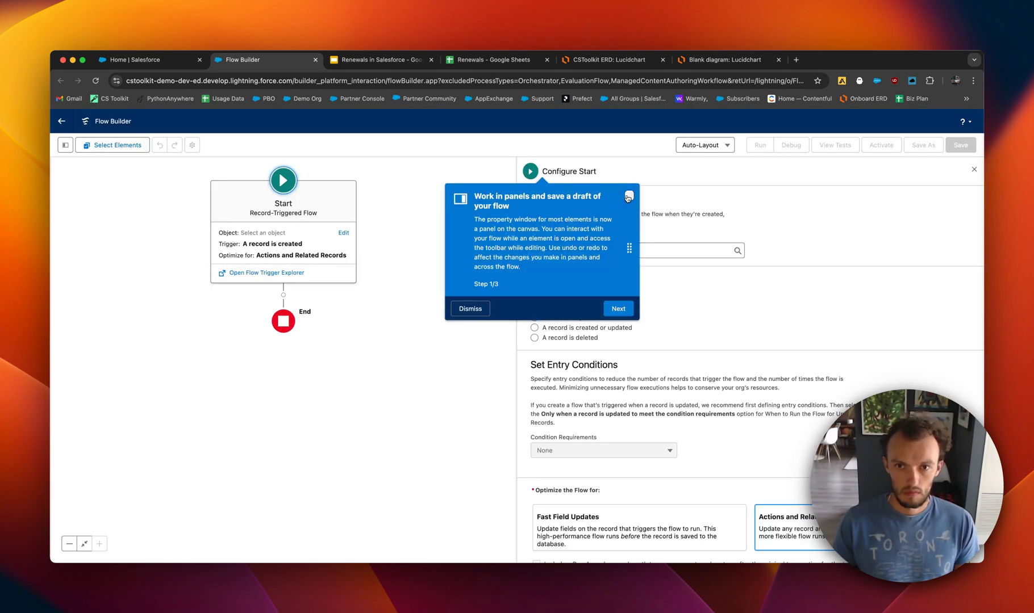
{"action": "left_click", "coordinate": [629, 196]}
Trigger the flow on Opportunity updates, requiring all conditions to be met.
{"action": "left_click", "coordinate": [562, 250]}
{"action": "type", "text": "opp"}
{"action": "left_click", "coordinate": [564, 270]}
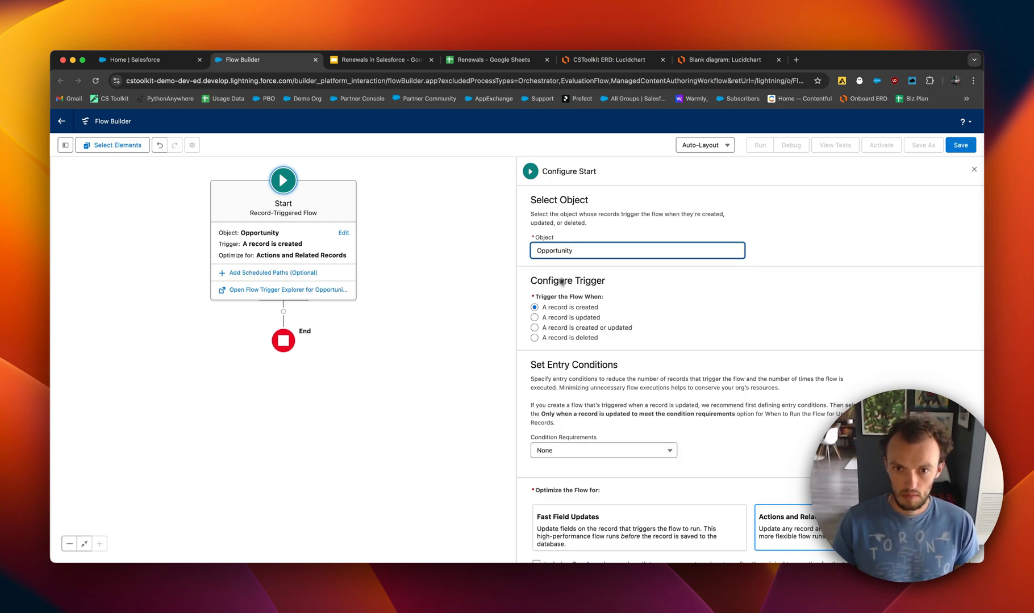
{"action": "left_click", "coordinate": [535, 317]}
{"action": "scroll", "coordinate": [592, 346], "scroll_direction": "down", "scroll_amount": 1}
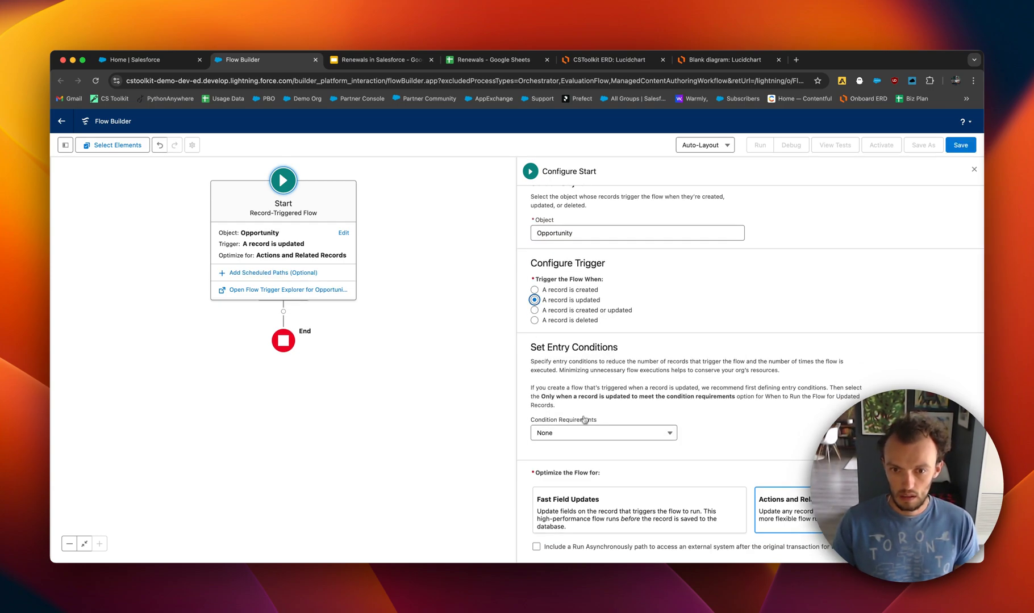
{"action": "left_click", "coordinate": [584, 432]}
{"action": "left_click", "coordinate": [588, 365]}
{"action": "scroll", "coordinate": [630, 374], "scroll_direction": "down", "scroll_amount": 2}
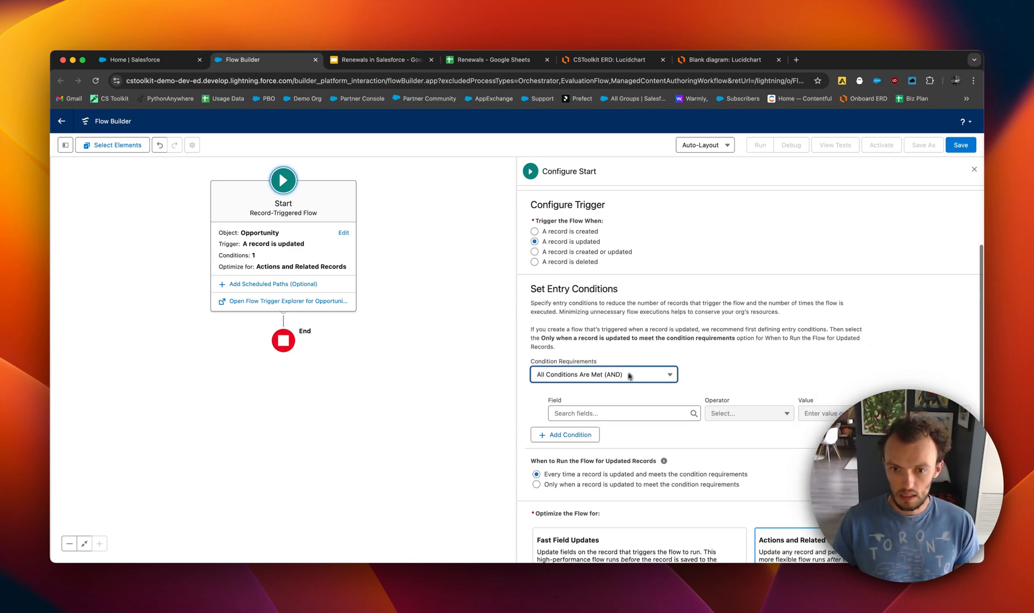
Add the condition StageName Equals Closed Won, running only when newly met.
{"action": "left_click", "coordinate": [596, 414]}
{"action": "type", "text": "closed"}
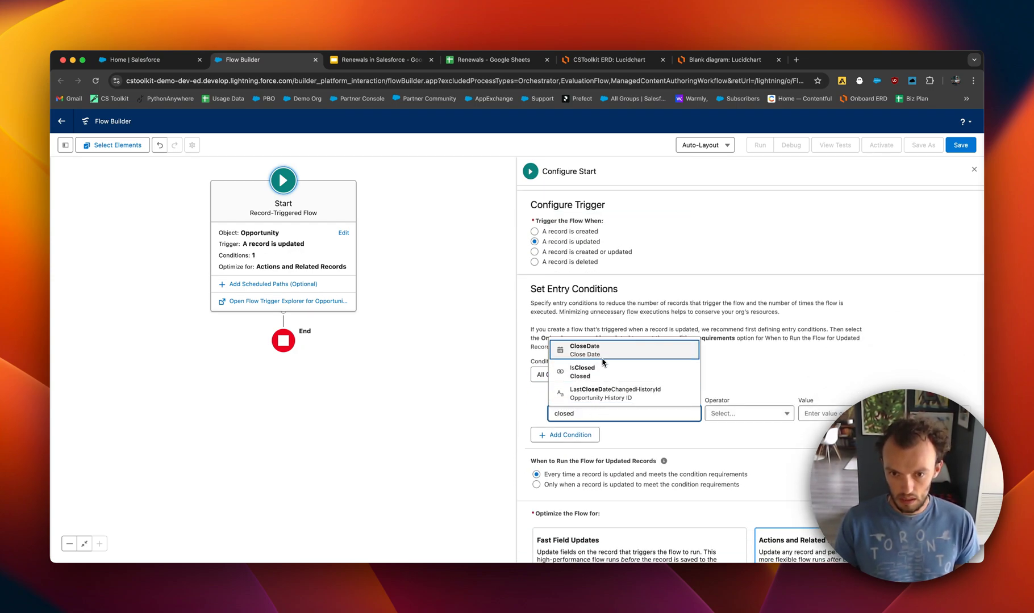
{"action": "key", "text": "BackSpace"}
{"action": "key", "text": "BackSpace"}
{"action": "key", "text": "BackSpace"}
{"action": "key", "text": "BackSpace"}
{"action": "key", "text": "BackSpace"}
{"action": "key", "text": "BackSpace"}
{"action": "type", "text": "stage"}
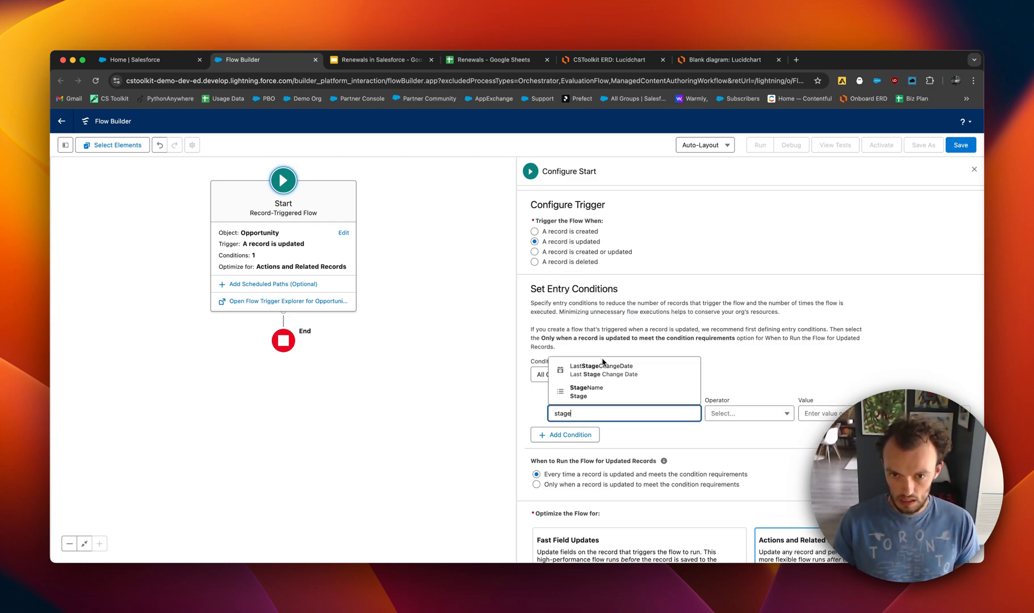
{"action": "left_click", "coordinate": [587, 391]}
{"action": "left_click", "coordinate": [824, 413]}
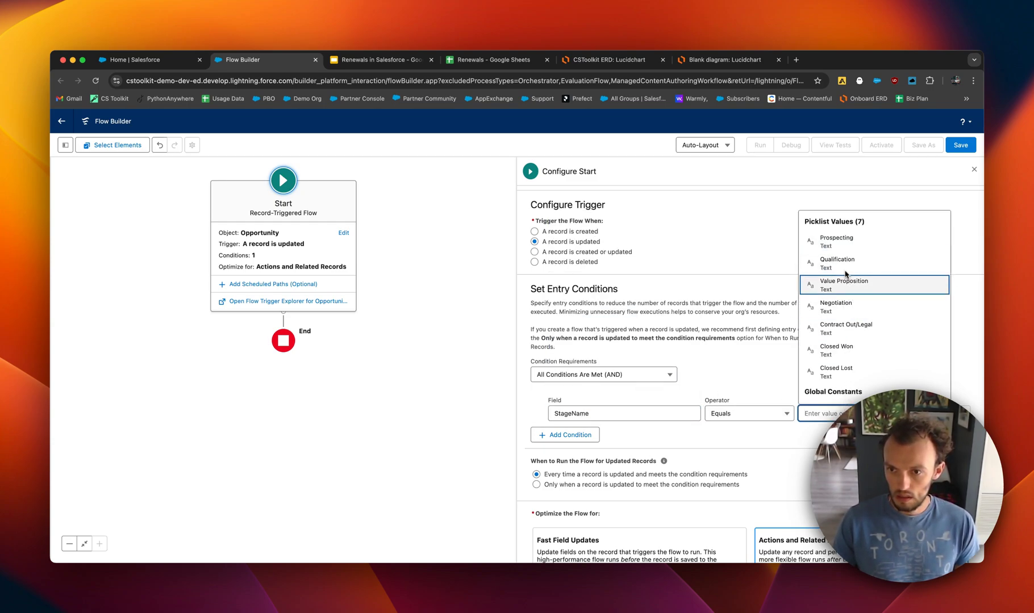
{"action": "left_click", "coordinate": [839, 349]}
{"action": "scroll", "coordinate": [615, 396], "scroll_direction": "down", "scroll_amount": 1}
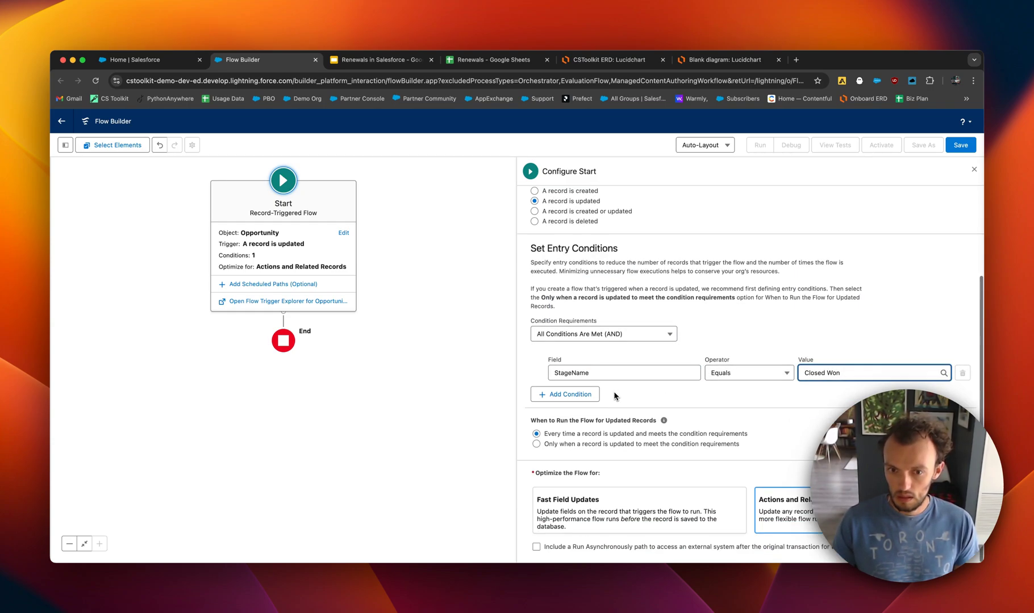
{"action": "left_click", "coordinate": [536, 445]}
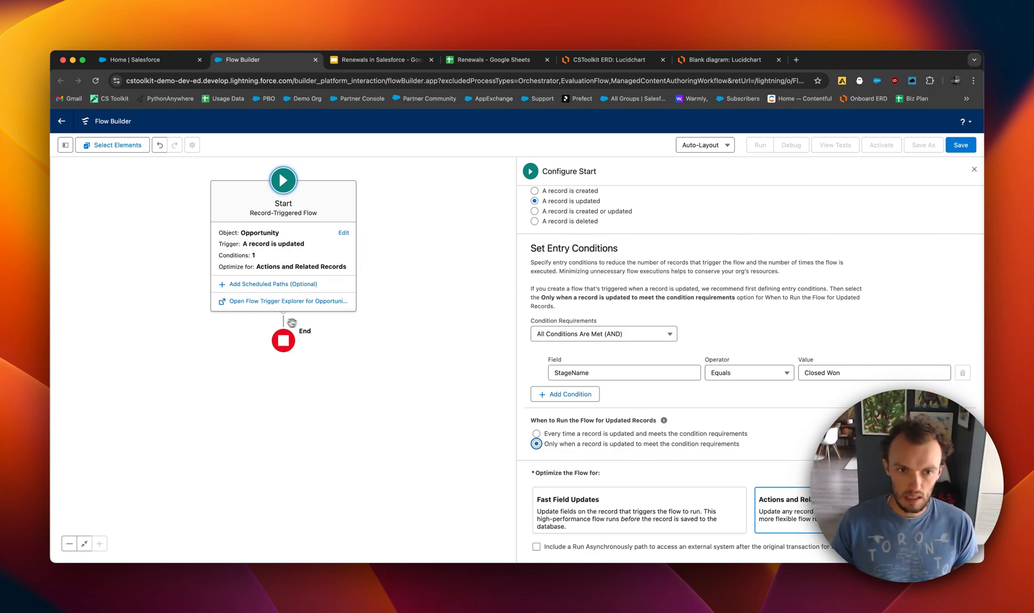
{"action": "left_click", "coordinate": [284, 340]}
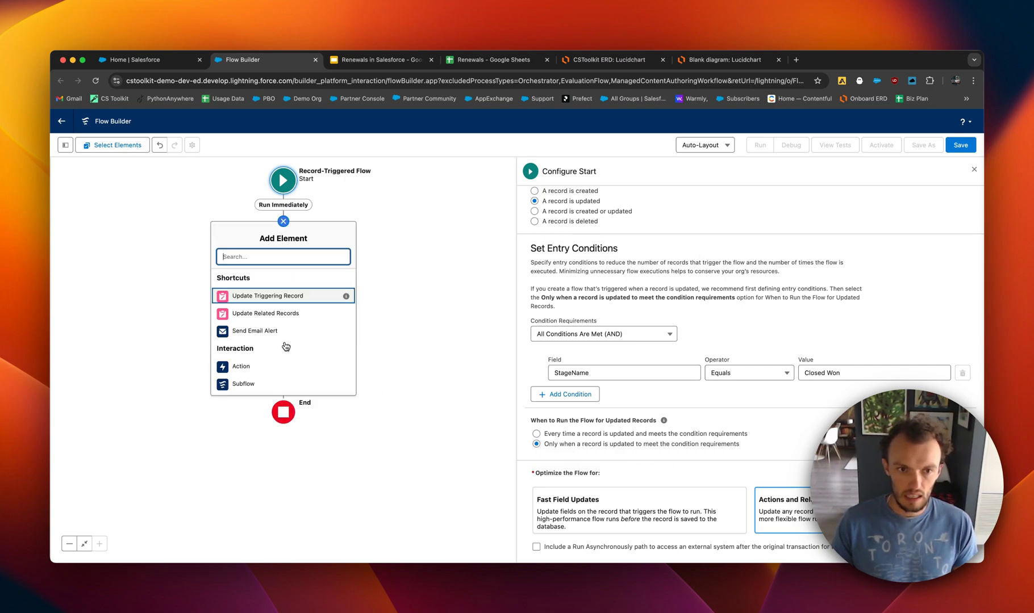
Add a Create Records element 'createRenewalOpportunity' that manually creates an Opportunity.
{"action": "type", "text": "create"}
{"action": "left_click", "coordinate": [267, 277]}
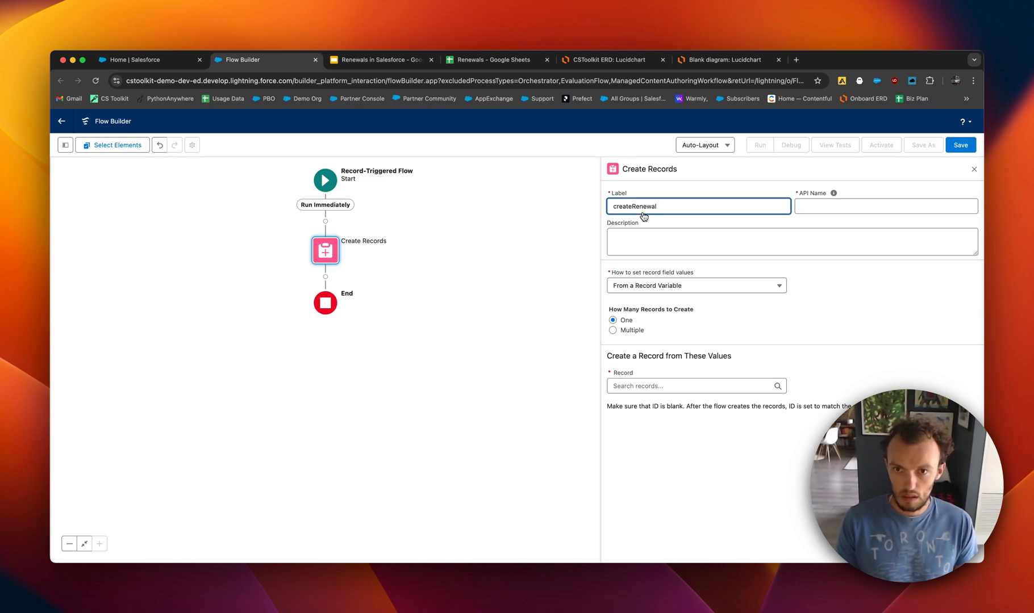
{"action": "type", "text": "createRenewalOpportunity"}
{"action": "key", "text": "Tab"}
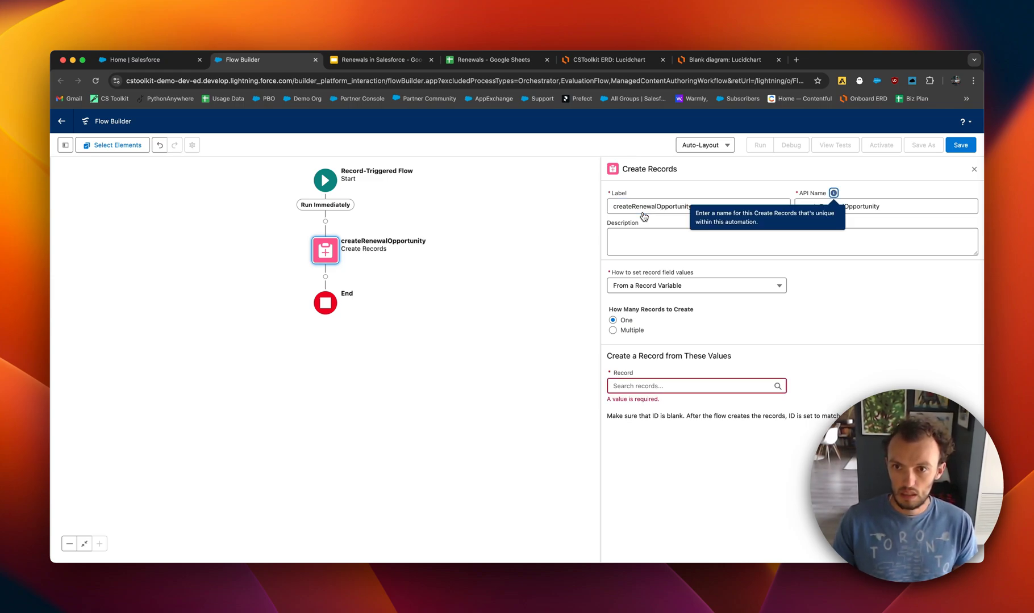
{"action": "left_click", "coordinate": [659, 285]}
{"action": "left_click", "coordinate": [651, 305]}
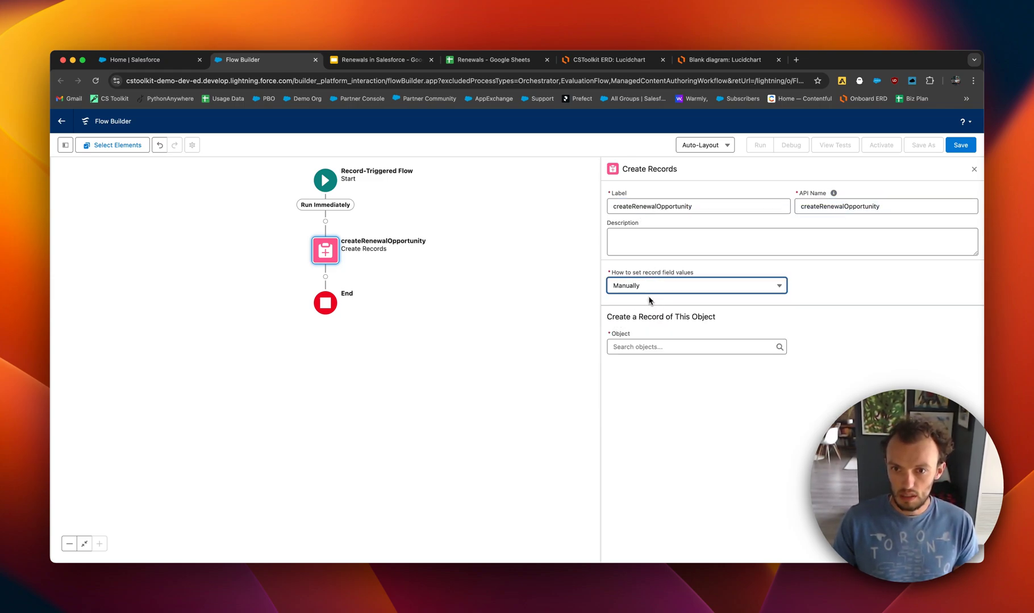
{"action": "left_click", "coordinate": [641, 348]}
{"action": "type", "text": "opp"}
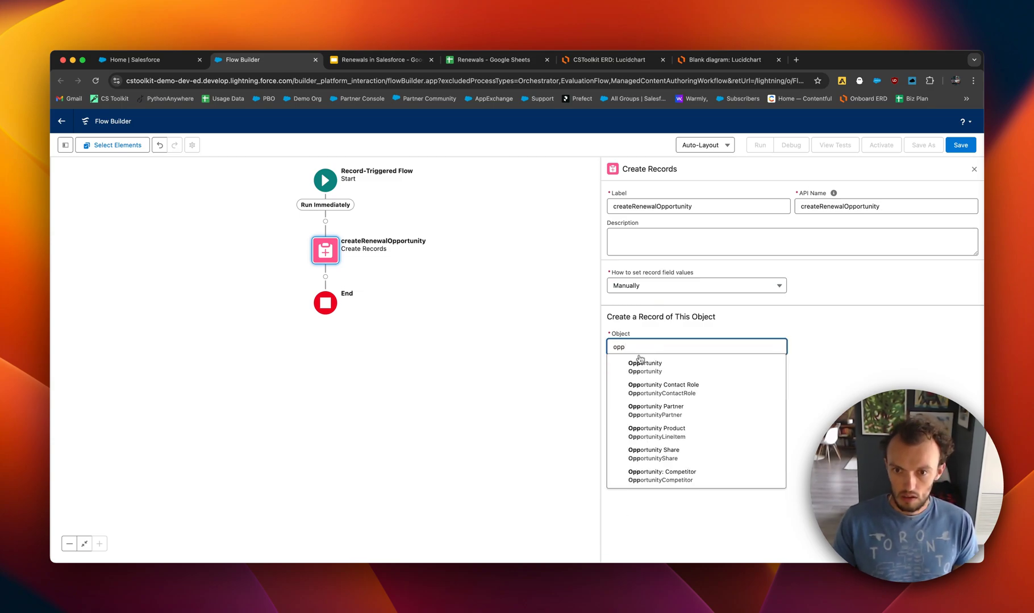
{"action": "left_click", "coordinate": [643, 367]}
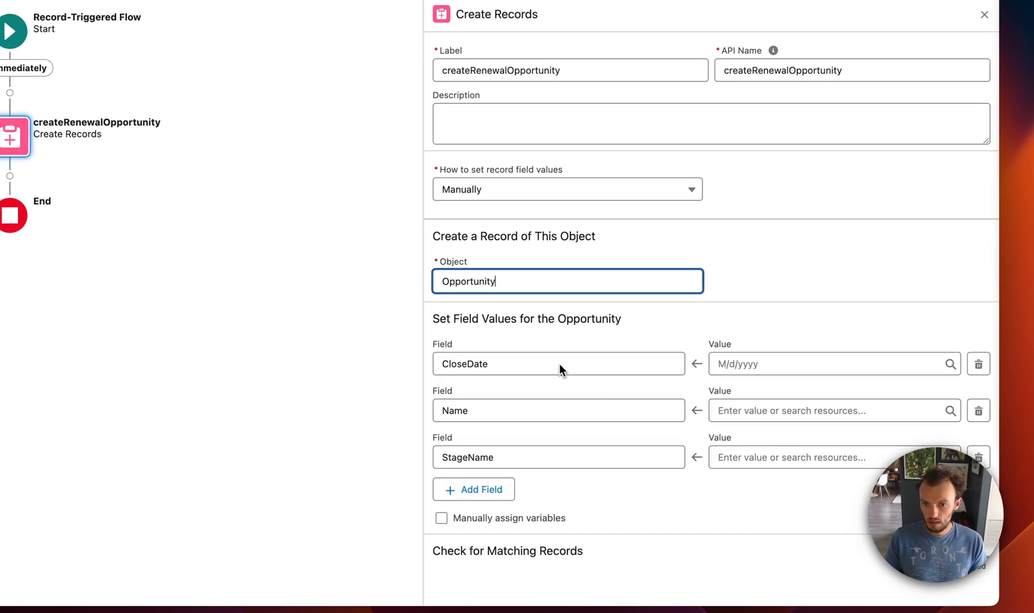
Add a Renewal_Of__c field row and begin setting the CloseDate value.
{"action": "left_click", "coordinate": [483, 489]}
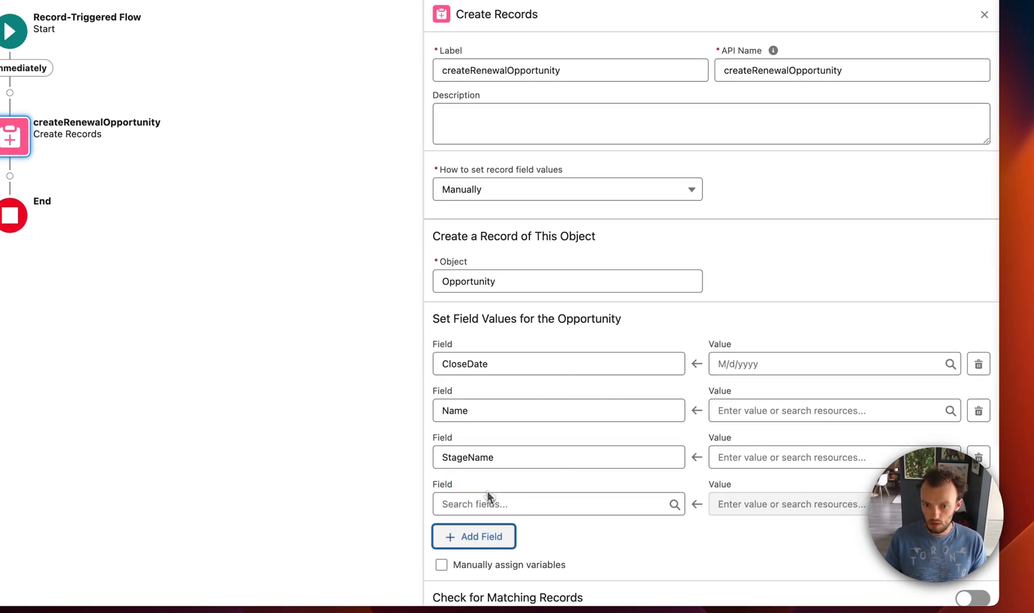
{"action": "type", "text": "renew"}
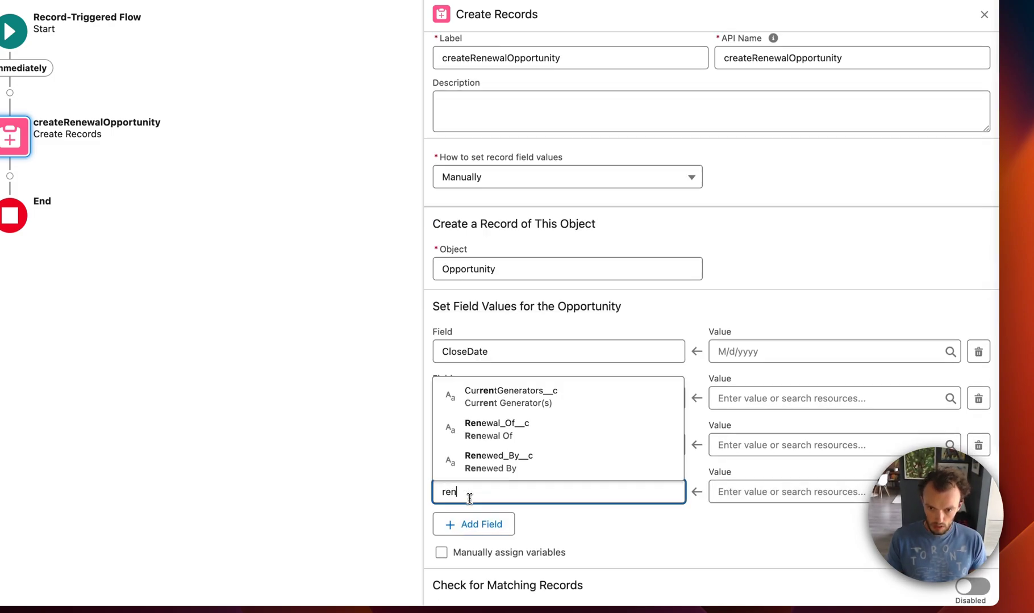
{"action": "left_click", "coordinate": [519, 430]}
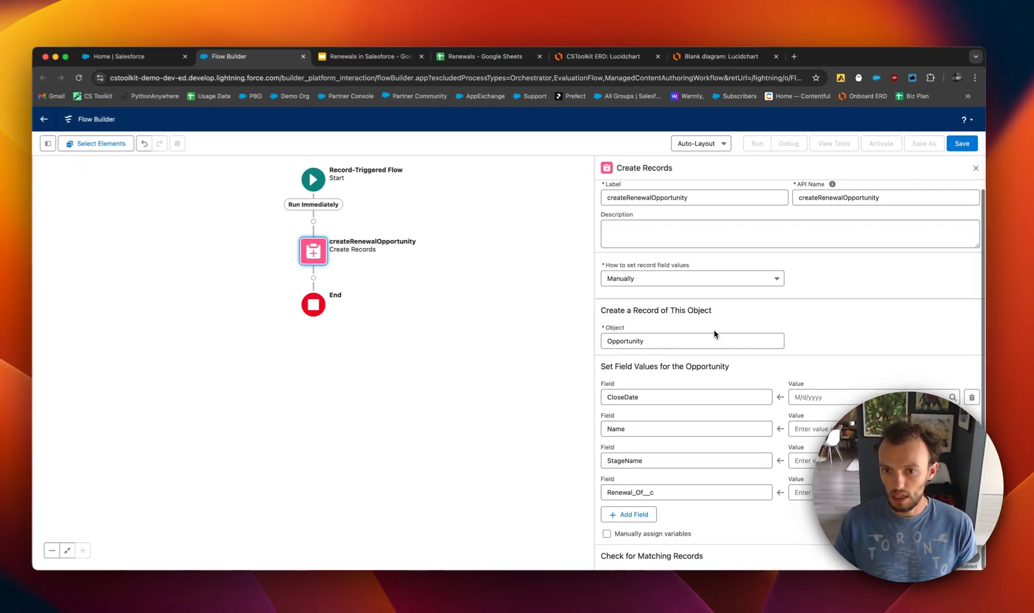
{"action": "left_click", "coordinate": [824, 393]}
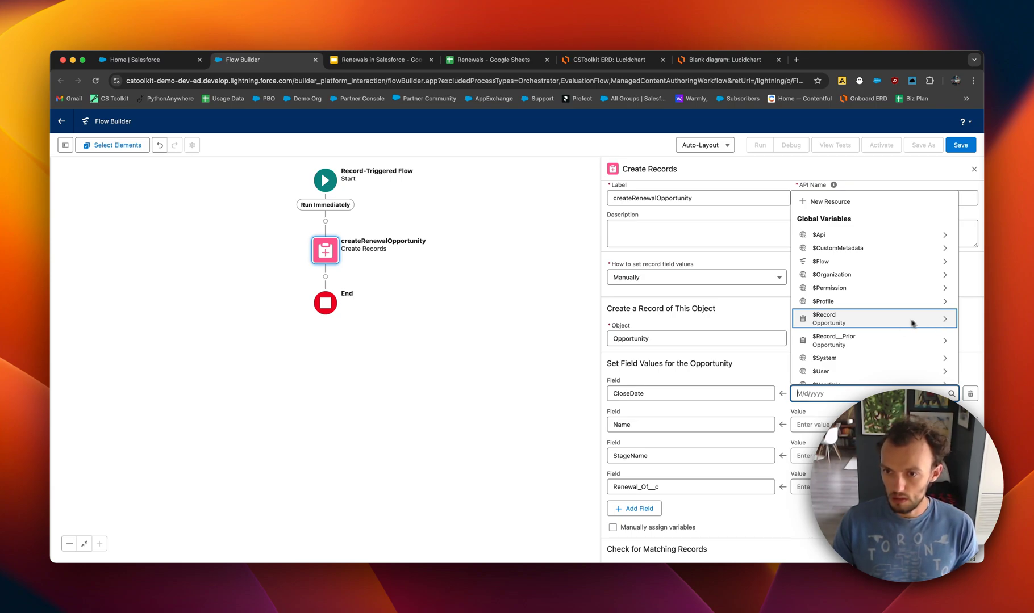
Create a Date formula resource named OneYearFromCloseDate for the CloseDate value.
{"action": "left_click", "coordinate": [835, 210]}
{"action": "left_click", "coordinate": [399, 296]}
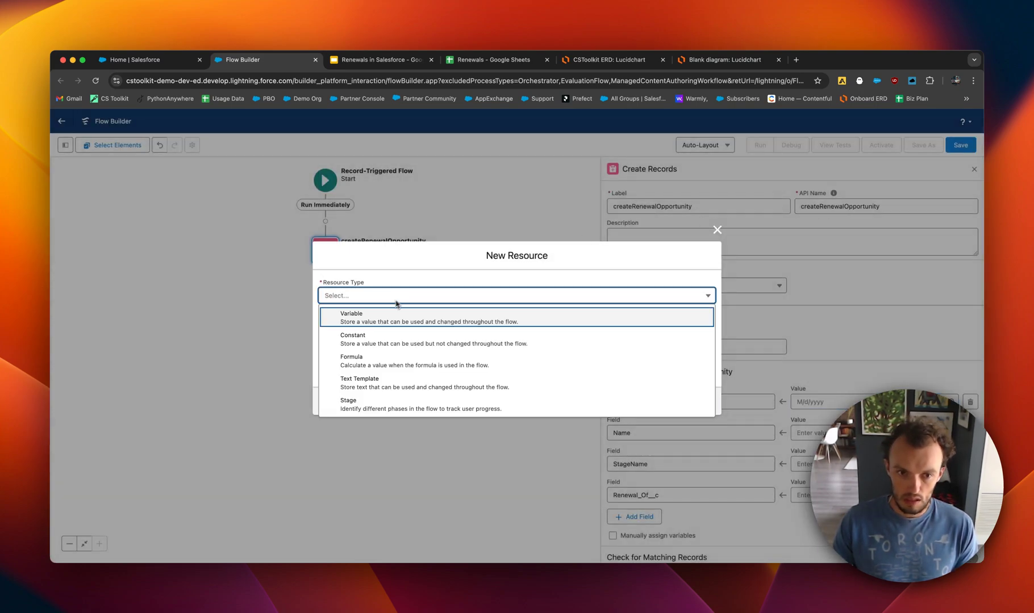
{"action": "left_click", "coordinate": [376, 361]}
{"action": "left_click", "coordinate": [364, 265]}
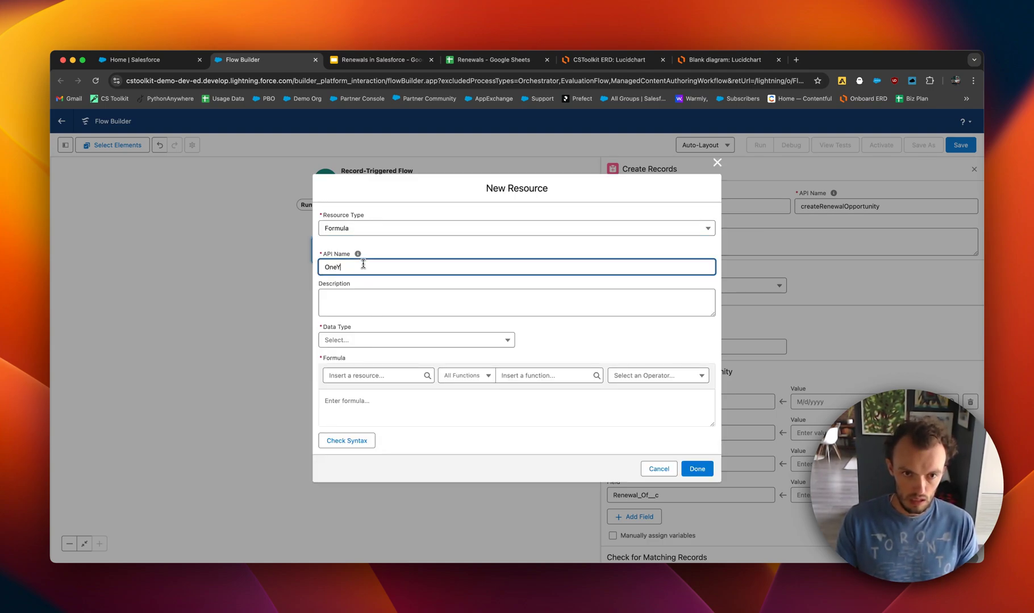
{"action": "type", "text": "OneYearFromCloseDate"}
{"action": "left_click", "coordinate": [342, 340]}
{"action": "left_click", "coordinate": [348, 428]}
Insert the triggering record's CloseDate field into the formula.
{"action": "left_click", "coordinate": [349, 376]}
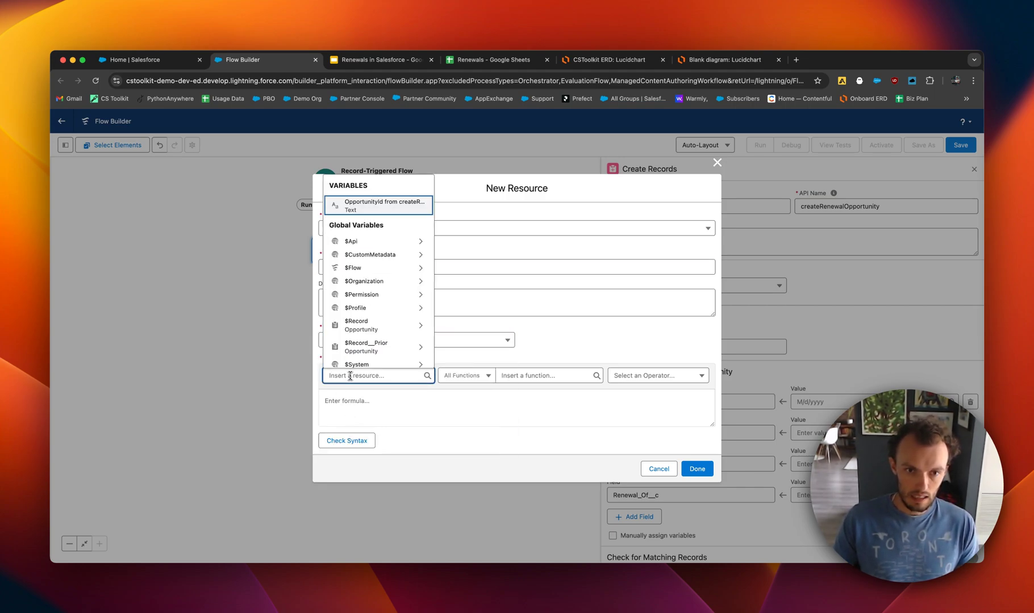
{"action": "left_click", "coordinate": [375, 325]}
{"action": "type", "text": "Close"}
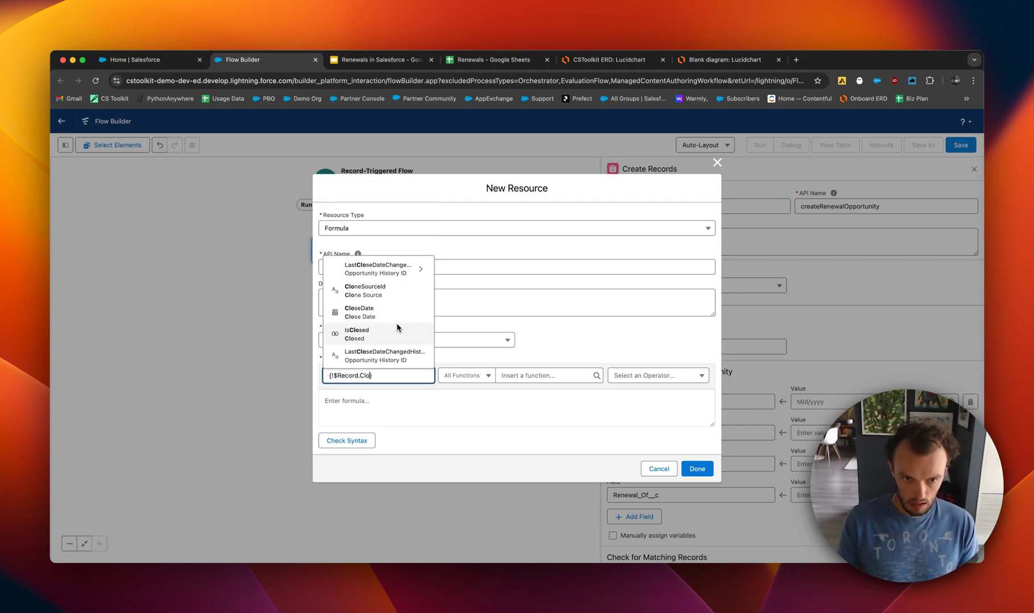
{"action": "left_click", "coordinate": [392, 311]}
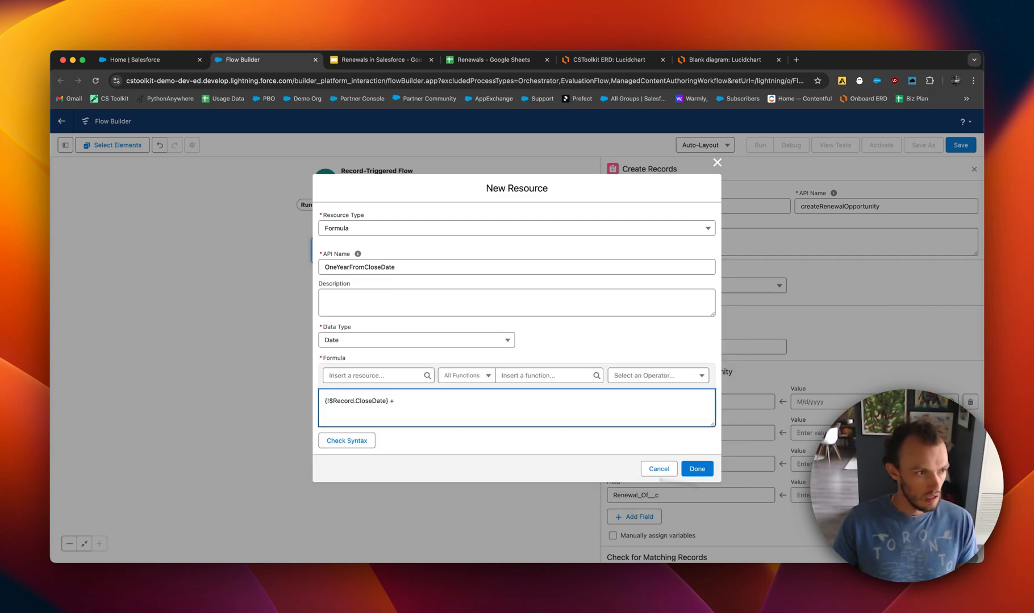
Replace the formula with DATE(YEAR(...)+1, MONTH(...), DAY(...)) and save it as CloseDate's value.
{"action": "left_click", "coordinate": [523, 402]}
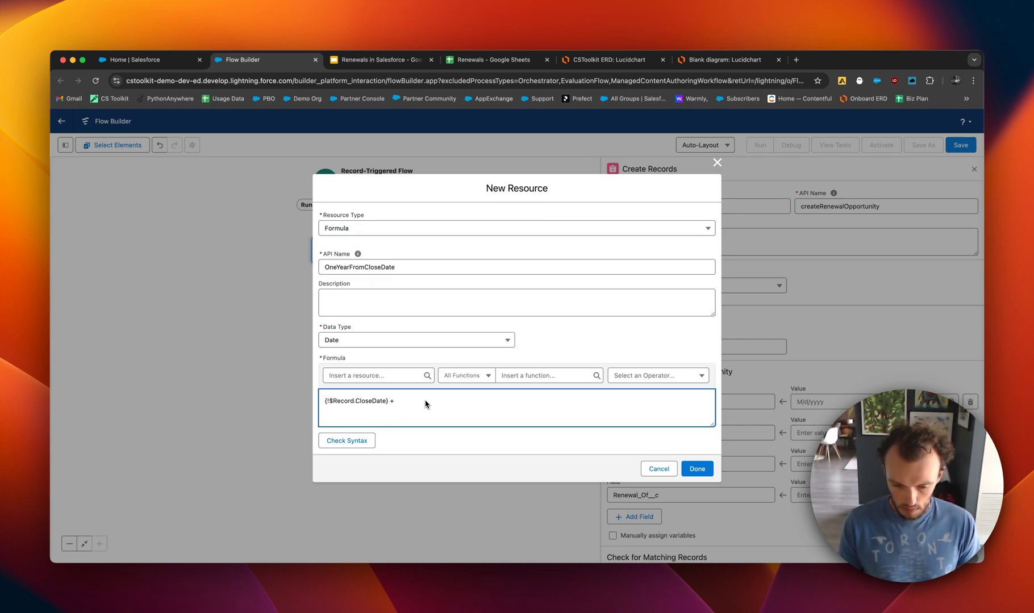
{"action": "key", "text": "super+a"}
{"action": "key", "text": "BackSpace"}
{"action": "type", "text": "DATE(YEAR({!$Record.CloseDate}) + 1, MONTH({!$Record.CloseDate}), DAY({!$Record.CloseDate}))"}
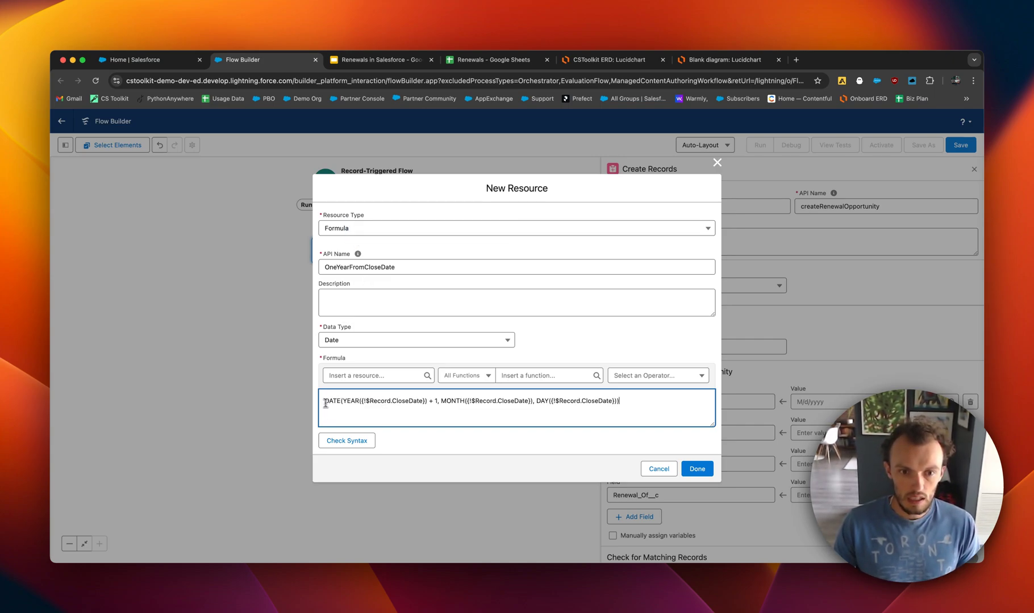
{"action": "left_click_drag", "start_coordinate": [343, 403], "coordinate": [302, 397]}
{"action": "left_click", "coordinate": [438, 401]}
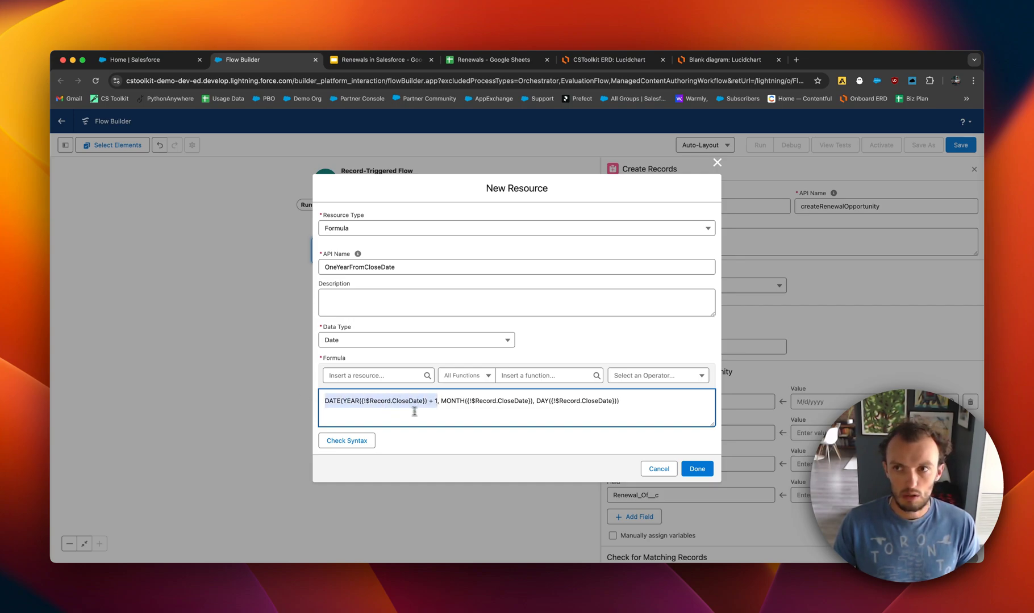
{"action": "left_click_drag", "start_coordinate": [441, 402], "coordinate": [626, 403]}
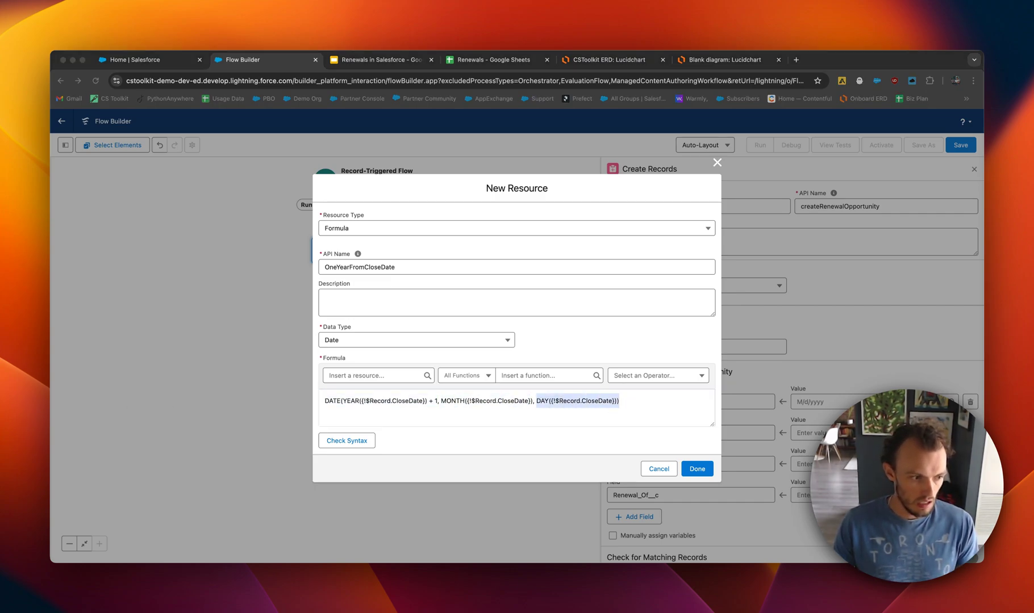
{"action": "left_click", "coordinate": [417, 403]}
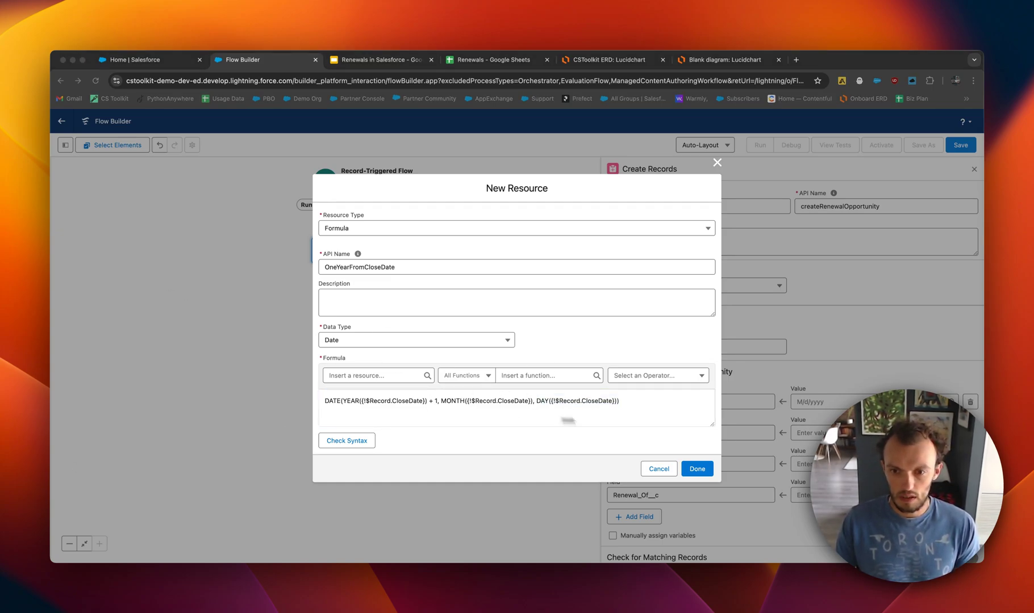
{"action": "left_click", "coordinate": [700, 473]}
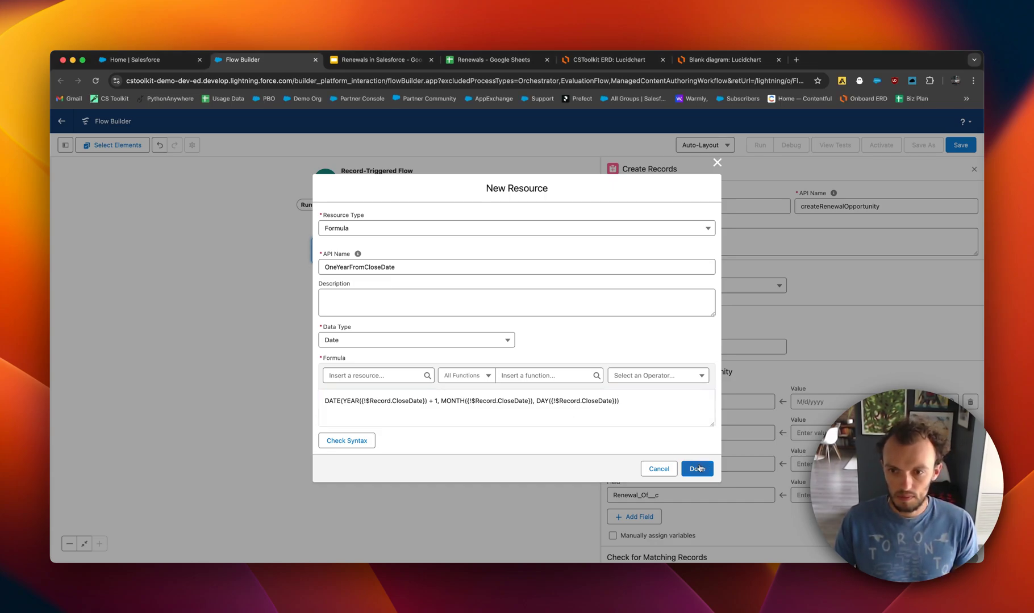
{"action": "left_click", "coordinate": [700, 468]}
Start a new Formula resource for the opportunity's Name field.
{"action": "left_click", "coordinate": [809, 436]}
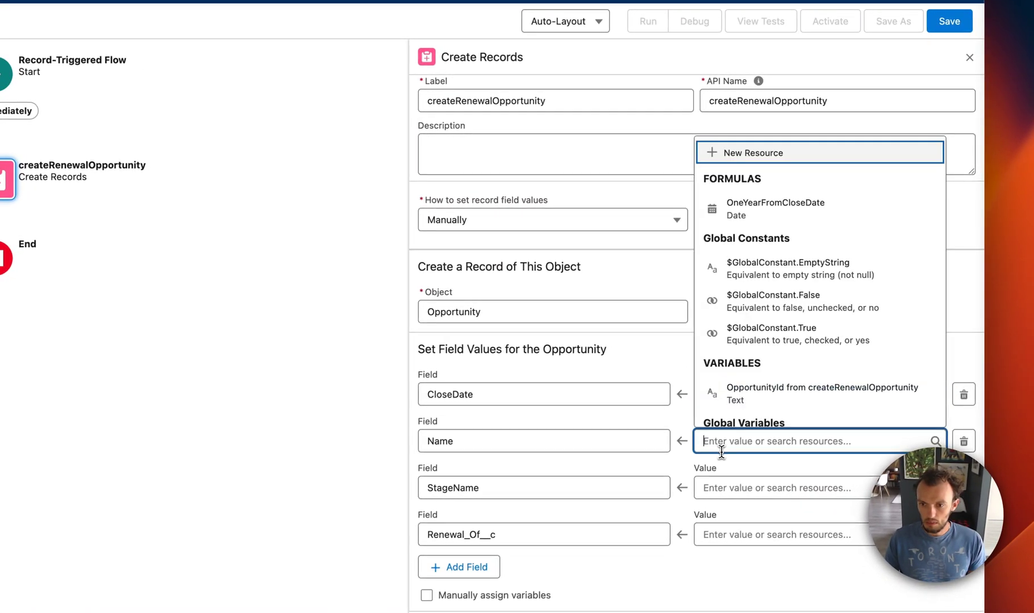
{"action": "left_click", "coordinate": [756, 153]}
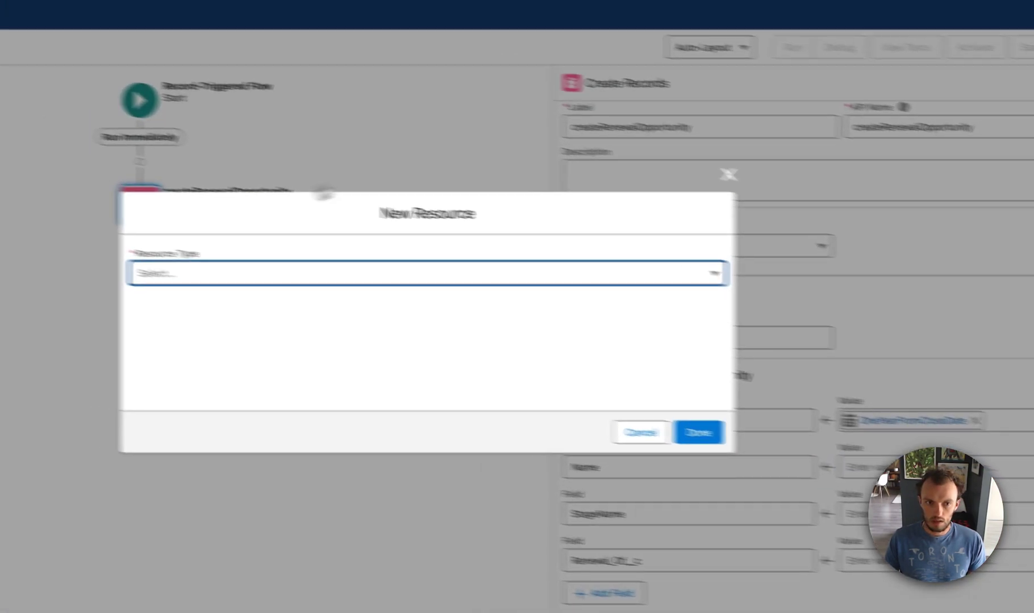
{"action": "left_click", "coordinate": [187, 272]}
{"action": "left_click", "coordinate": [183, 356]}
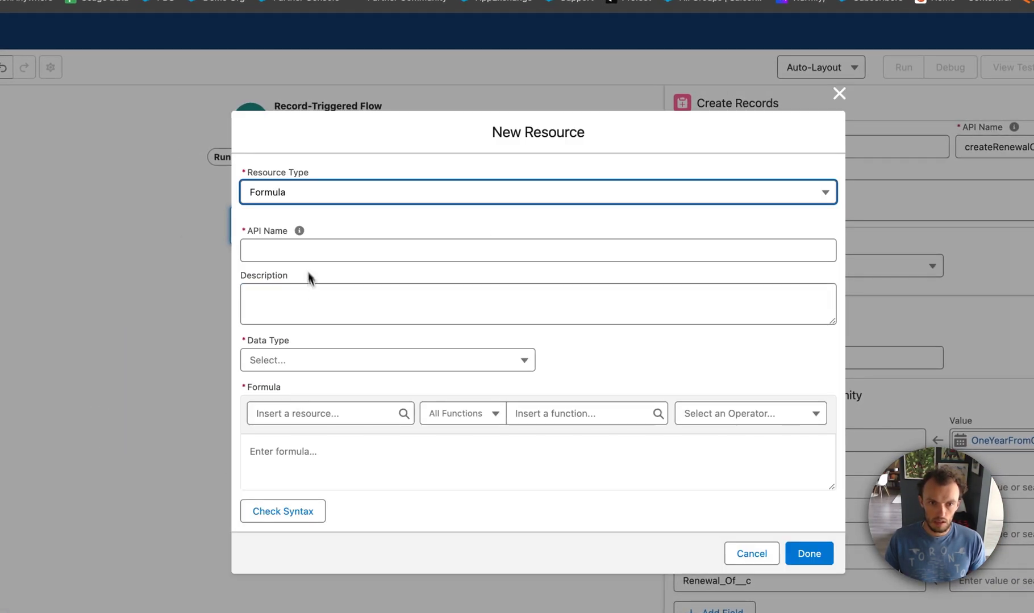
Name the formula resource renewalName and set its data type to Text.
{"action": "left_click", "coordinate": [292, 244]}
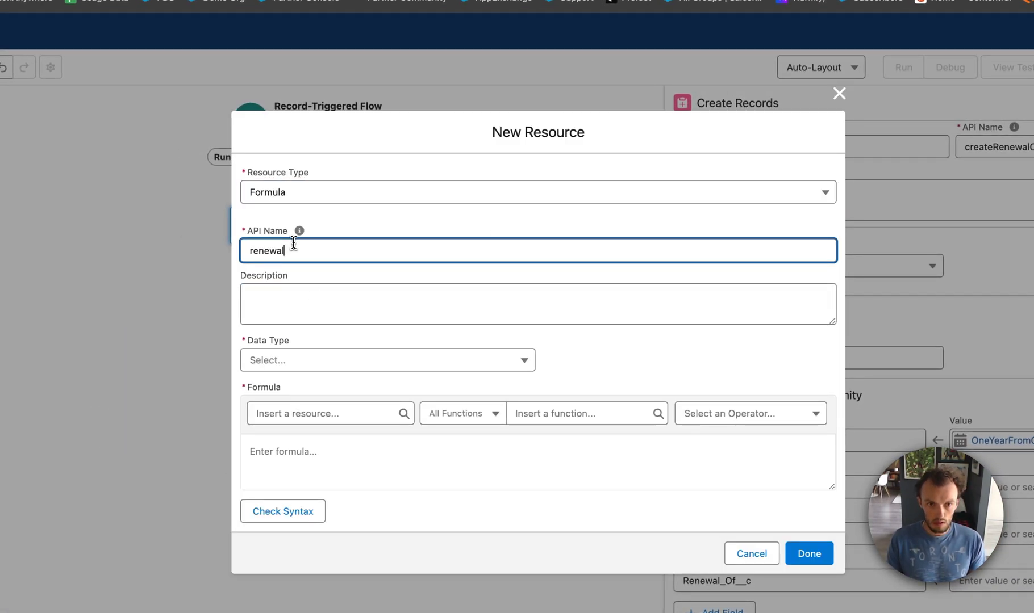
{"action": "key", "text": "Tab"}
{"action": "left_click", "coordinate": [299, 360]}
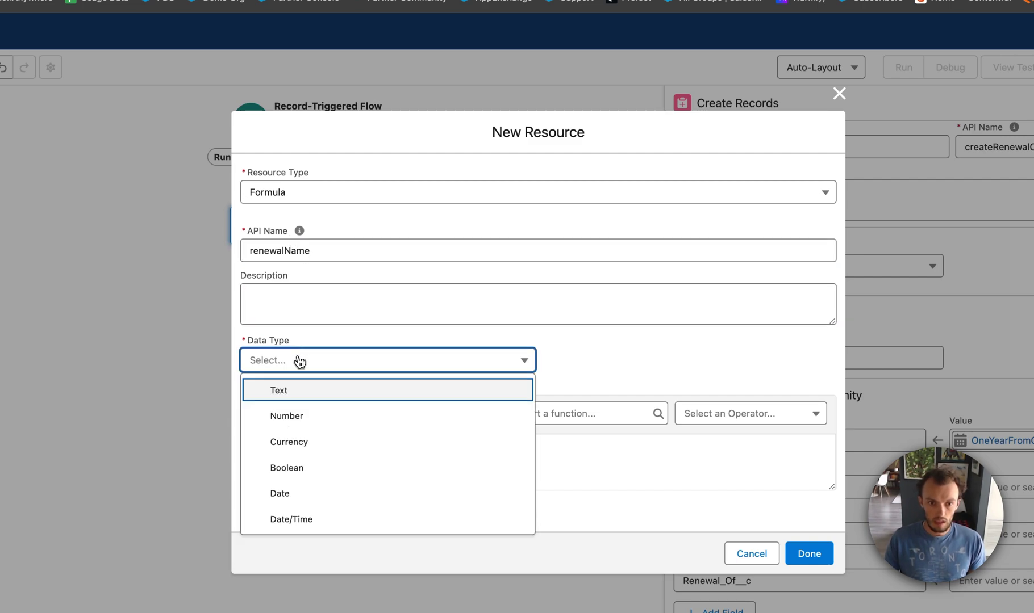
{"action": "left_click", "coordinate": [306, 391]}
Build the formula from {!$Record.Account.Name} plus ' Renewal' and check its syntax.
{"action": "left_click", "coordinate": [308, 442]}
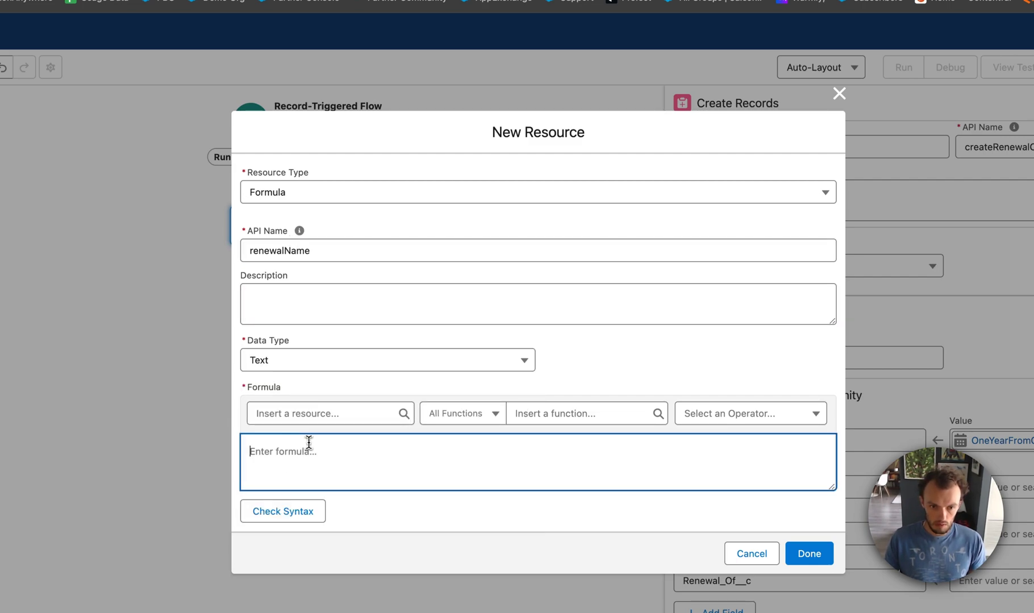
{"action": "left_click", "coordinate": [338, 414]}
{"action": "left_click", "coordinate": [330, 397]}
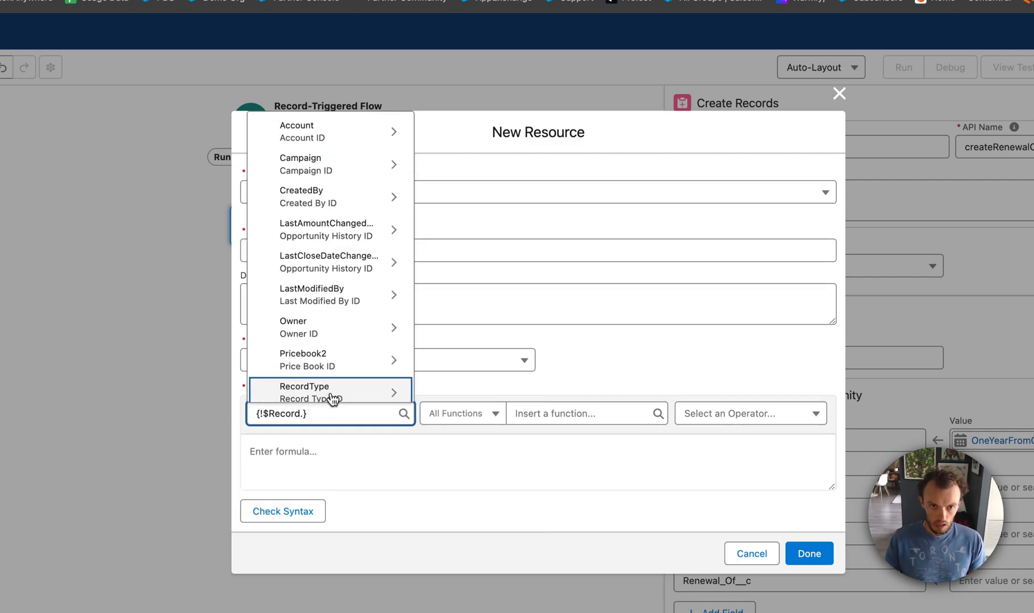
{"action": "left_click", "coordinate": [355, 141]}
{"action": "scroll", "coordinate": [396, 269], "scroll_direction": "down", "scroll_amount": 4}
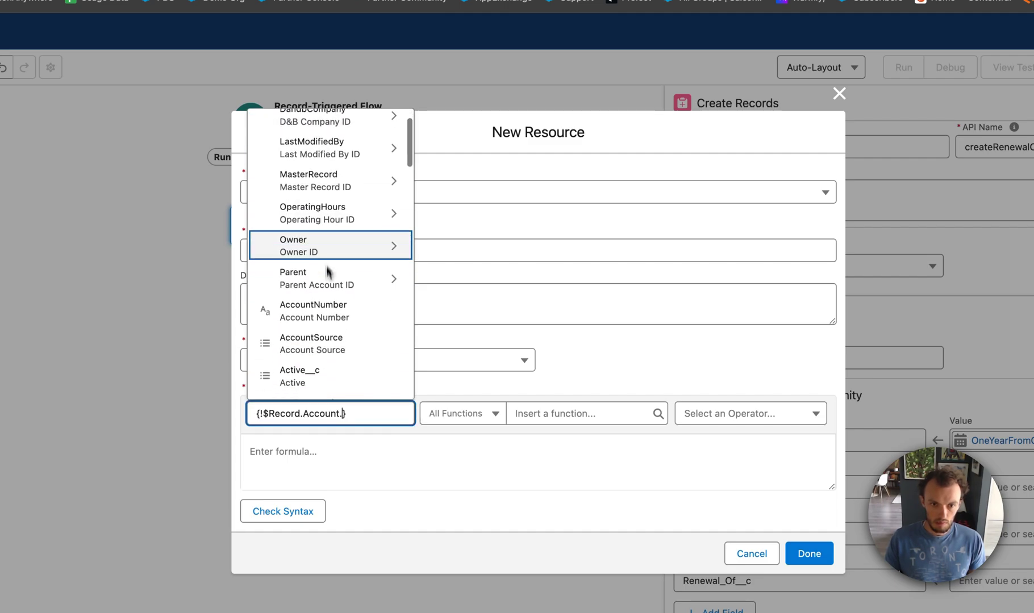
{"action": "scroll", "coordinate": [322, 289], "scroll_direction": "down", "scroll_amount": 5}
{"action": "type", "text": "Name"}
{"action": "left_click", "coordinate": [303, 380]}
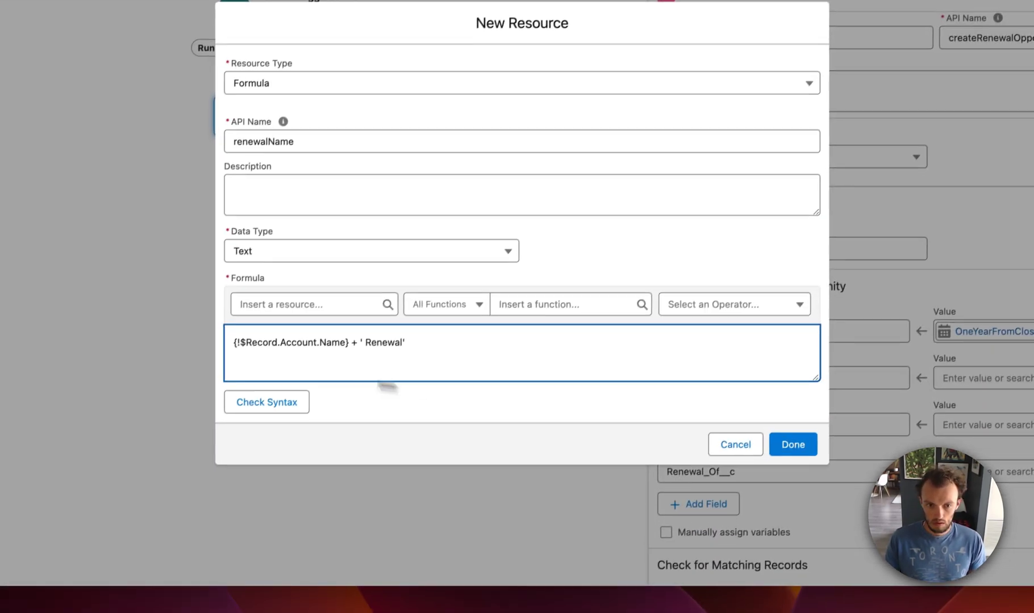
{"action": "left_click", "coordinate": [316, 518]}
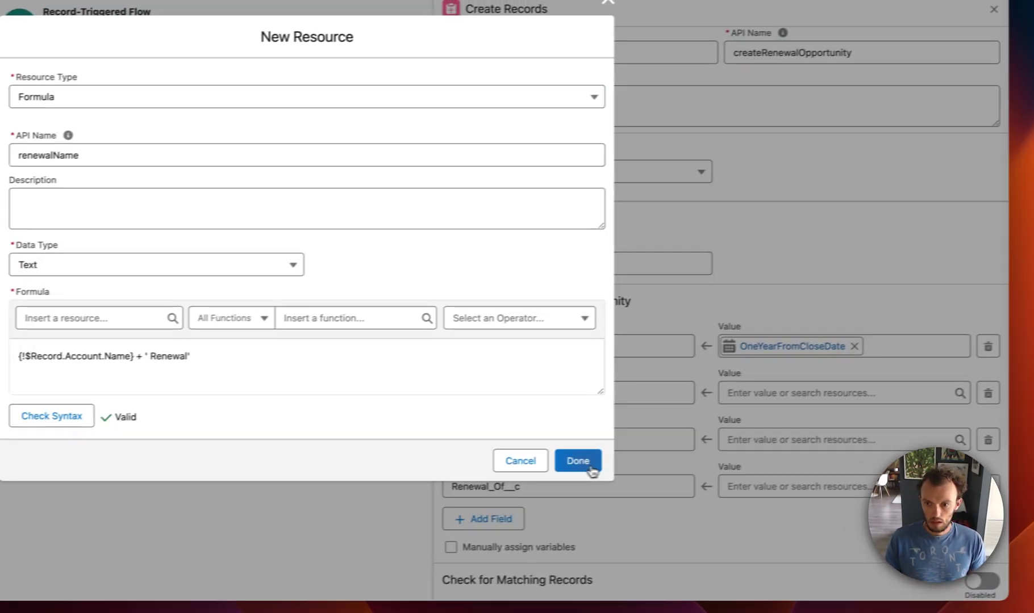
Finish the renewalName formula and set StageName to Value Proposition.
{"action": "left_click", "coordinate": [806, 438]}
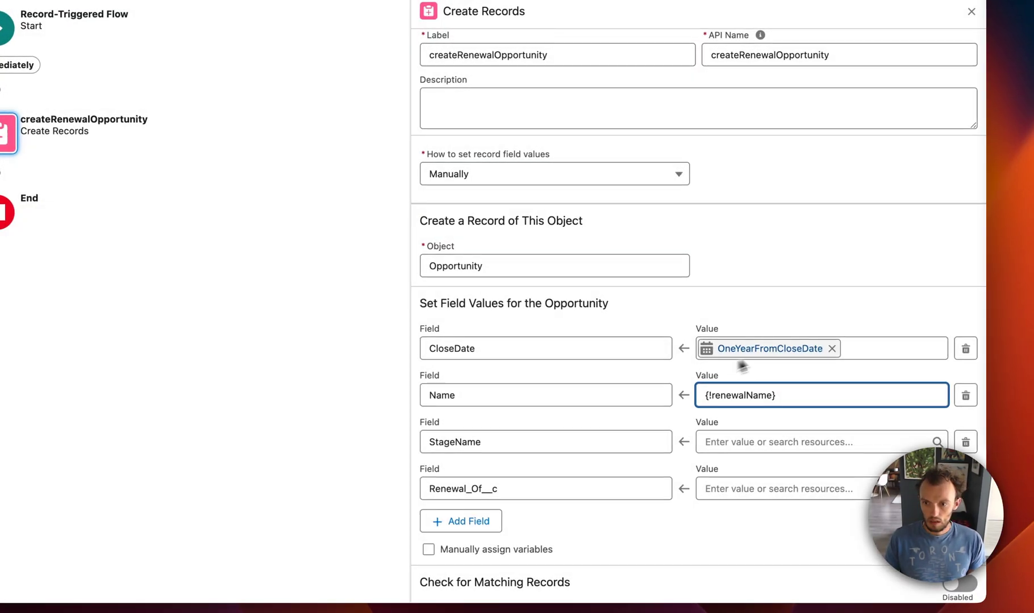
{"action": "left_click", "coordinate": [715, 441]}
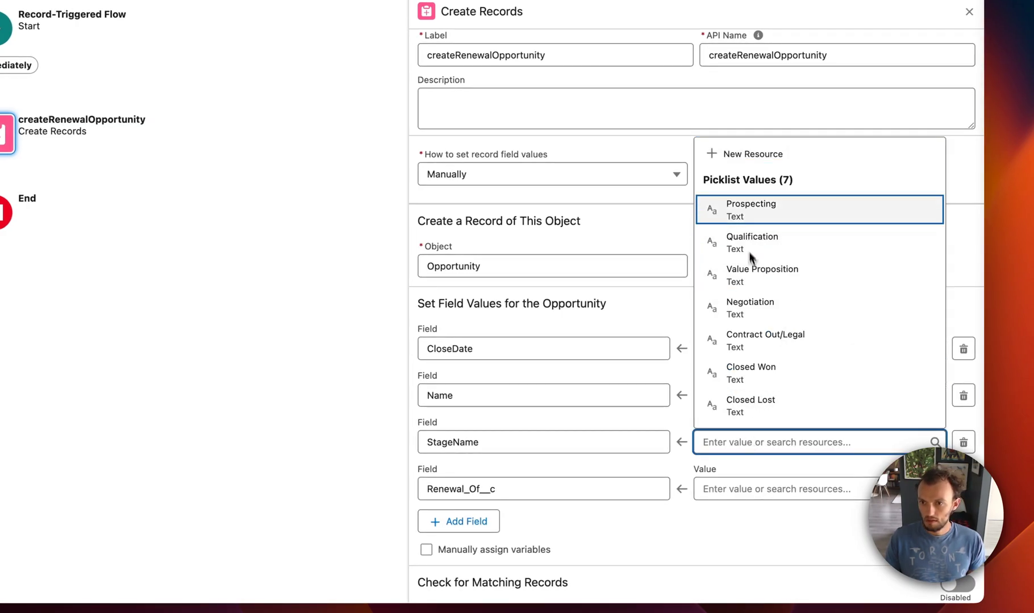
{"action": "left_click", "coordinate": [752, 279]}
{"action": "left_click", "coordinate": [798, 442]}
{"action": "key", "text": "ctrl+a"}
{"action": "key", "text": "BackSpace"}
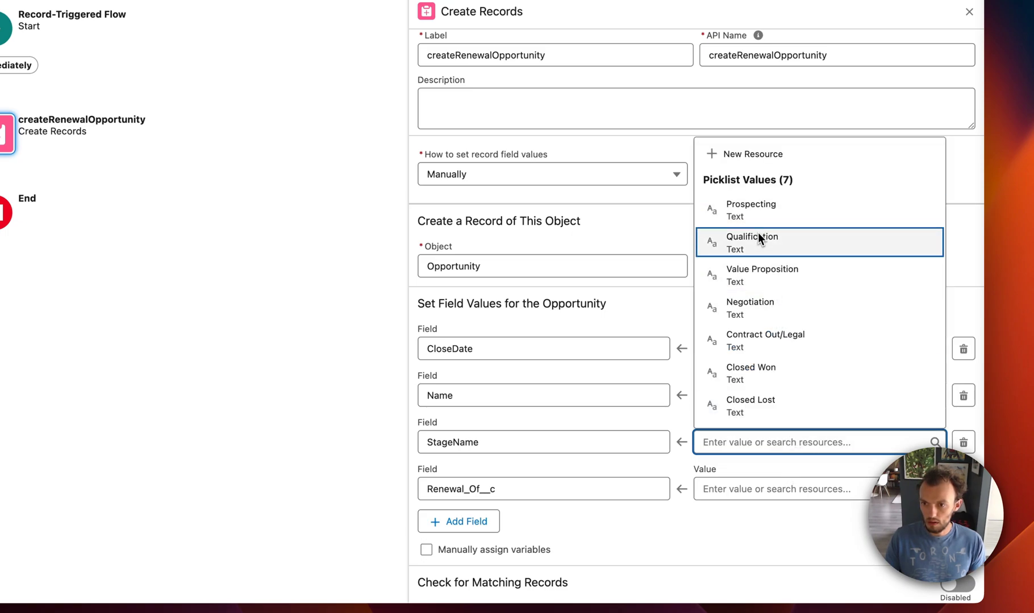
{"action": "left_click", "coordinate": [764, 273]}
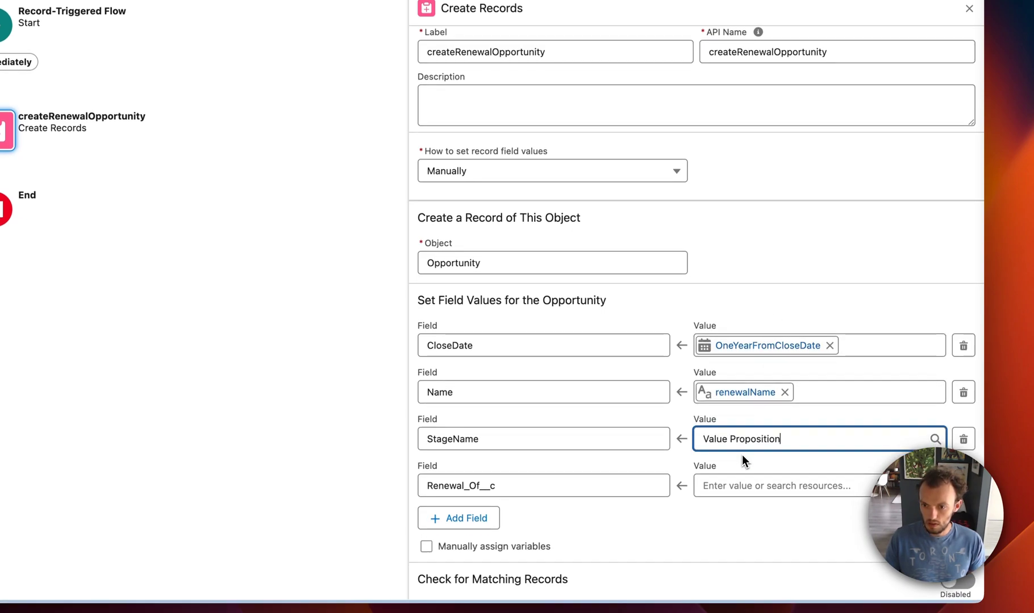
Set Renewal_Of__c to {!$Record.Id} and save the flow.
{"action": "left_click", "coordinate": [703, 495]}
{"action": "scroll", "coordinate": [761, 318], "scroll_direction": "down", "scroll_amount": 3}
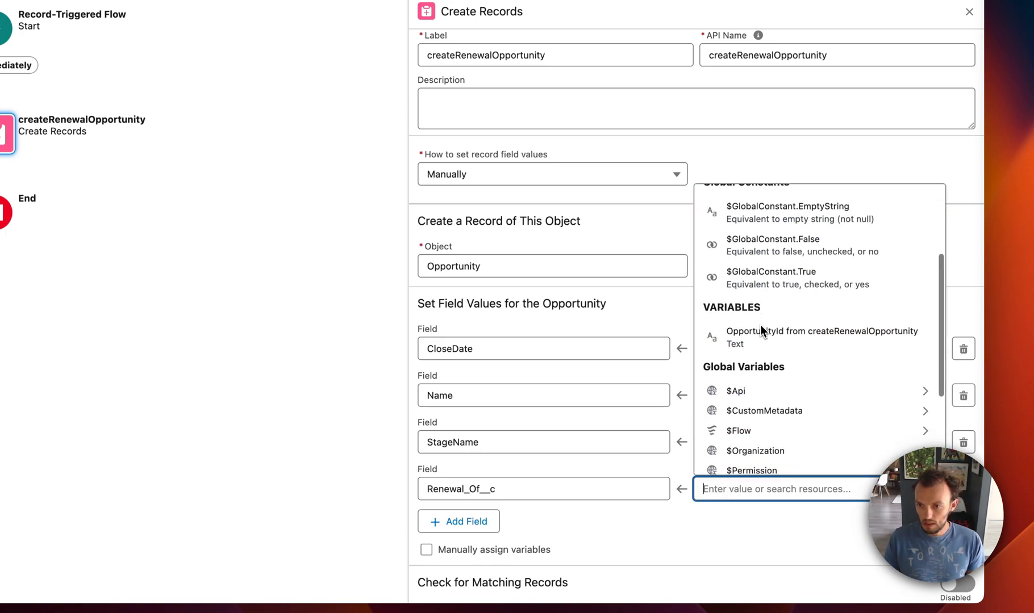
{"action": "scroll", "coordinate": [825, 326], "scroll_direction": "down", "scroll_amount": 2}
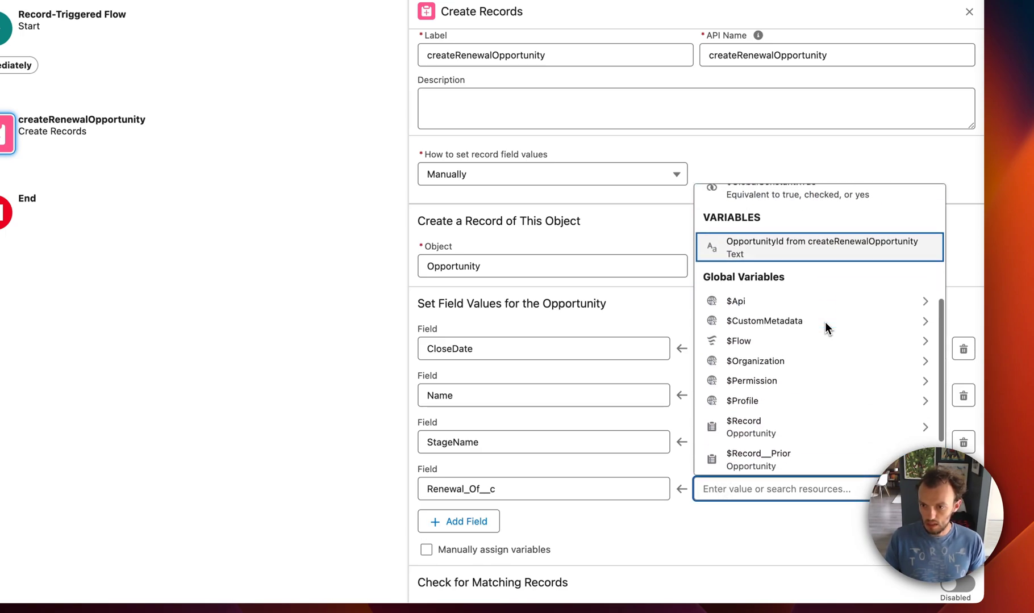
{"action": "left_click", "coordinate": [882, 425]}
{"action": "type", "text": ".Id"}
{"action": "scroll", "coordinate": [745, 337], "scroll_direction": "down", "scroll_amount": 3}
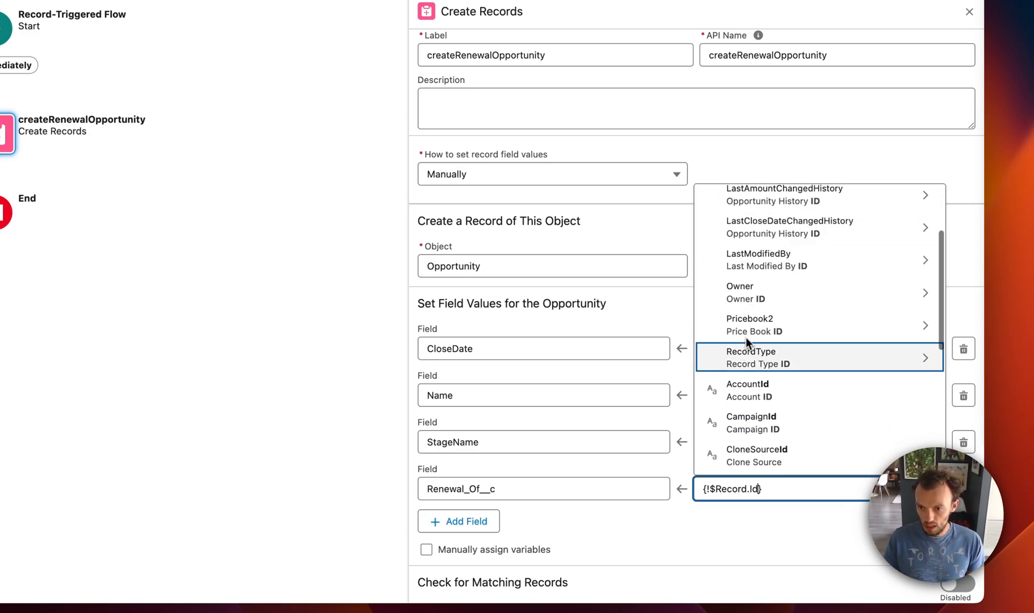
{"action": "scroll", "coordinate": [745, 343], "scroll_direction": "down", "scroll_amount": 4}
{"action": "left_click", "coordinate": [758, 272]}
{"action": "left_click", "coordinate": [754, 548]}
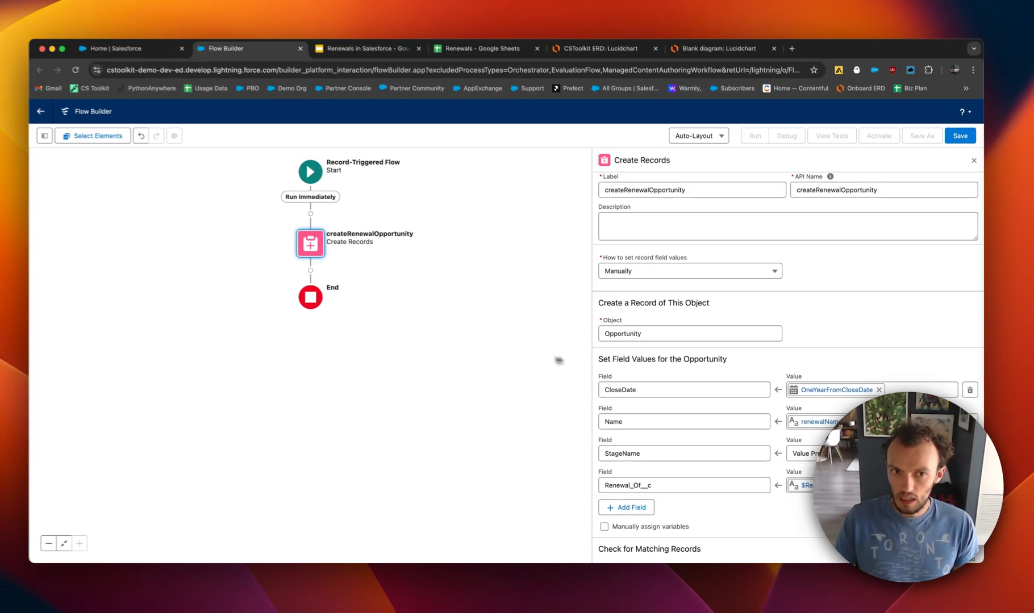
{"action": "left_click", "coordinate": [960, 144]}
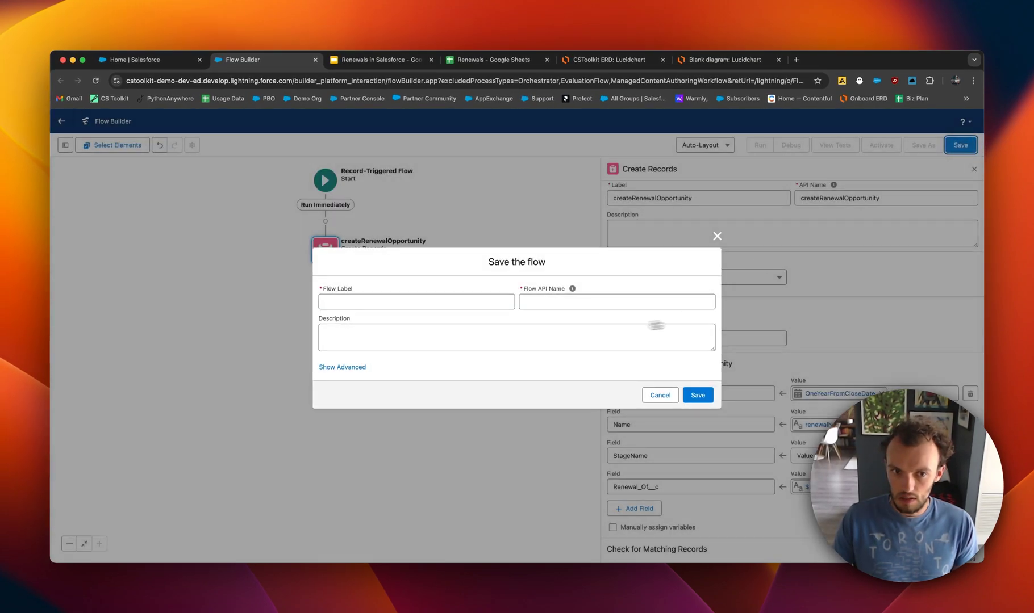
Save the flow with the label renewalCreationOnClosedWon and add a step after createRenewalOpportunity.
{"action": "type", "text": "renewalCreationOnClosedWon"}
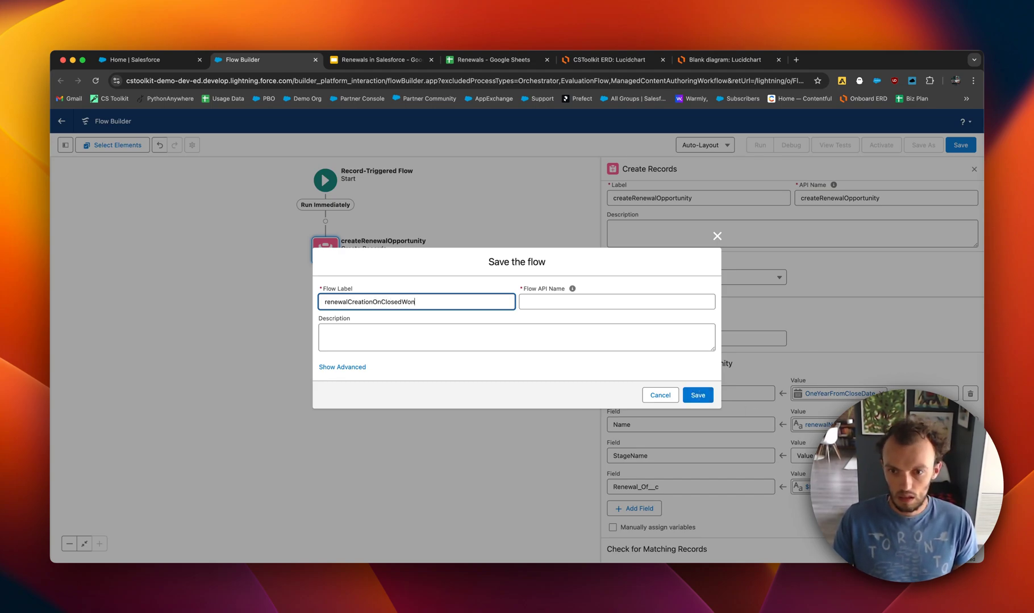
{"action": "left_click", "coordinate": [698, 394]}
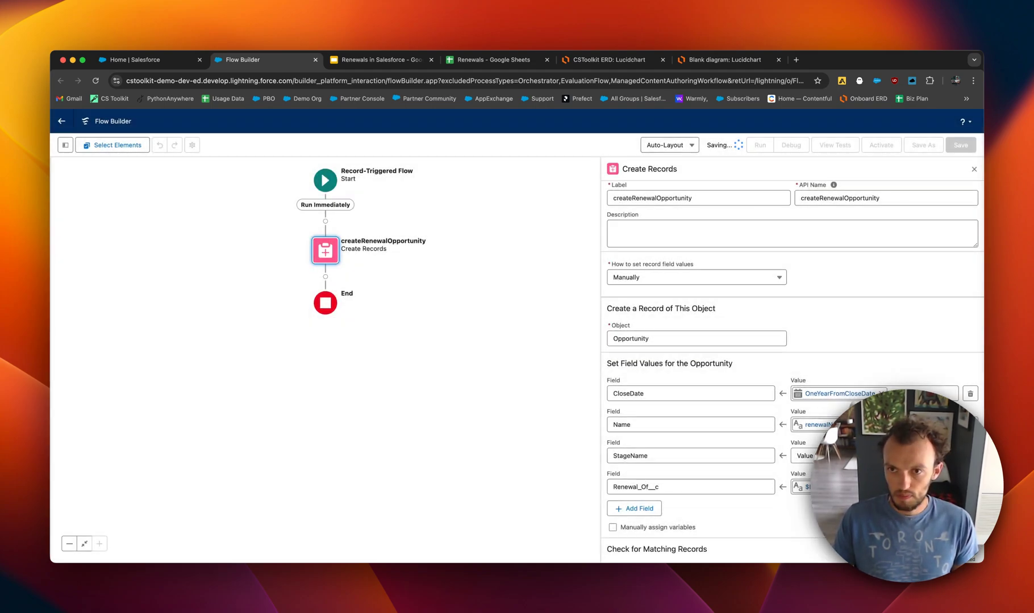
{"action": "left_click", "coordinate": [326, 277]}
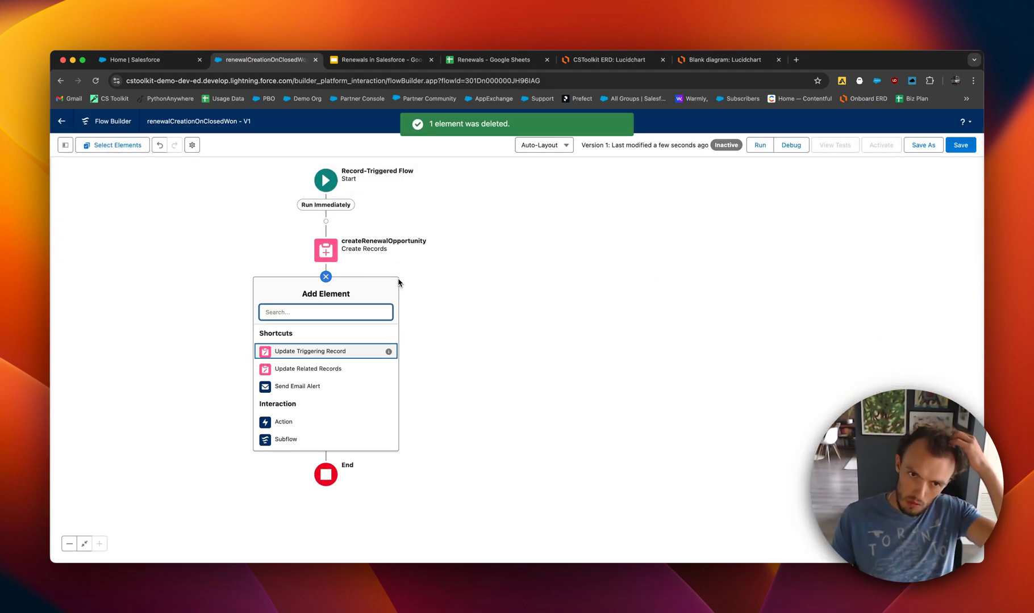
Add an Update Triggering Record step setting Renewed_By__c to createRenewalOpportunity's OpportunityId.
{"action": "left_click", "coordinate": [322, 356]}
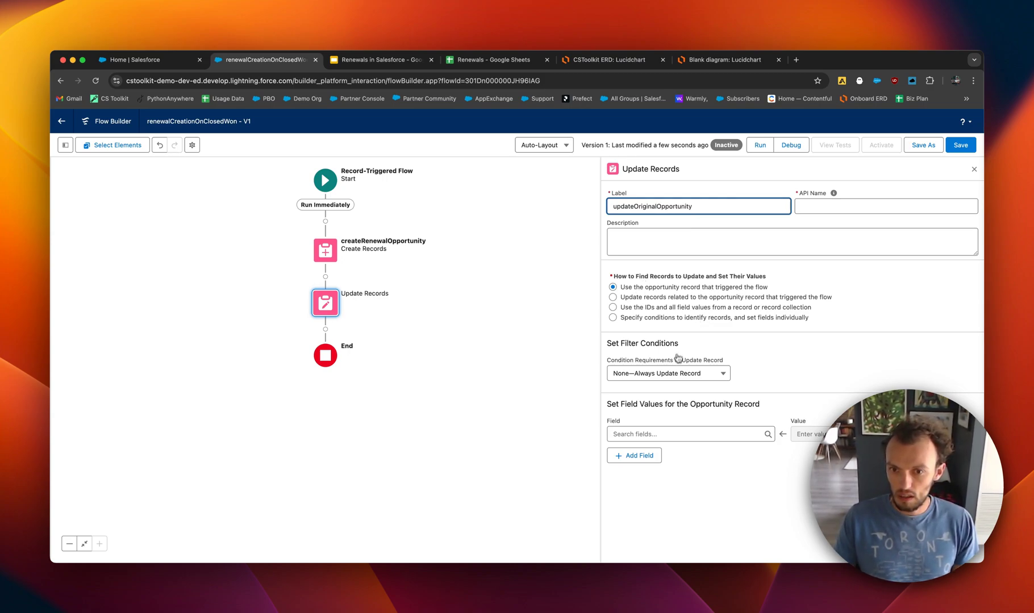
{"action": "left_click", "coordinate": [661, 434]}
{"action": "type", "text": "Renewed"}
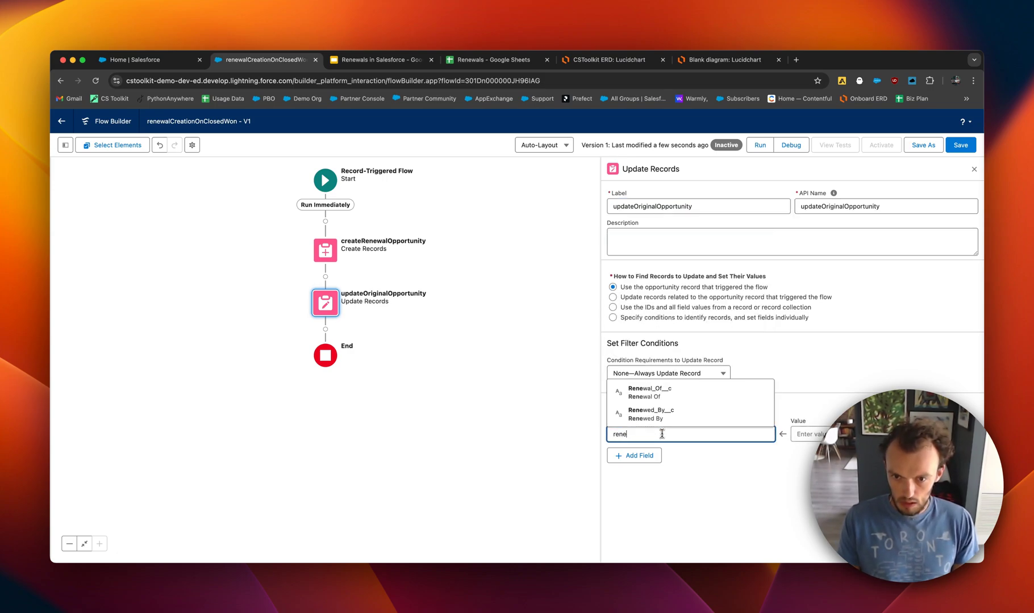
{"action": "left_click", "coordinate": [660, 418]}
{"action": "left_click", "coordinate": [806, 434]}
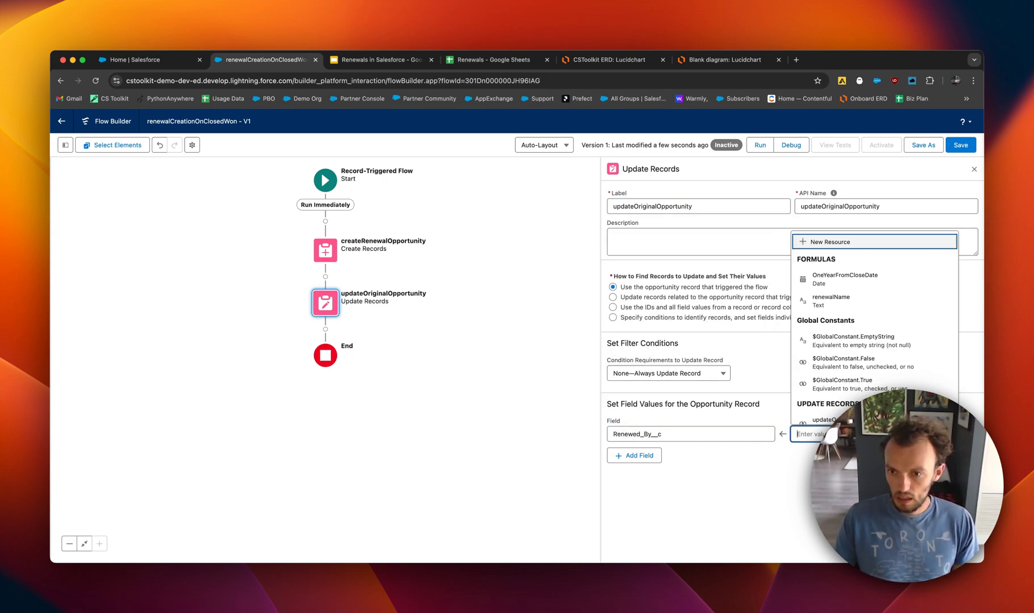
{"action": "scroll", "coordinate": [845, 392], "scroll_direction": "down", "scroll_amount": 3}
{"action": "scroll", "coordinate": [849, 383], "scroll_direction": "down", "scroll_amount": 2}
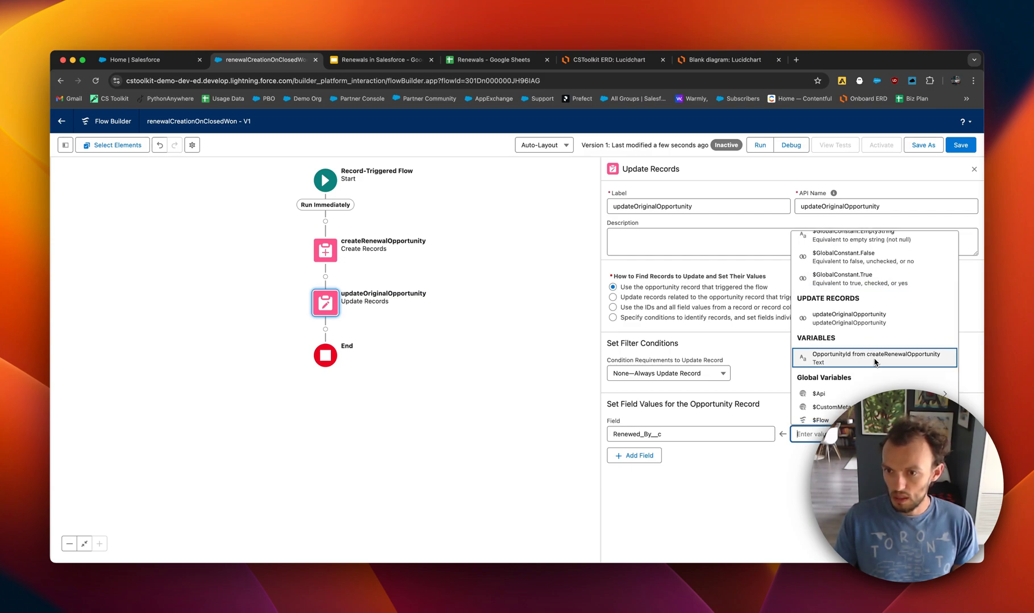
{"action": "left_click", "coordinate": [877, 358]}
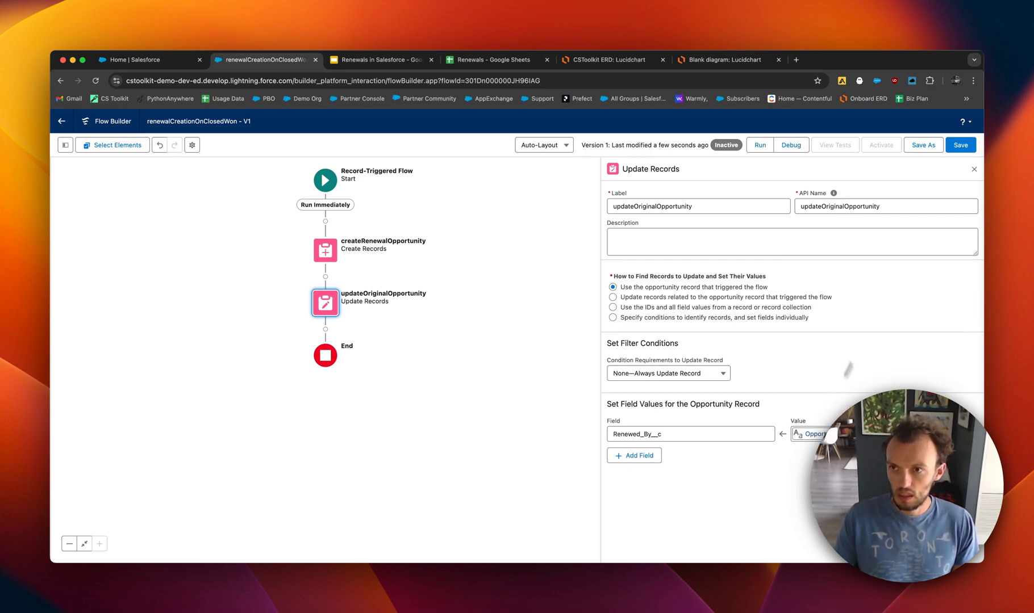
Save and activate the flow, then return to the Salesforce home.
{"action": "left_click", "coordinate": [961, 146]}
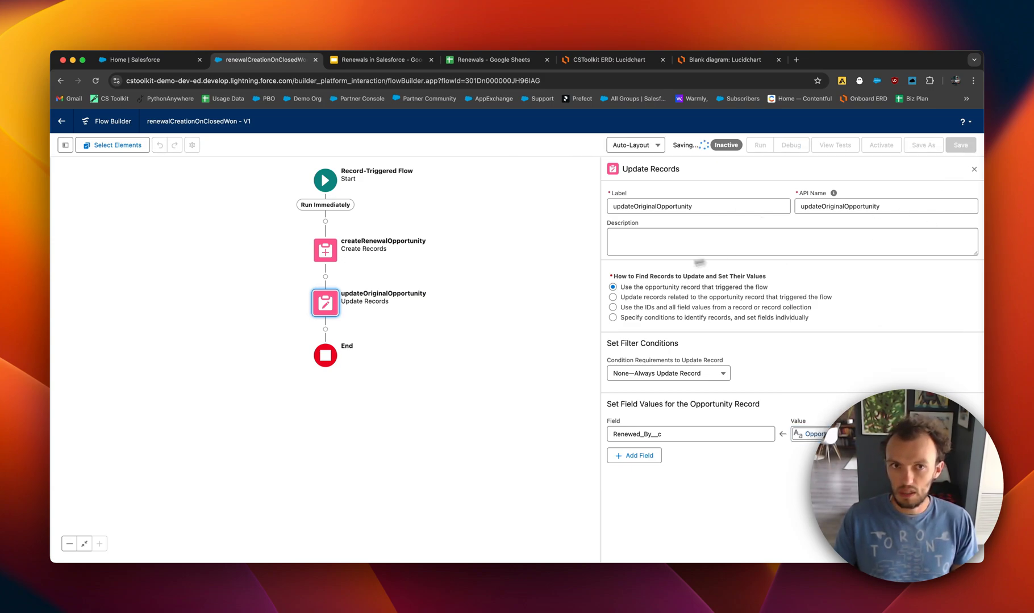
{"action": "left_click", "coordinate": [881, 148]}
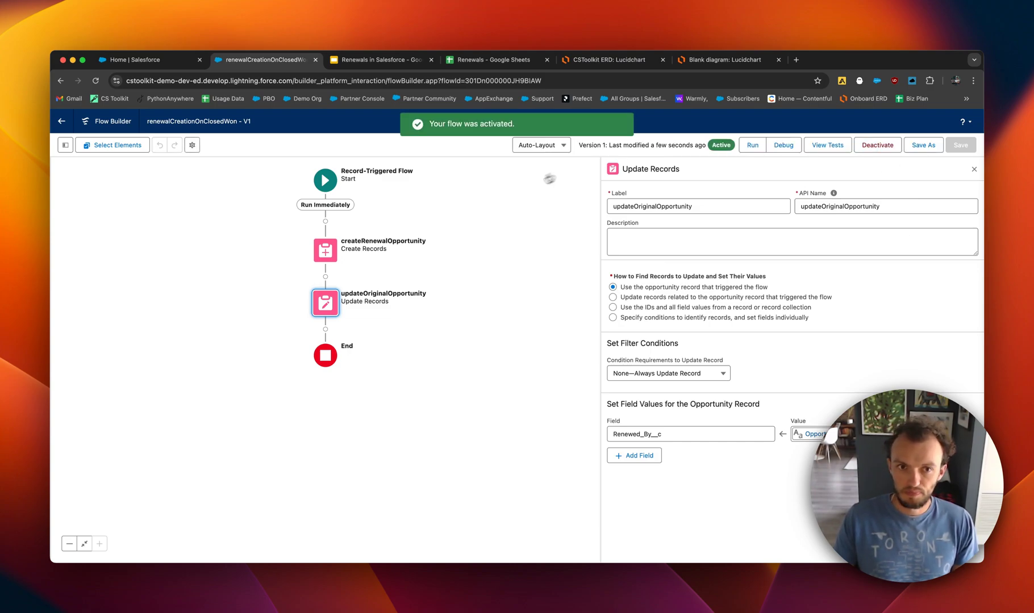
{"action": "left_click", "coordinate": [142, 60]}
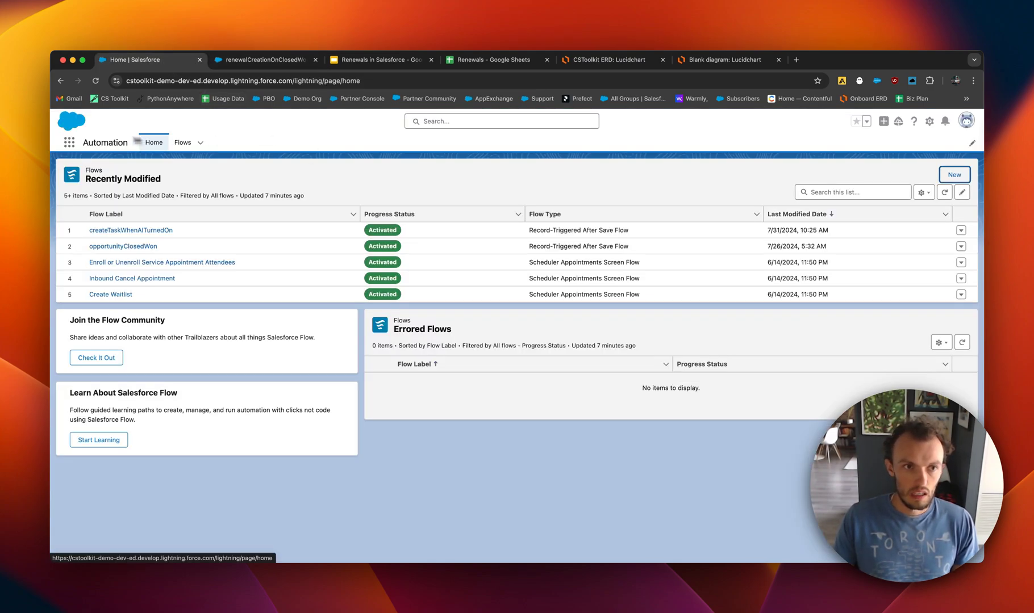
Open the Customer Success app and its Gauge report.
{"action": "left_click", "coordinate": [69, 143]}
{"action": "type", "text": "customer"}
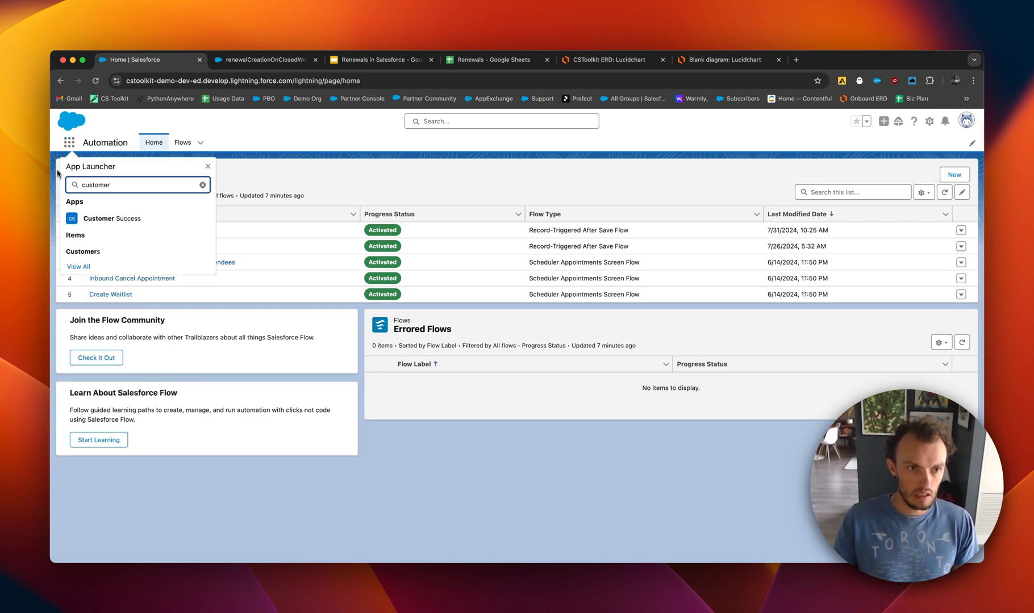
{"action": "left_click", "coordinate": [112, 218]}
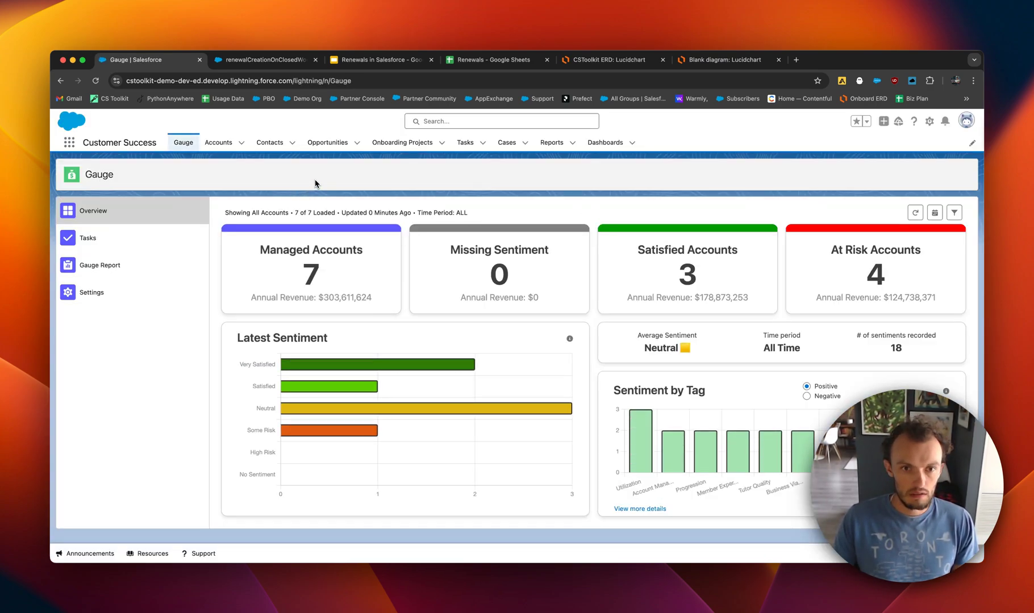
{"action": "left_click", "coordinate": [99, 266]}
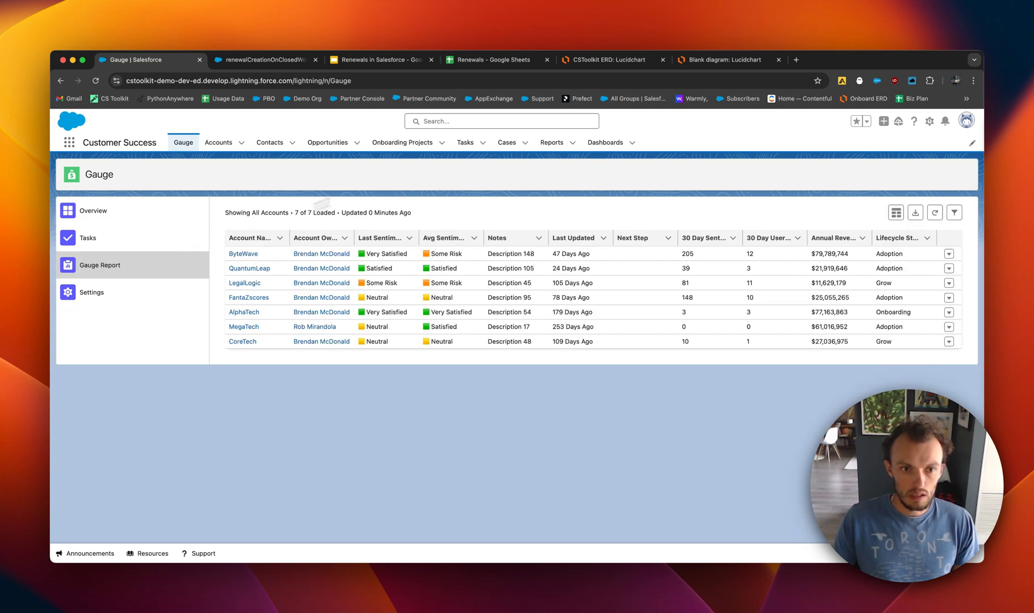
Open the AppVantage opportunity's details from the opportunities list.
{"action": "left_click", "coordinate": [328, 142]}
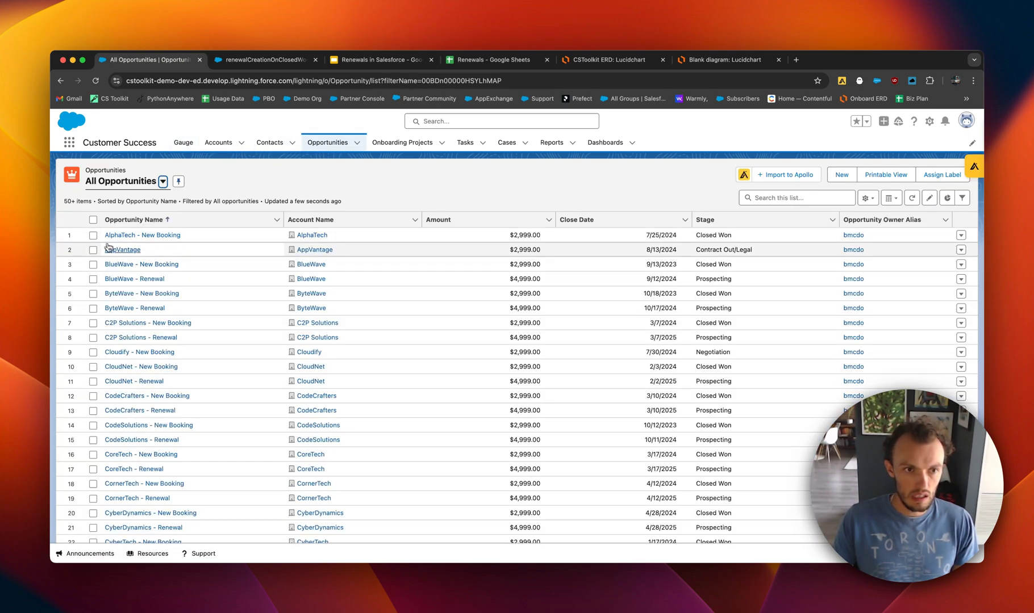
{"action": "left_click", "coordinate": [119, 246]}
{"action": "left_click", "coordinate": [142, 285]}
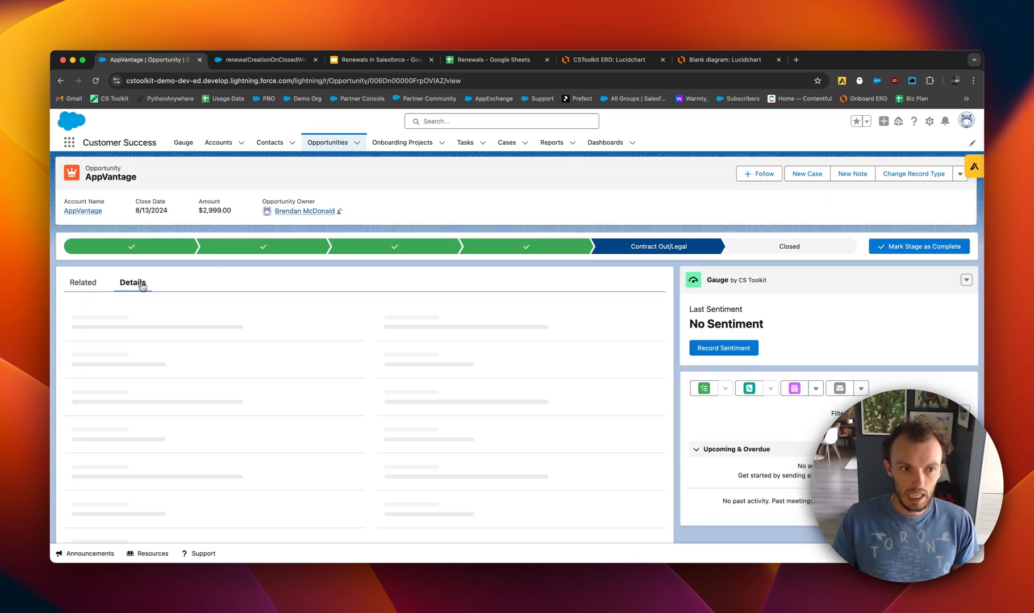
{"action": "scroll", "coordinate": [321, 353], "scroll_direction": "down", "scroll_amount": 3}
{"action": "scroll", "coordinate": [838, 258], "scroll_direction": "up", "scroll_amount": 3}
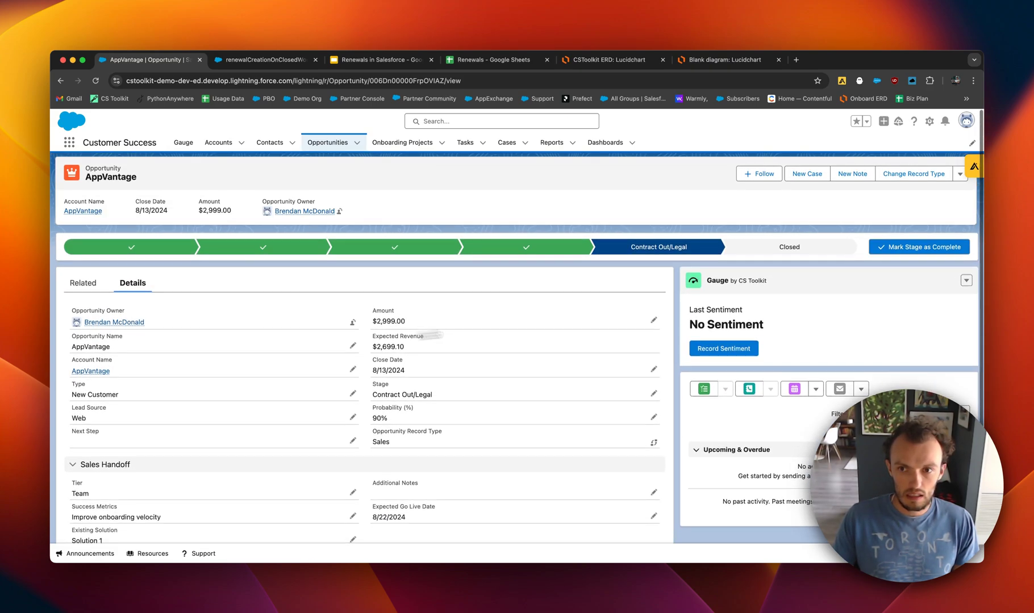
{"action": "scroll", "coordinate": [837, 261], "scroll_direction": "down", "scroll_amount": 3}
{"action": "scroll", "coordinate": [838, 257], "scroll_direction": "up", "scroll_amount": 3}
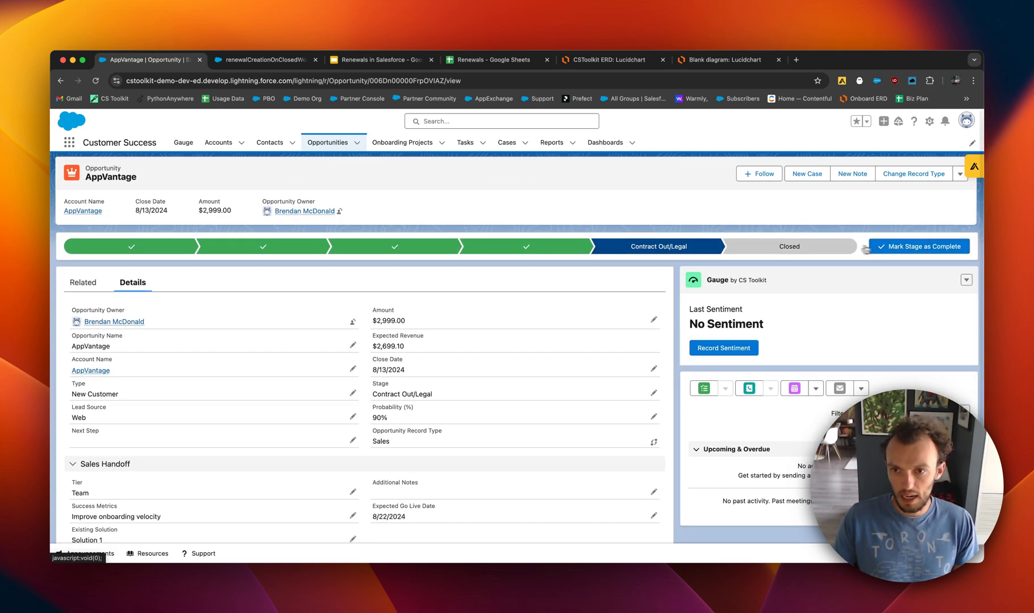
{"action": "scroll", "coordinate": [818, 270], "scroll_direction": "down", "scroll_amount": 2}
{"action": "scroll", "coordinate": [818, 273], "scroll_direction": "up", "scroll_amount": 2}
Close the AppVantage opportunity with the Closed Won stage and save.
{"action": "left_click", "coordinate": [823, 249]}
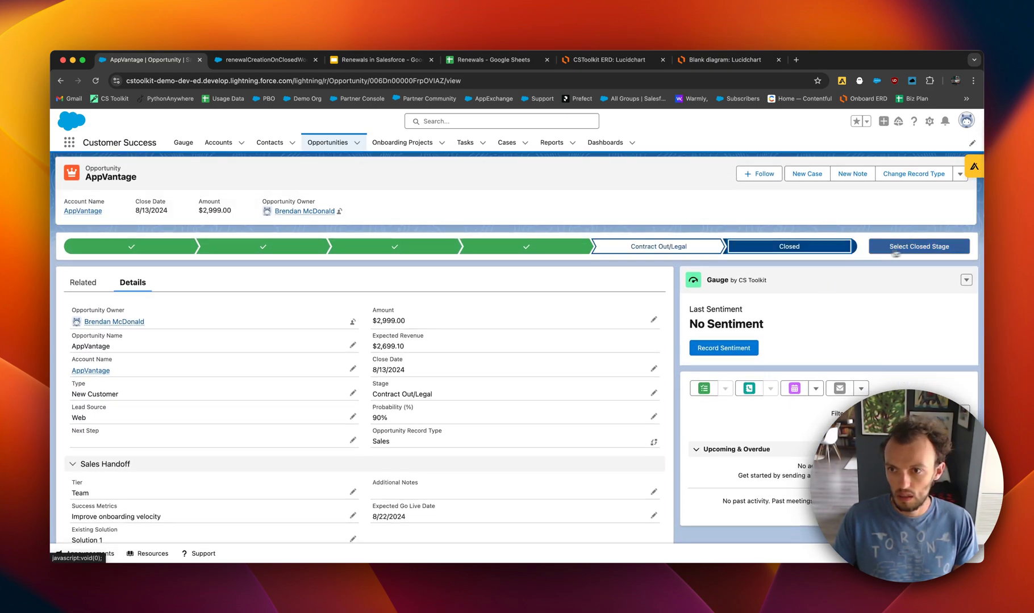
{"action": "left_click", "coordinate": [919, 247]}
{"action": "left_click", "coordinate": [572, 333]}
{"action": "left_click", "coordinate": [498, 346]}
{"action": "left_click", "coordinate": [649, 375]}
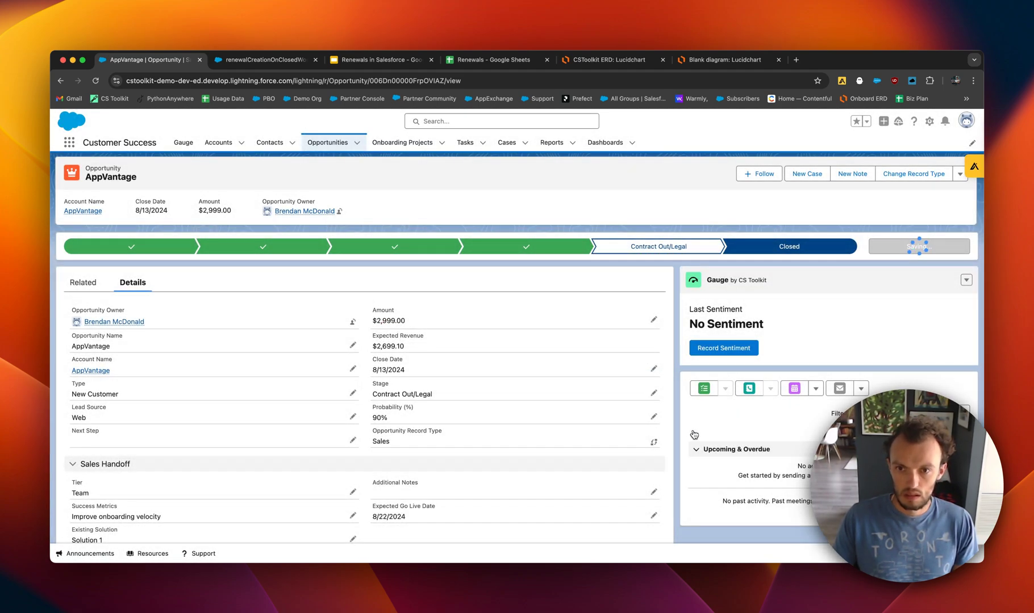
Follow the Renewed By link to the AppVantage Renewal opportunity.
{"action": "scroll", "coordinate": [568, 454], "scroll_direction": "down", "scroll_amount": 2}
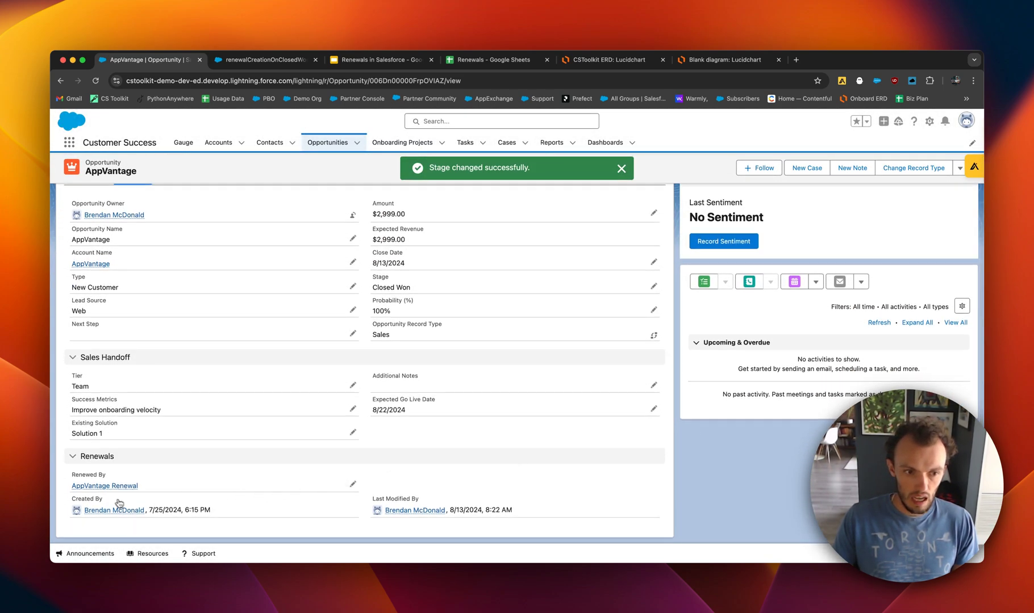
{"action": "mouse_move", "coordinate": [96, 488]}
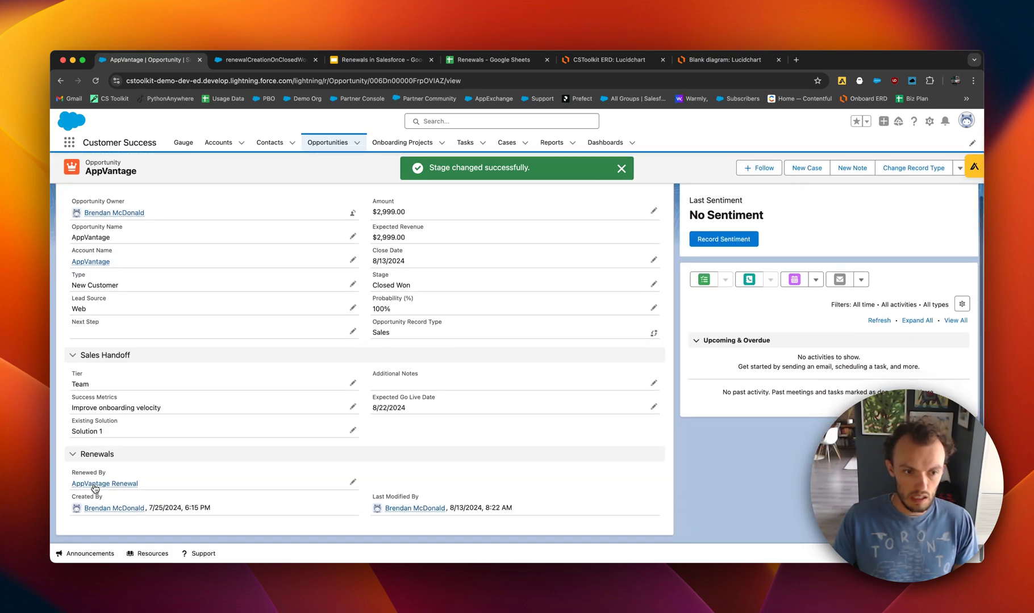
{"action": "left_click", "coordinate": [96, 486]}
Review the AppVantage Renewal details, noting the blank Account Name, Type and Amount fields.
{"action": "left_click", "coordinate": [133, 282]}
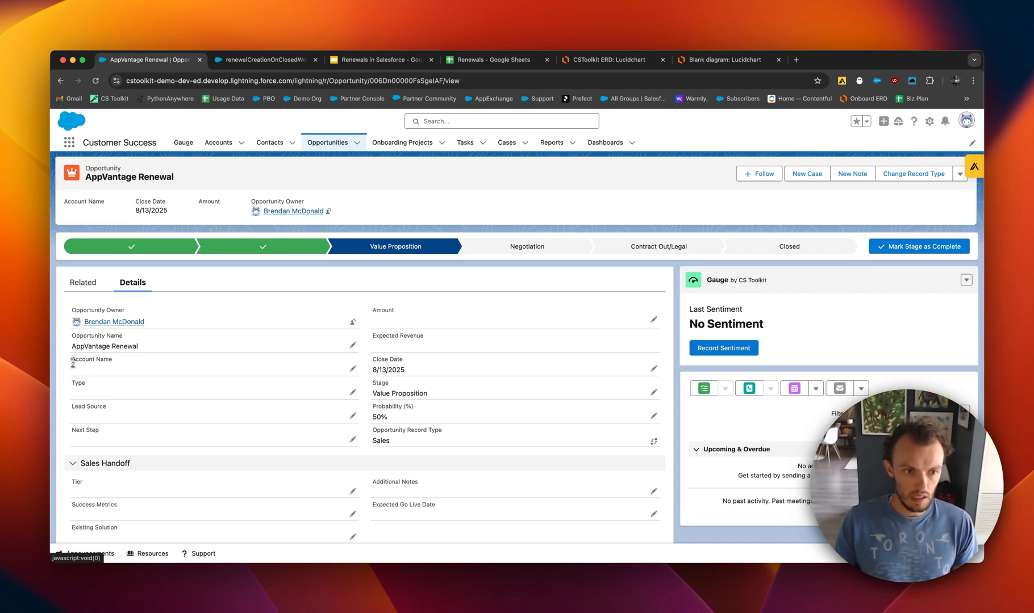
{"action": "left_click_drag", "start_coordinate": [73, 361], "coordinate": [130, 370]}
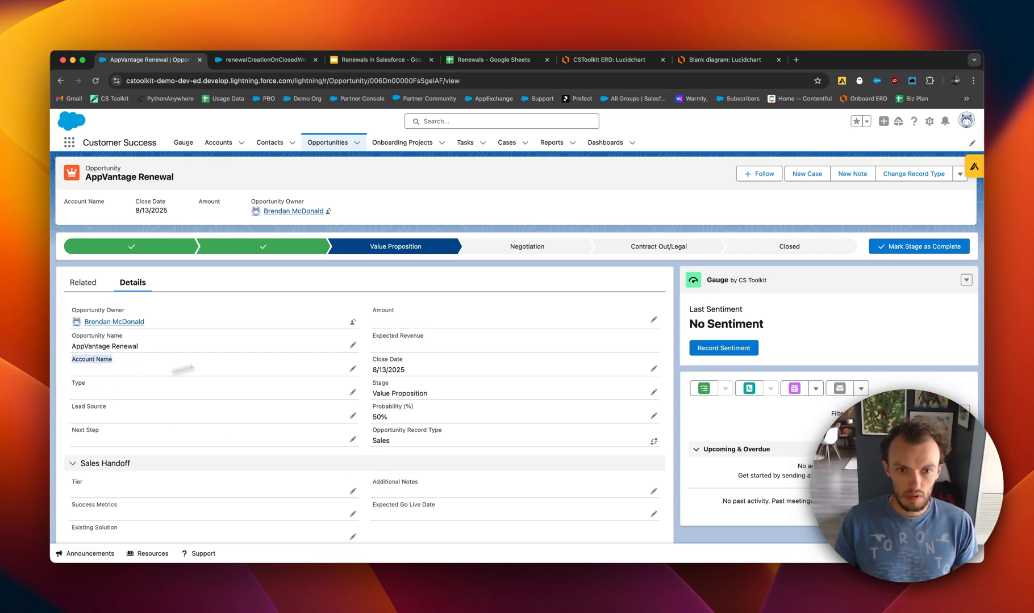
{"action": "scroll", "coordinate": [436, 341], "scroll_direction": "down", "scroll_amount": 3}
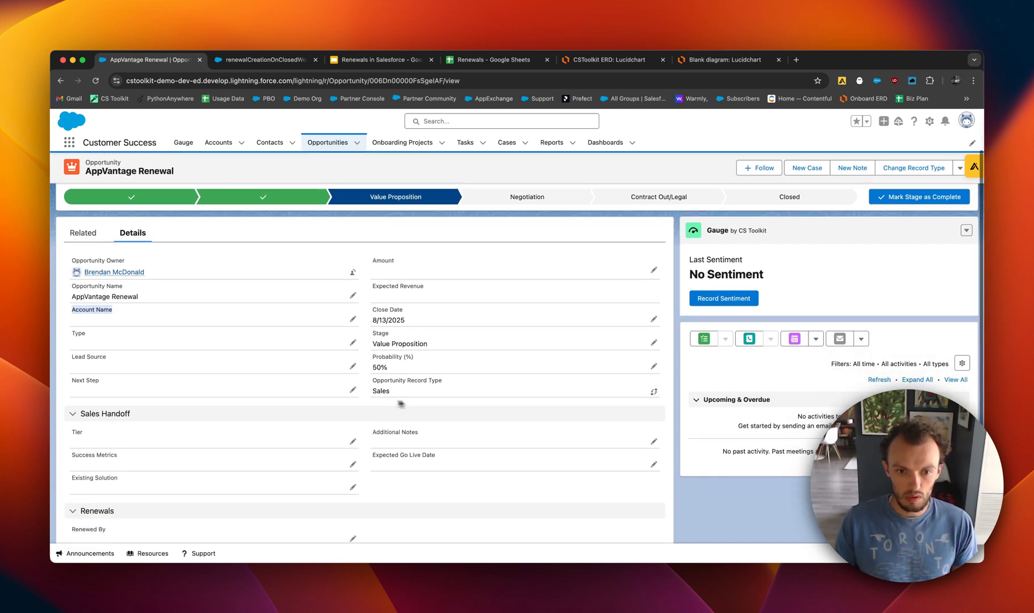
{"action": "scroll", "coordinate": [474, 403], "scroll_direction": "up", "scroll_amount": 3}
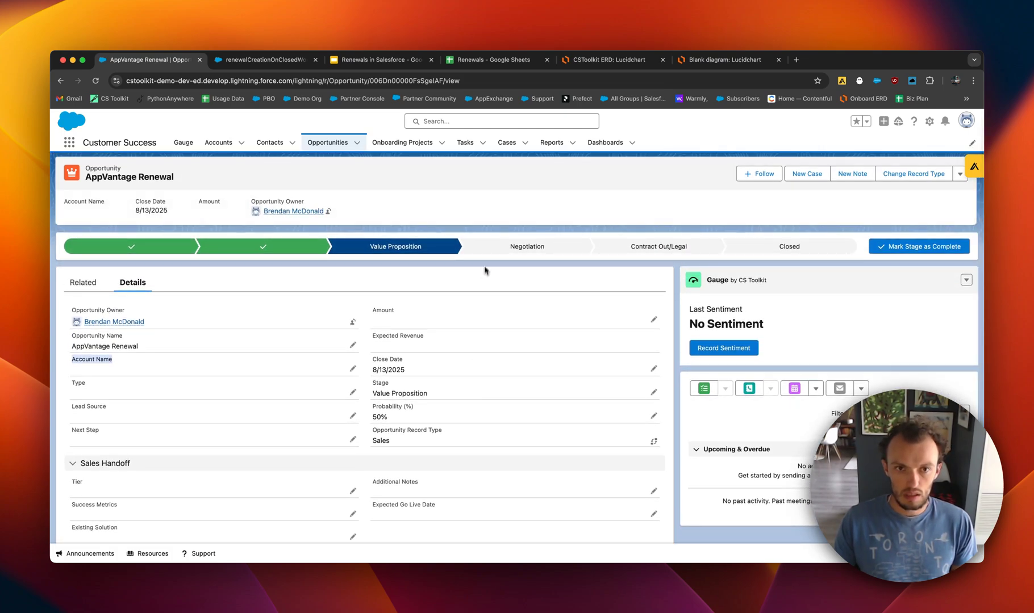
{"action": "scroll", "coordinate": [417, 208], "scroll_direction": "down", "scroll_amount": 3}
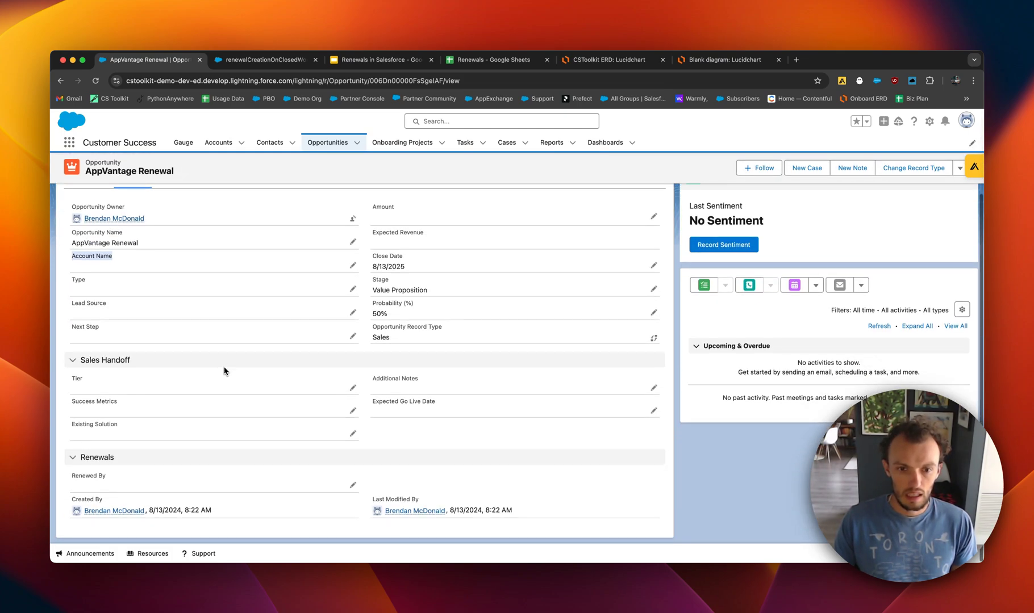
{"action": "scroll", "coordinate": [225, 372], "scroll_direction": "up", "scroll_amount": 3}
Edit the flow's createRenewalOpportunity step and add a RecordTypeId field assignment.
{"action": "left_click", "coordinate": [275, 61]}
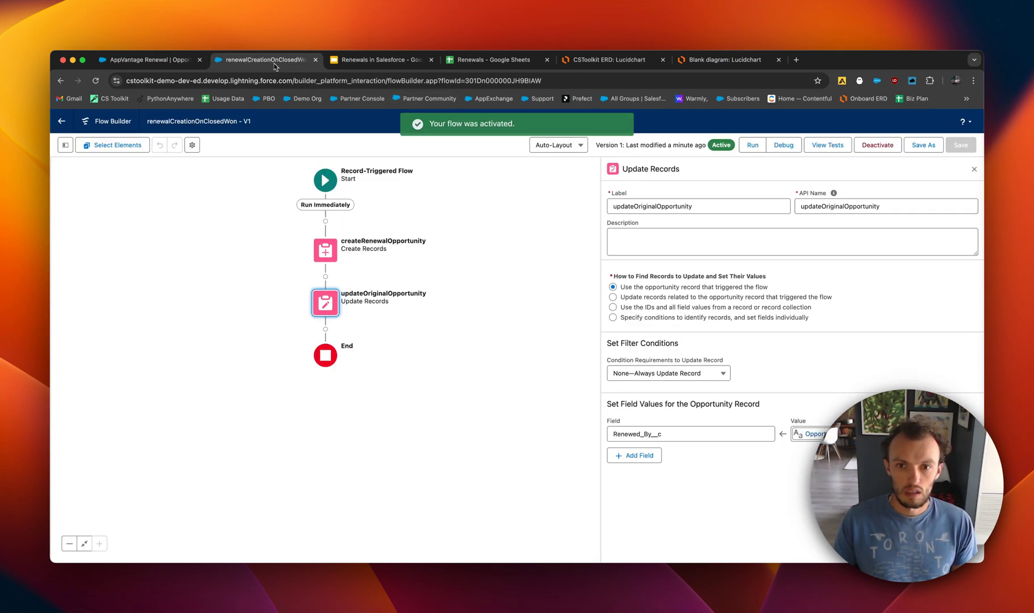
{"action": "left_click", "coordinate": [327, 253]}
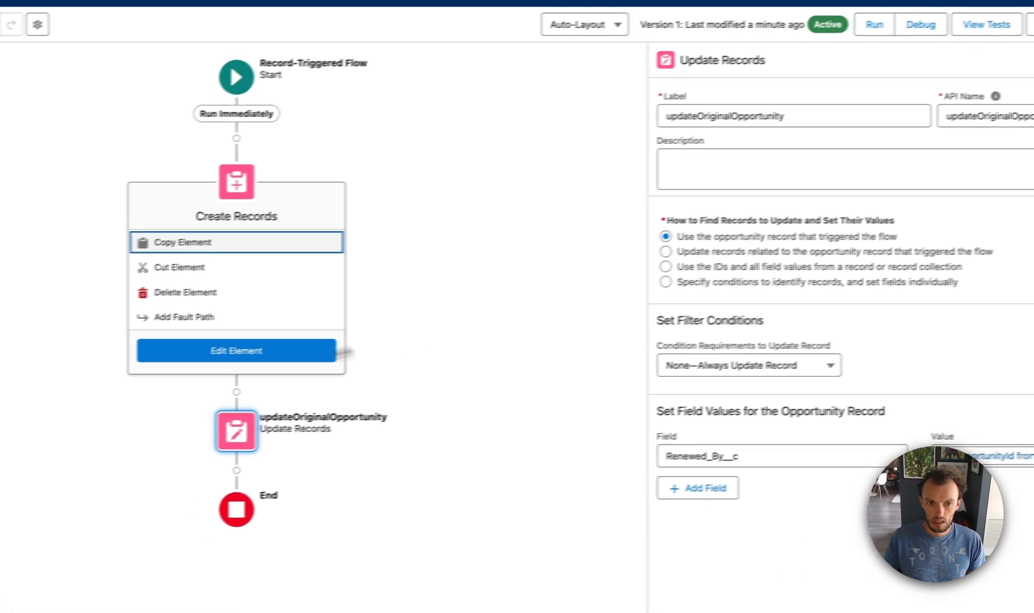
{"action": "left_click", "coordinate": [241, 354]}
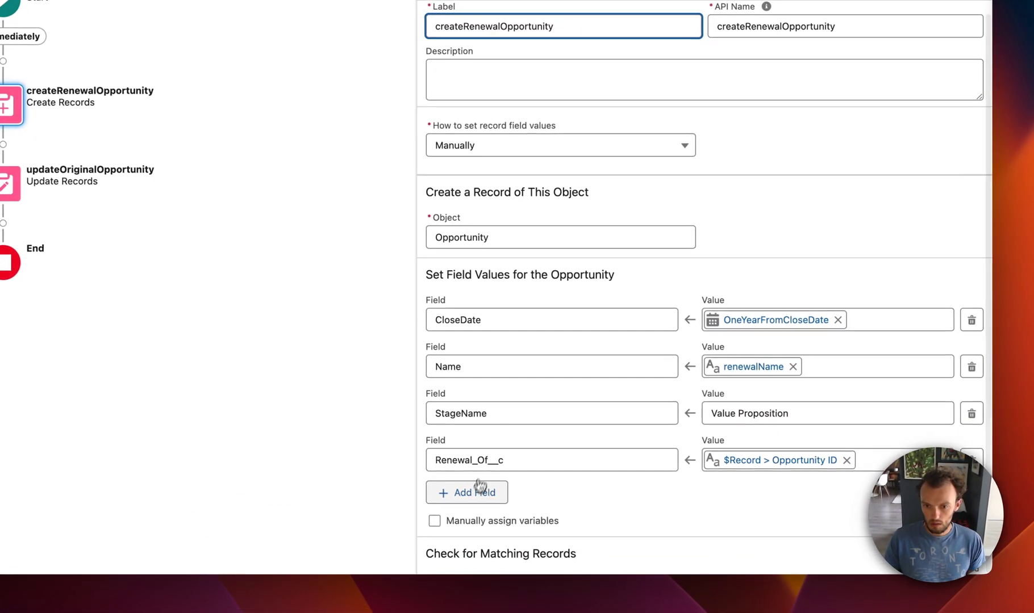
{"action": "left_click", "coordinate": [478, 491]}
{"action": "scroll", "coordinate": [492, 392], "scroll_direction": "down", "scroll_amount": 2}
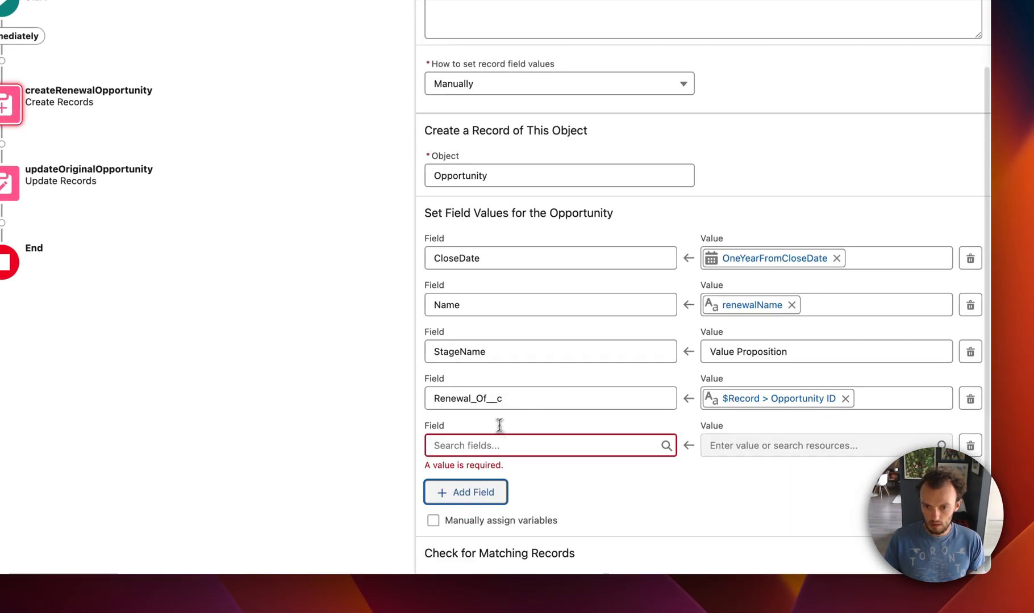
{"action": "left_click", "coordinate": [496, 444]}
{"action": "type", "text": "rec"}
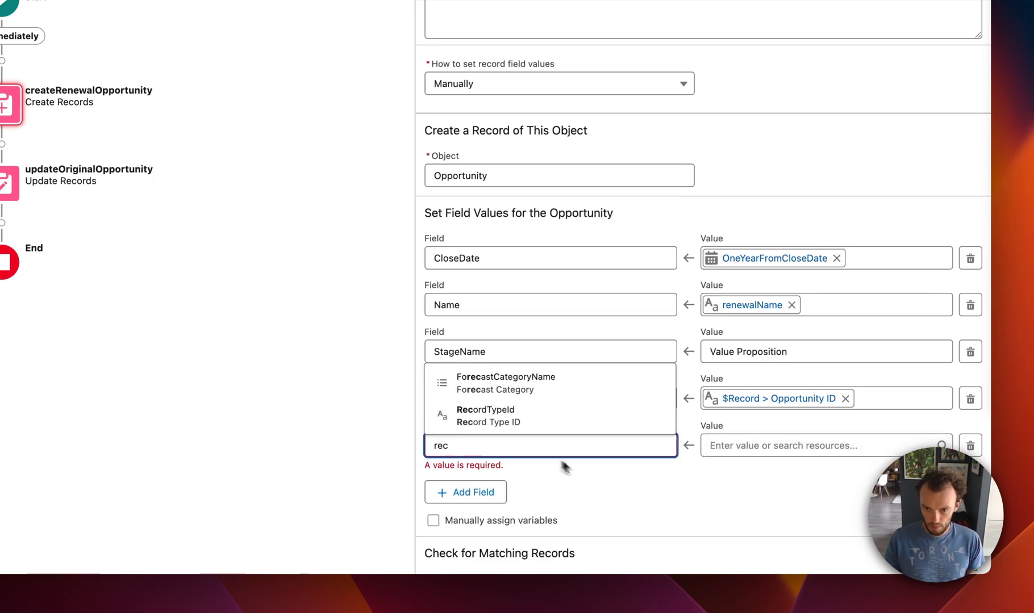
{"action": "left_click", "coordinate": [538, 418]}
Add a Type field assignment set to Existing Customer - Replacement.
{"action": "left_click", "coordinate": [485, 493]}
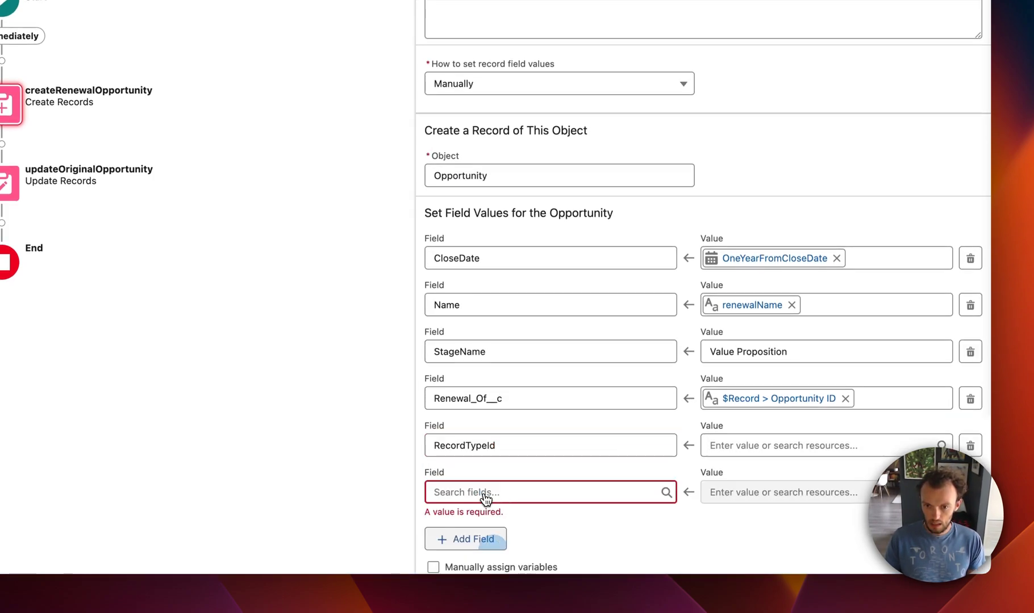
{"action": "scroll", "coordinate": [517, 377], "scroll_direction": "down", "scroll_amount": 2}
{"action": "left_click", "coordinate": [502, 443]}
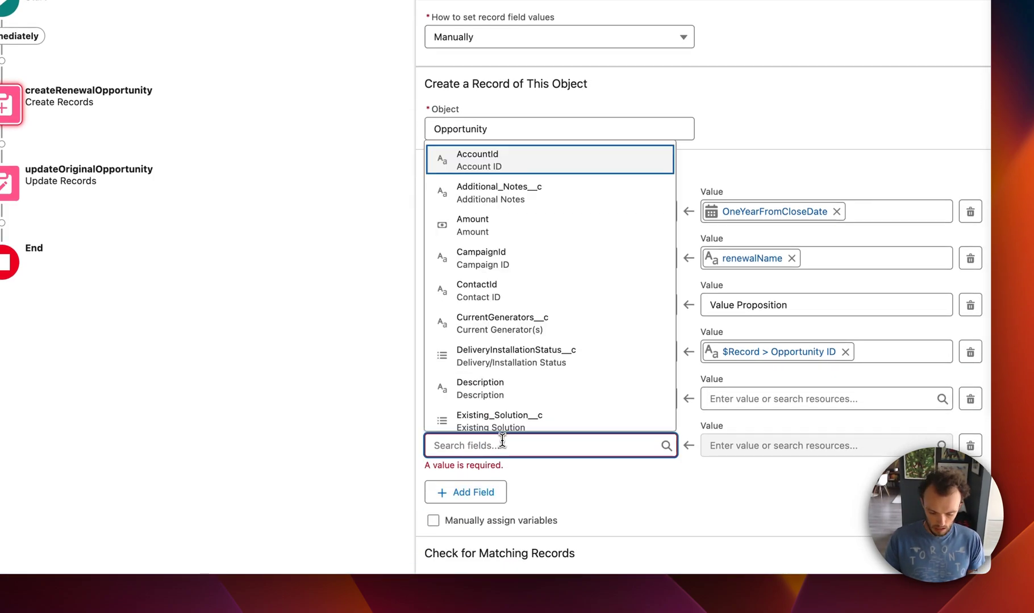
{"action": "type", "text": "ty"}
{"action": "left_click", "coordinate": [493, 415]}
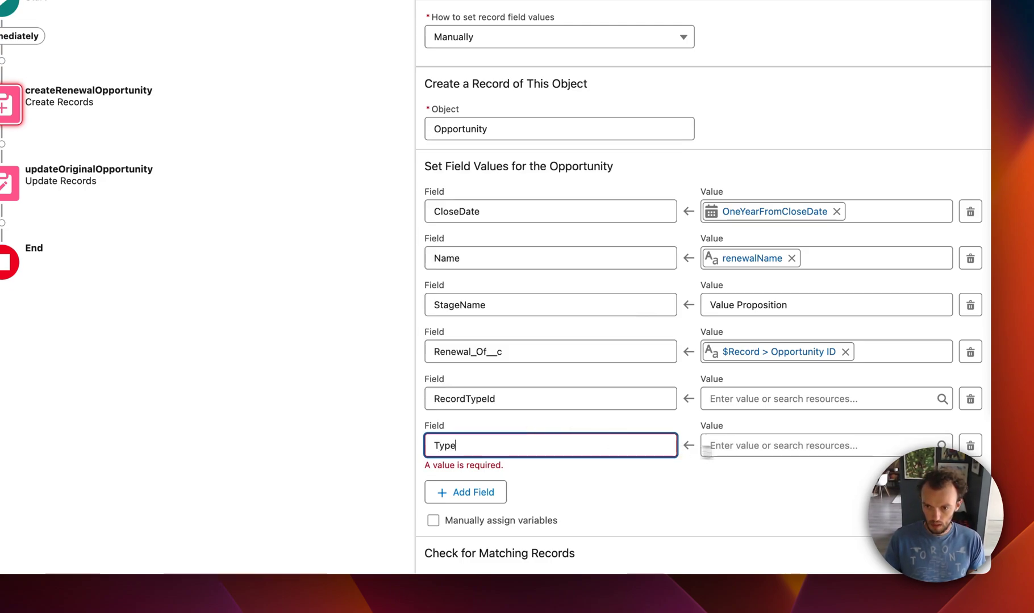
{"action": "left_click", "coordinate": [768, 449]}
{"action": "scroll", "coordinate": [785, 305], "scroll_direction": "down", "scroll_amount": 1}
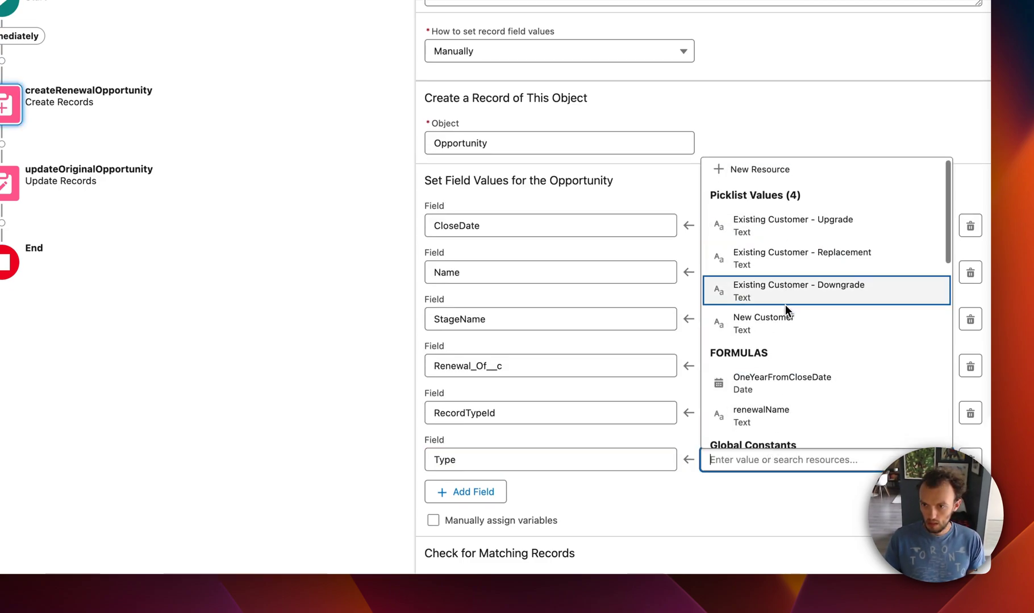
{"action": "scroll", "coordinate": [799, 288], "scroll_direction": "down", "scroll_amount": 1}
{"action": "scroll", "coordinate": [801, 289], "scroll_direction": "up", "scroll_amount": 2}
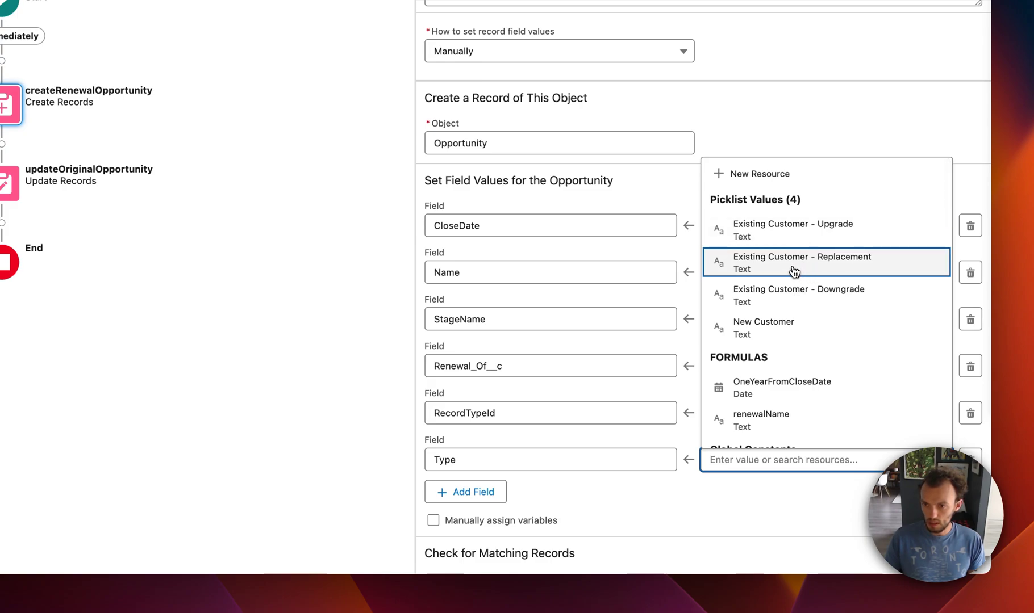
{"action": "left_click", "coordinate": [793, 272]}
Add an Amount field assignment set to {!$Record.Amount}.
{"action": "left_click", "coordinate": [483, 497]}
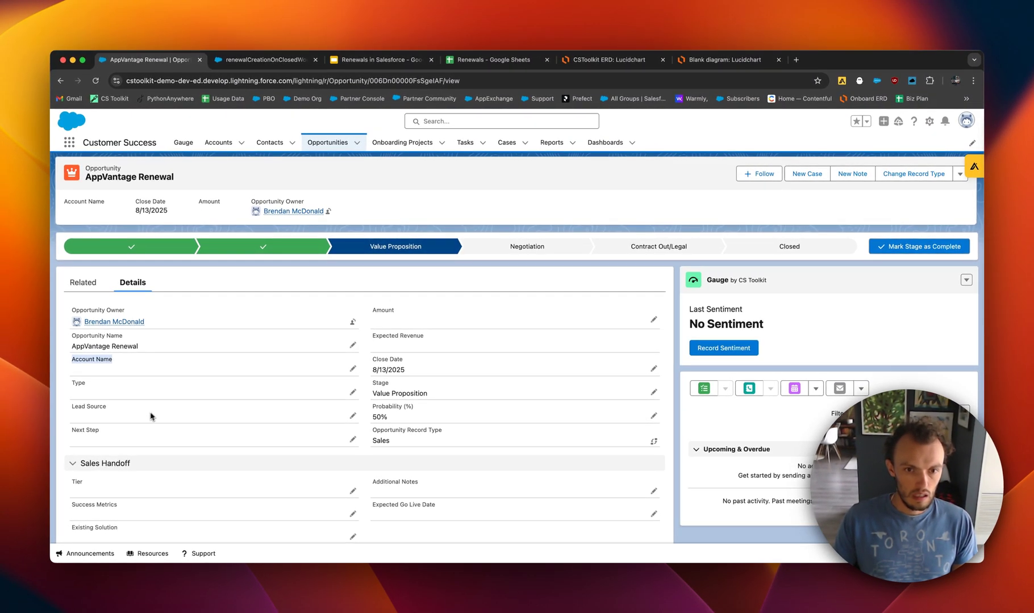
{"action": "left_click", "coordinate": [250, 61]}
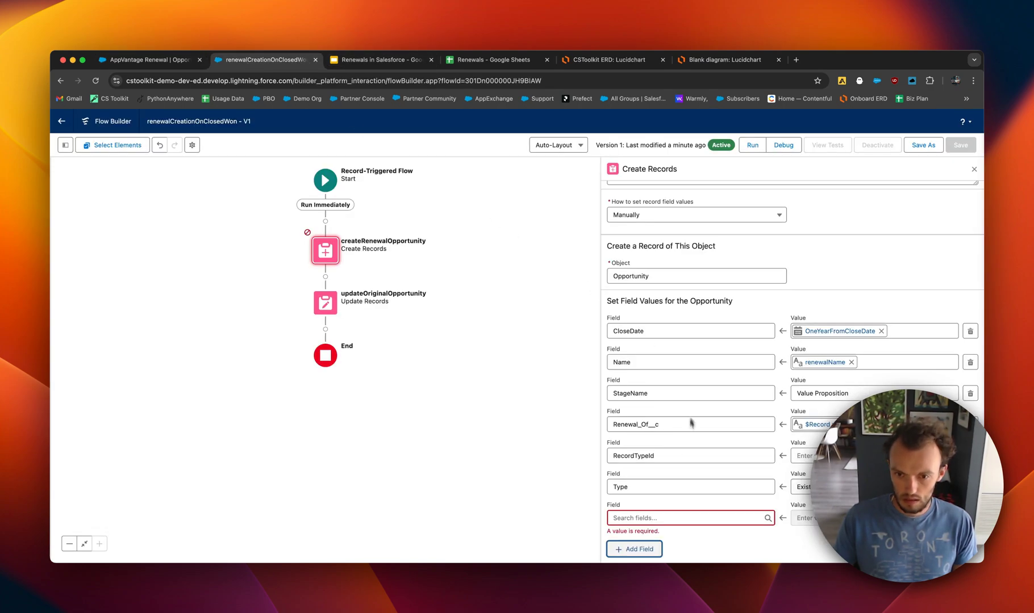
{"action": "left_click", "coordinate": [687, 518]}
{"action": "left_click", "coordinate": [658, 377]}
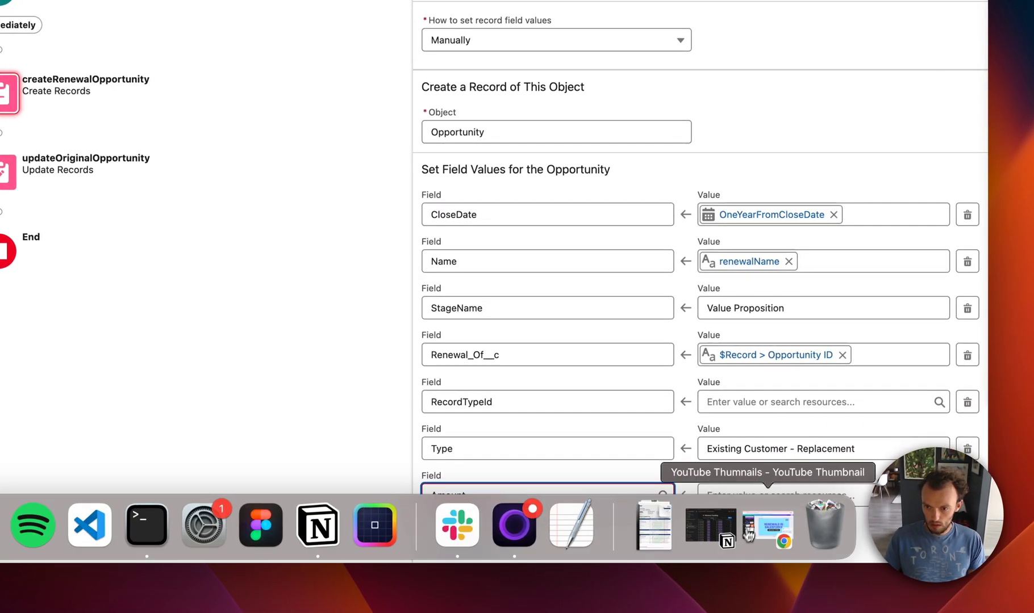
{"action": "scroll", "coordinate": [765, 410], "scroll_direction": "down", "scroll_amount": 2}
{"action": "left_click", "coordinate": [752, 435]}
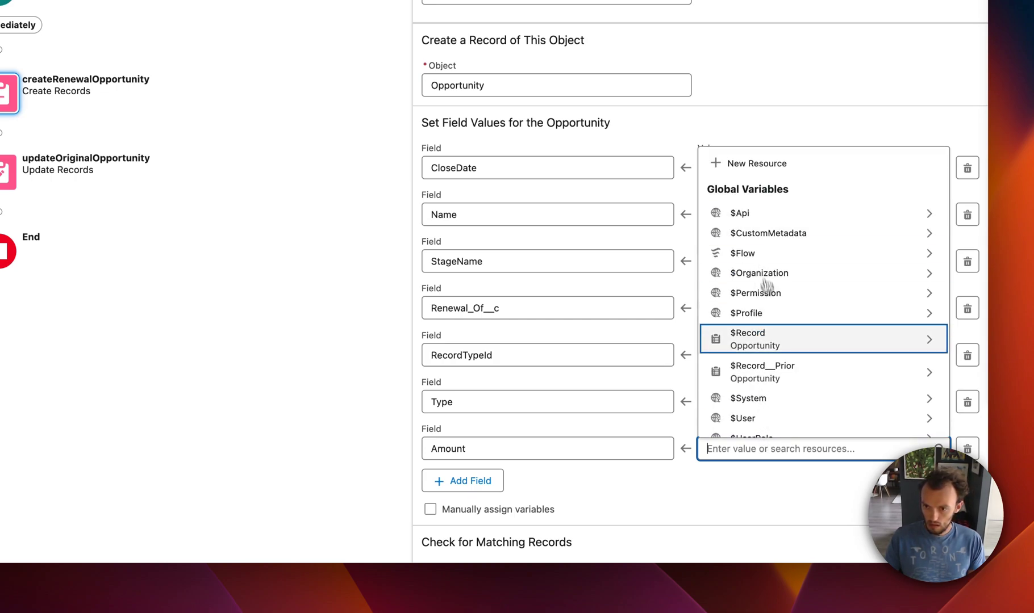
{"action": "scroll", "coordinate": [778, 330], "scroll_direction": "down", "scroll_amount": 1}
{"action": "left_click", "coordinate": [779, 330]}
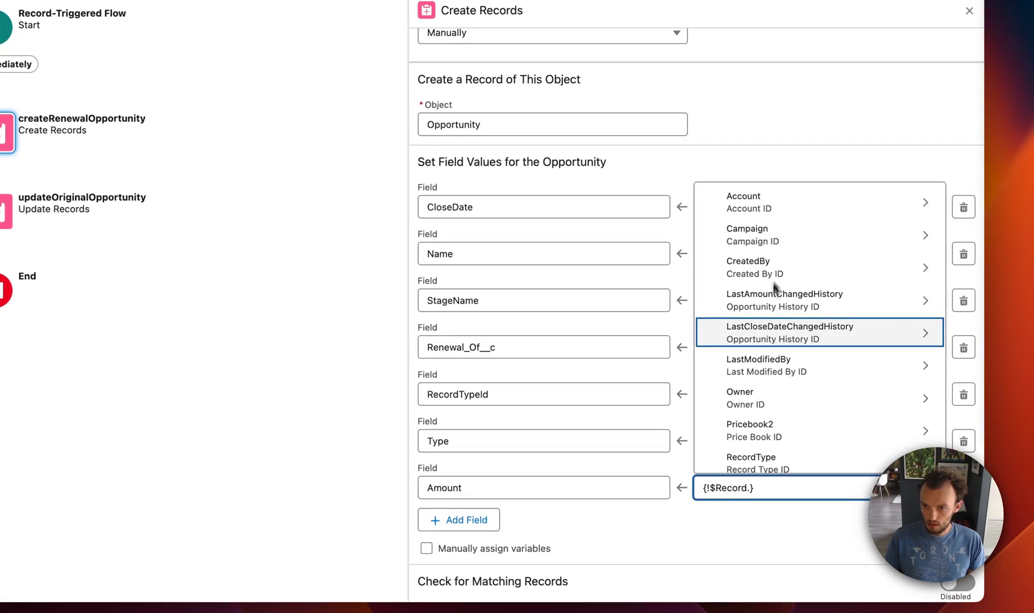
{"action": "type", "text": "Amount"}
{"action": "left_click", "coordinate": [743, 426]}
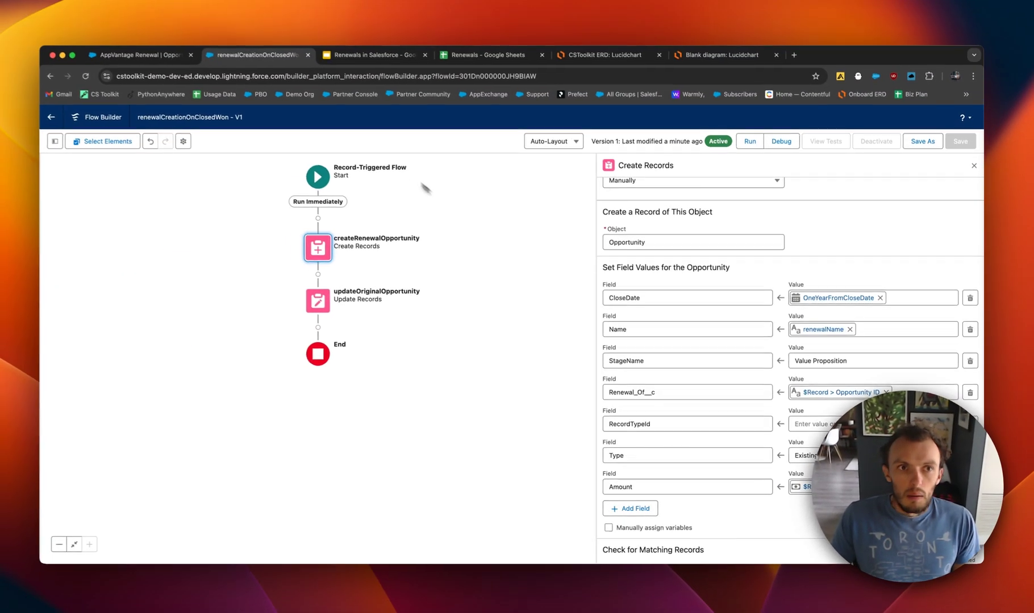
Return to the AppVantage Renewal record and examine its Opportunity Record Type field.
{"action": "key", "text": "ctrl+shift+Tab"}
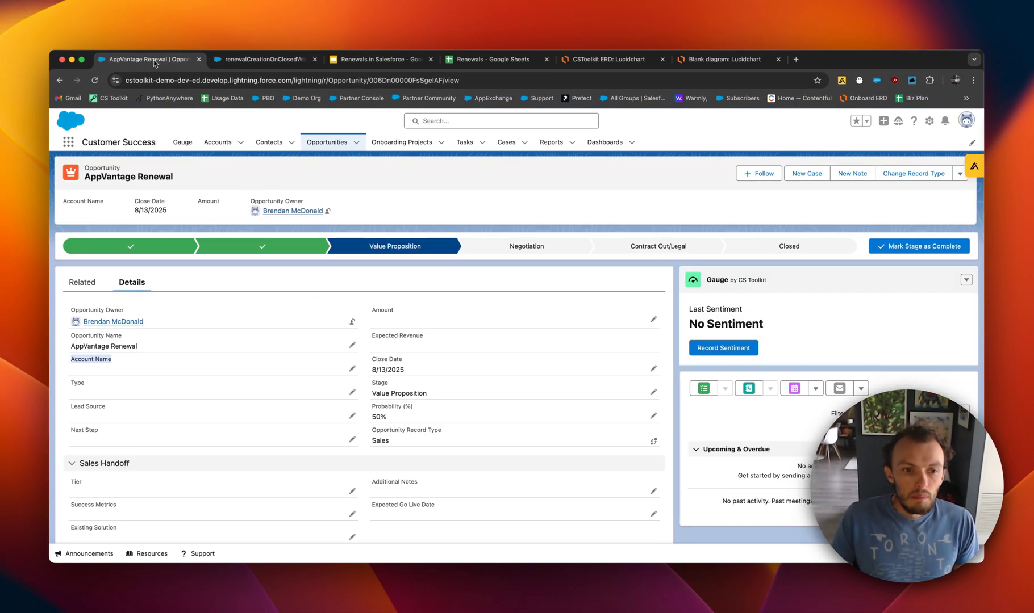
{"action": "scroll", "coordinate": [375, 409], "scroll_direction": "down", "scroll_amount": 3}
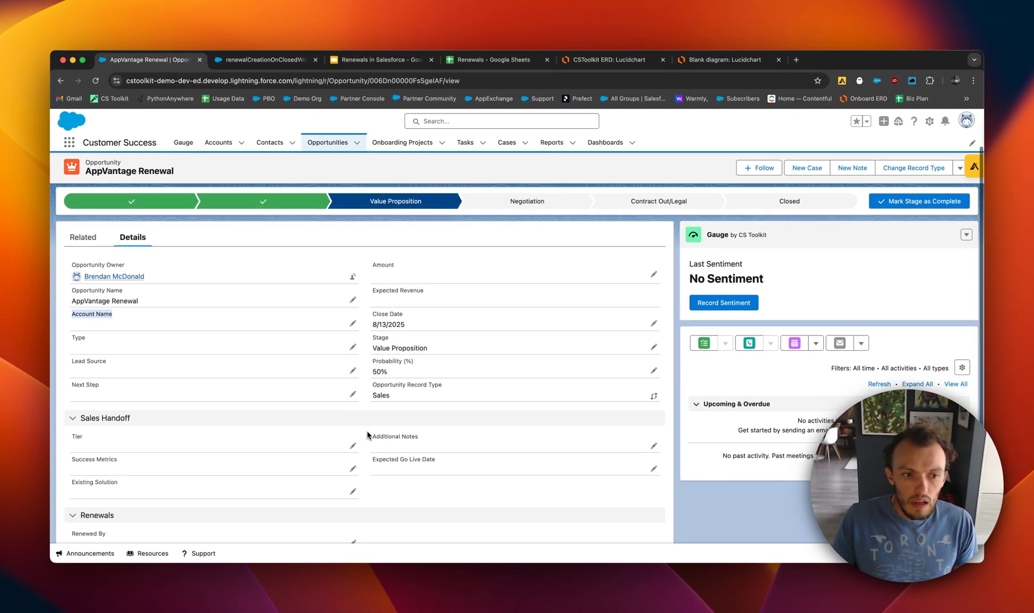
{"action": "scroll", "coordinate": [367, 435], "scroll_direction": "down", "scroll_amount": 1}
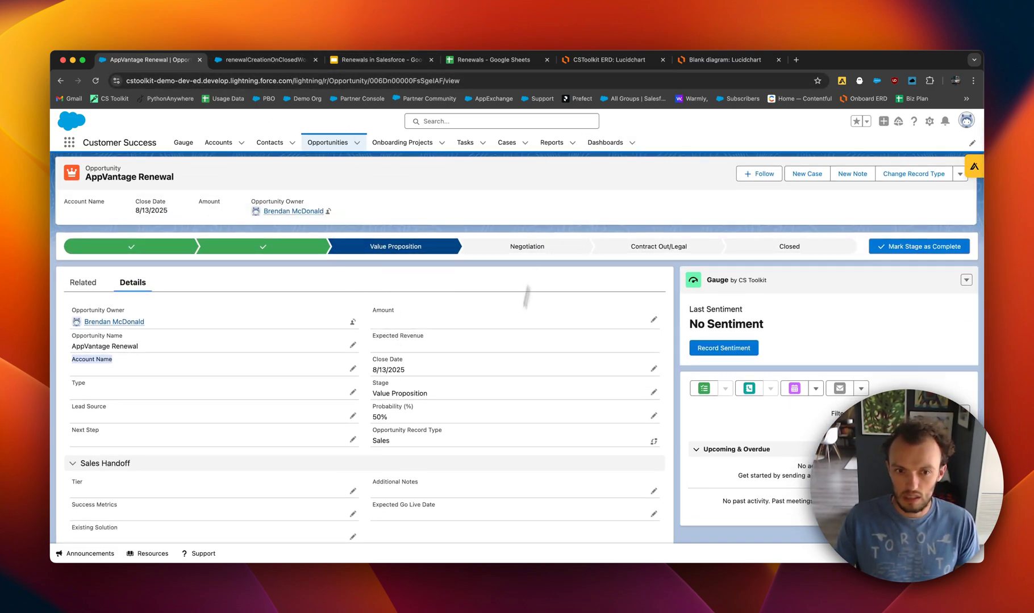
{"action": "left_click_drag", "start_coordinate": [446, 433], "coordinate": [397, 432]}
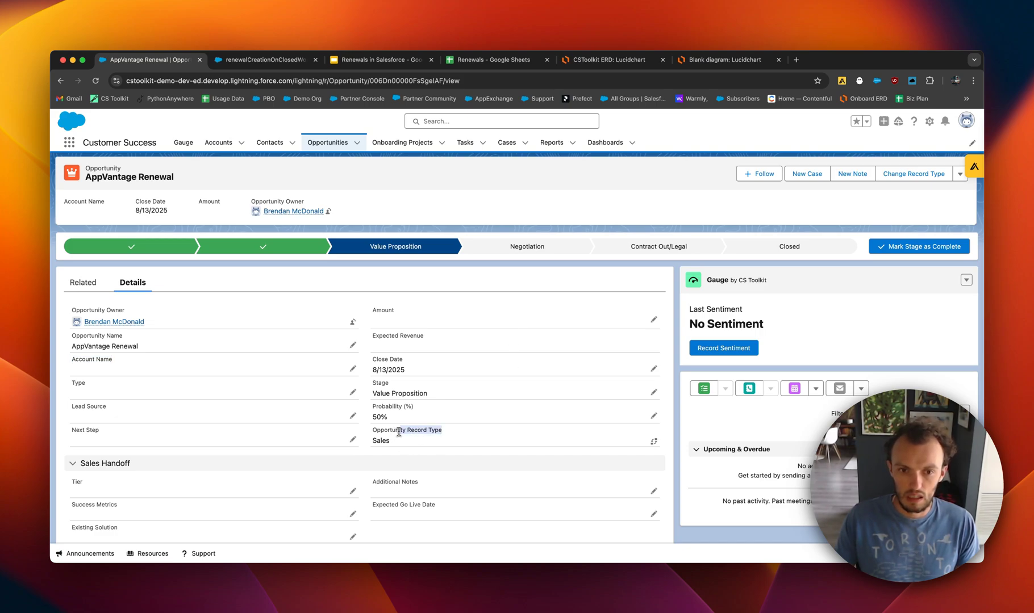
In Setup's Object Manager, open Opportunity's Renewal record type and select its ID in the URL.
{"action": "left_click", "coordinate": [929, 121]}
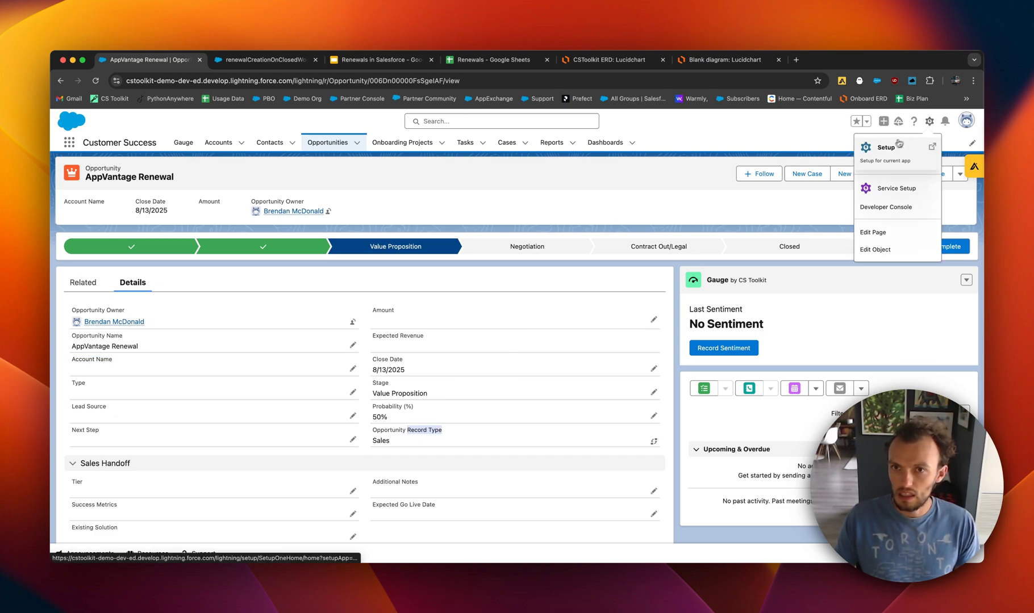
{"action": "left_click", "coordinate": [886, 143]}
{"action": "left_click", "coordinate": [173, 144]}
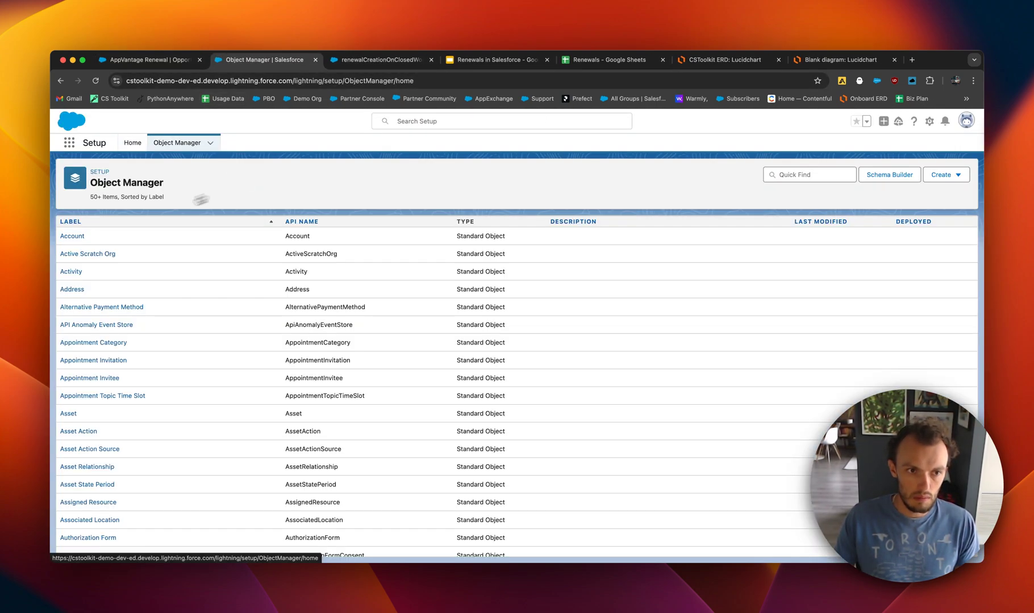
{"action": "left_click", "coordinate": [805, 175]}
{"action": "type", "text": "opp"}
{"action": "left_click", "coordinate": [73, 236]}
{"action": "left_click", "coordinate": [104, 241]}
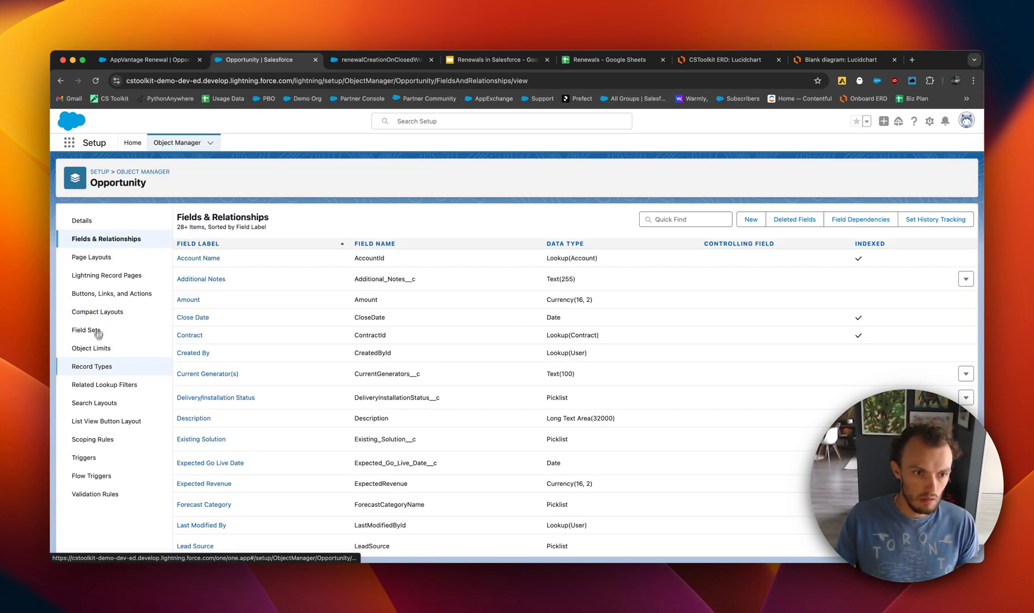
{"action": "left_click", "coordinate": [94, 368]}
{"action": "left_click", "coordinate": [187, 262]}
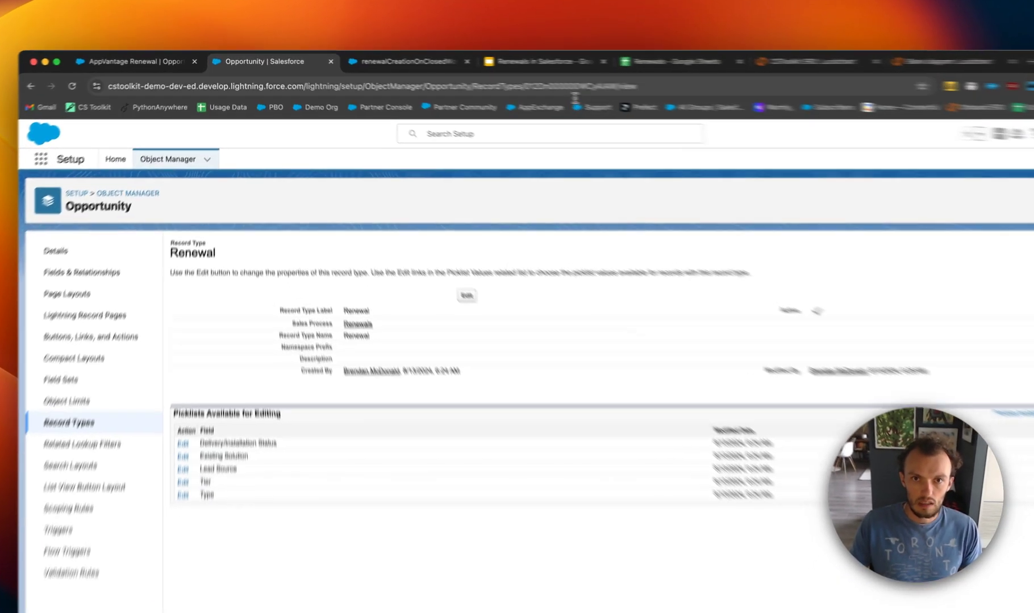
{"action": "left_click", "coordinate": [575, 98]}
{"action": "double_click", "coordinate": [575, 98]}
{"action": "key", "text": "ctrl+c"}
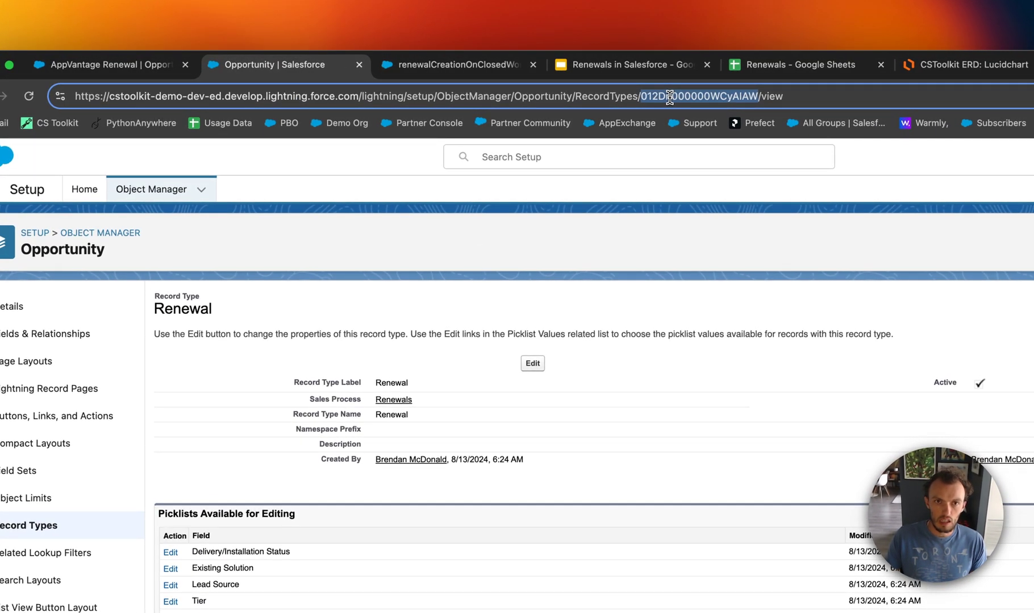
Paste the Renewal record type ID as the flow's RecordTypeId value.
{"action": "left_click", "coordinate": [114, 64]}
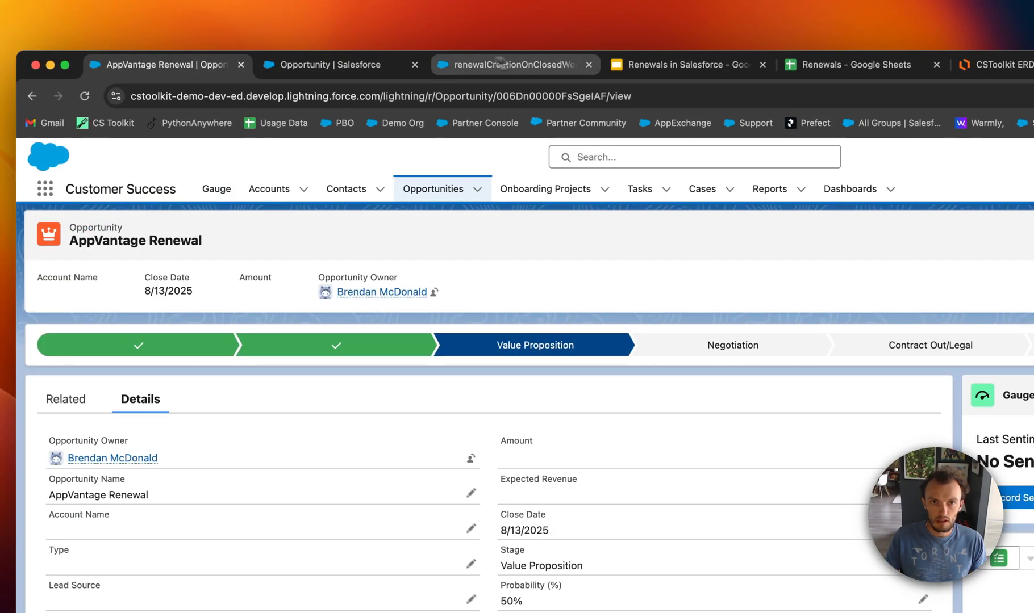
{"action": "left_click", "coordinate": [500, 65]}
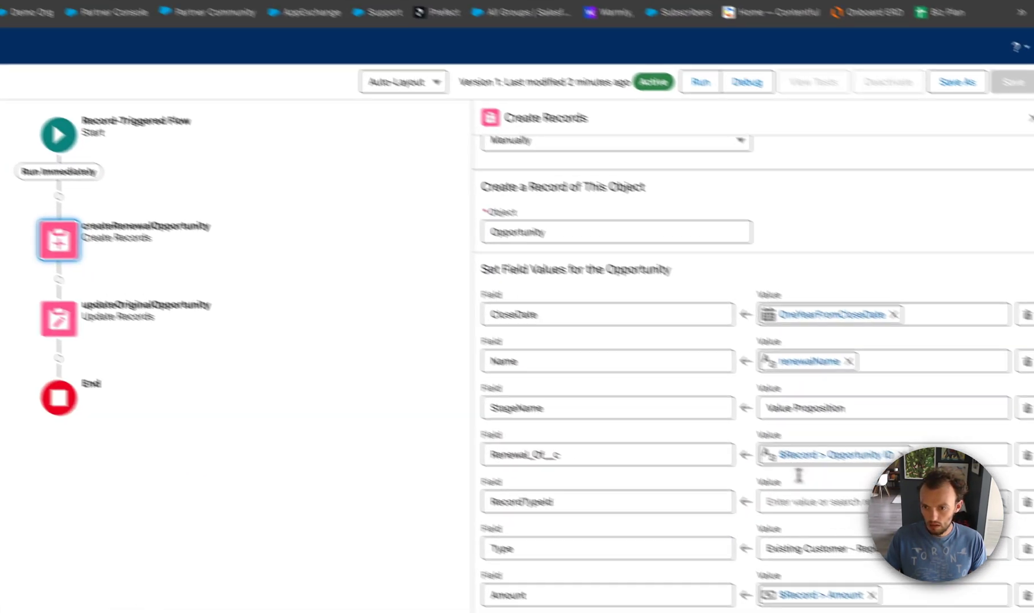
{"action": "left_click", "coordinate": [819, 472]}
{"action": "key", "text": "ctrl+v"}
Save the flow as a new version 2 and activate it.
{"action": "left_click", "coordinate": [812, 259]}
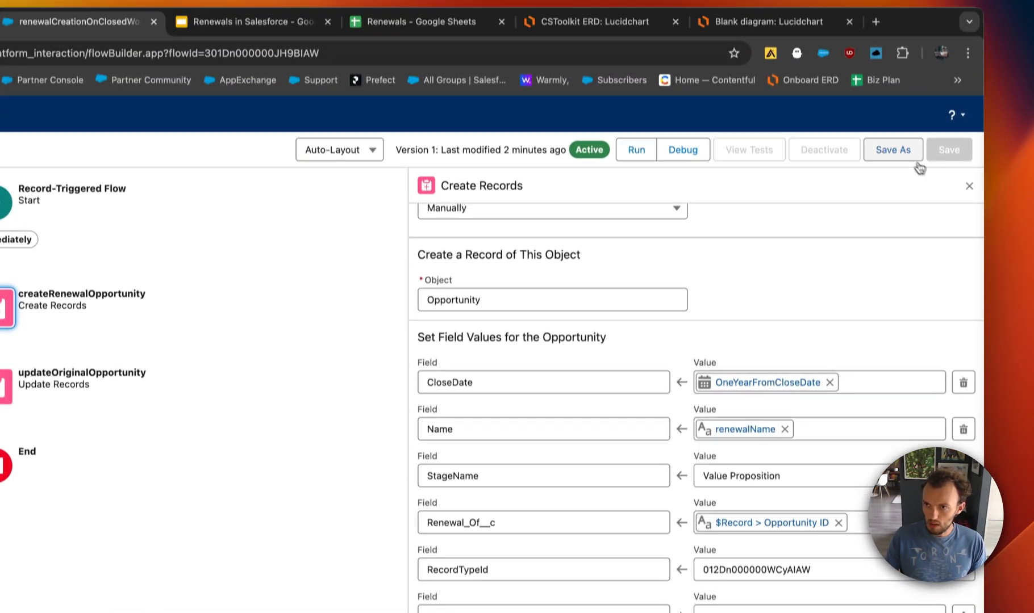
{"action": "left_click", "coordinate": [908, 153]}
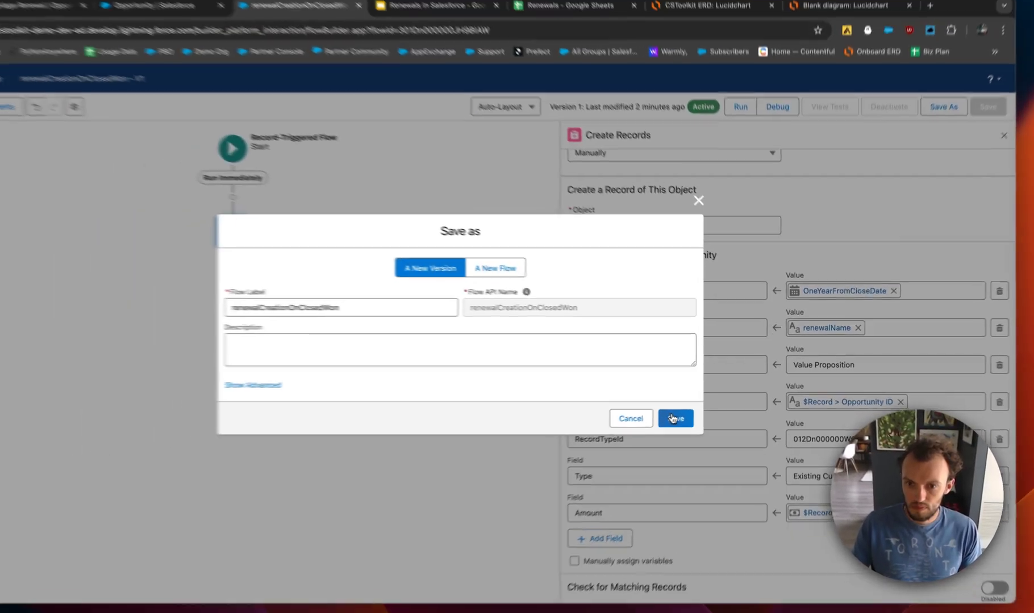
{"action": "left_click", "coordinate": [676, 417]}
{"action": "left_click", "coordinate": [878, 141]}
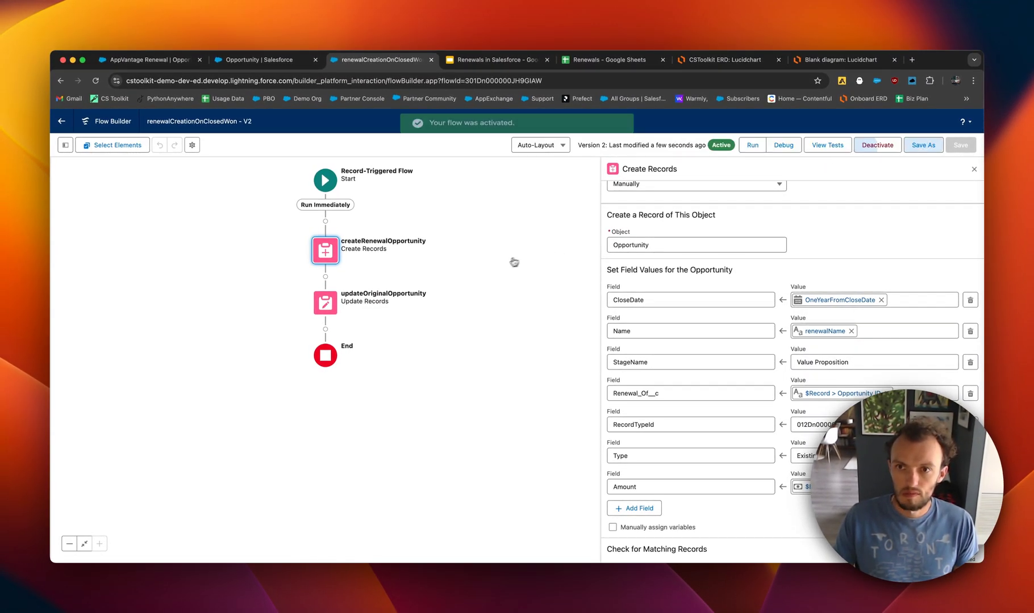
Delete the old AppVantage Renewal opportunity and select AppVantage's Contract Out/Legal stage.
{"action": "key", "text": "super+1"}
{"action": "left_click", "coordinate": [960, 174]}
{"action": "left_click", "coordinate": [932, 224]}
{"action": "left_click", "coordinate": [646, 356]}
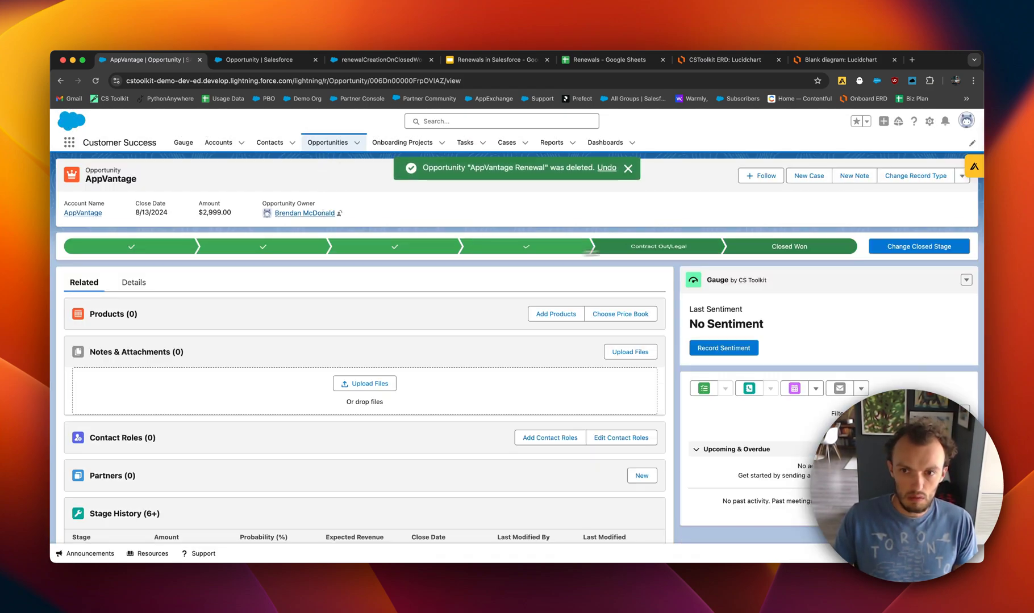
{"action": "left_click", "coordinate": [658, 246]}
Move AppVantage back to Contract Out/Legal, then close it as Closed Won.
{"action": "left_click", "coordinate": [919, 246]}
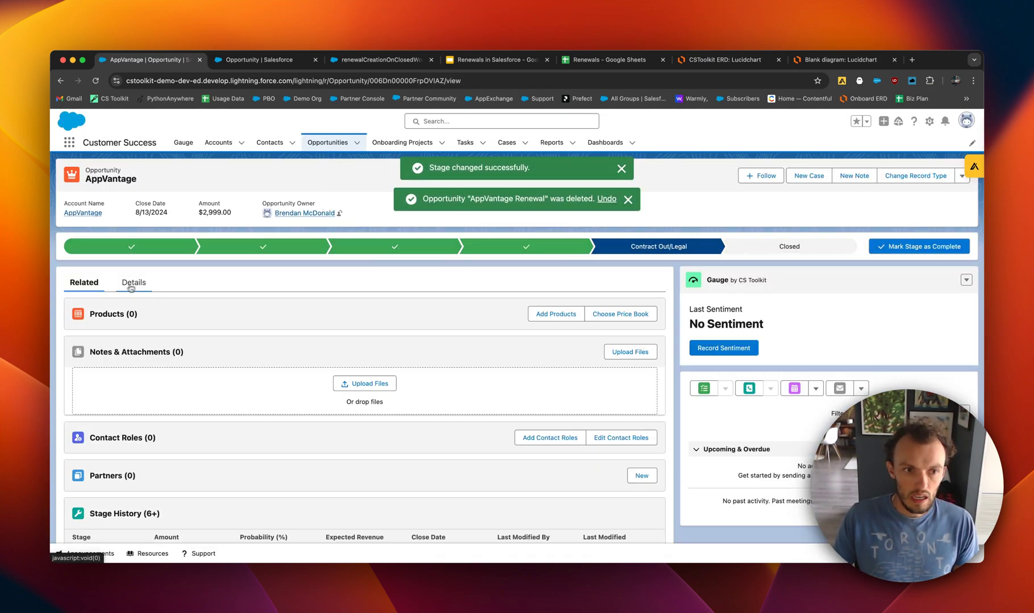
{"action": "left_click", "coordinate": [133, 282]}
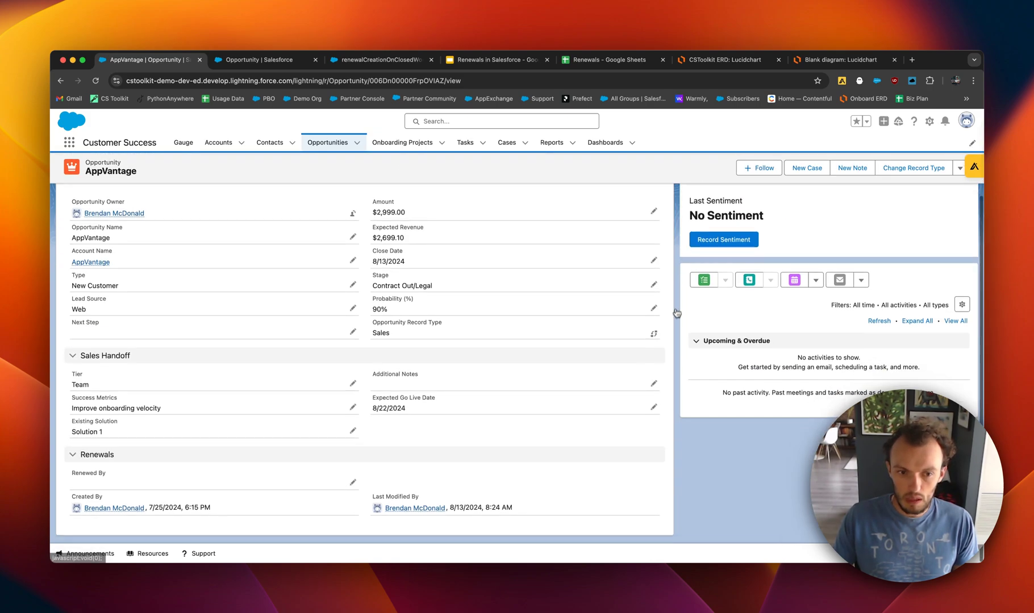
{"action": "left_click", "coordinate": [826, 255]}
{"action": "left_click", "coordinate": [915, 247]}
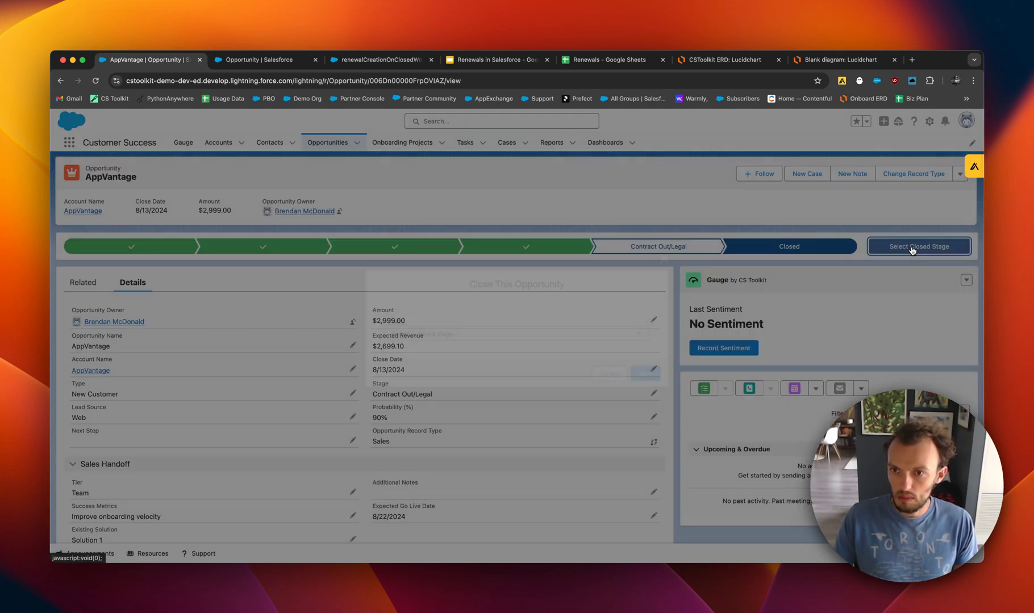
{"action": "left_click", "coordinate": [623, 333]}
{"action": "left_click", "coordinate": [577, 343]}
{"action": "left_click", "coordinate": [649, 375]}
Check the new AppVantage Renewal's details: Renewal record type, $2,999 amount, blank Account Name.
{"action": "scroll", "coordinate": [453, 331], "scroll_direction": "down", "scroll_amount": 5}
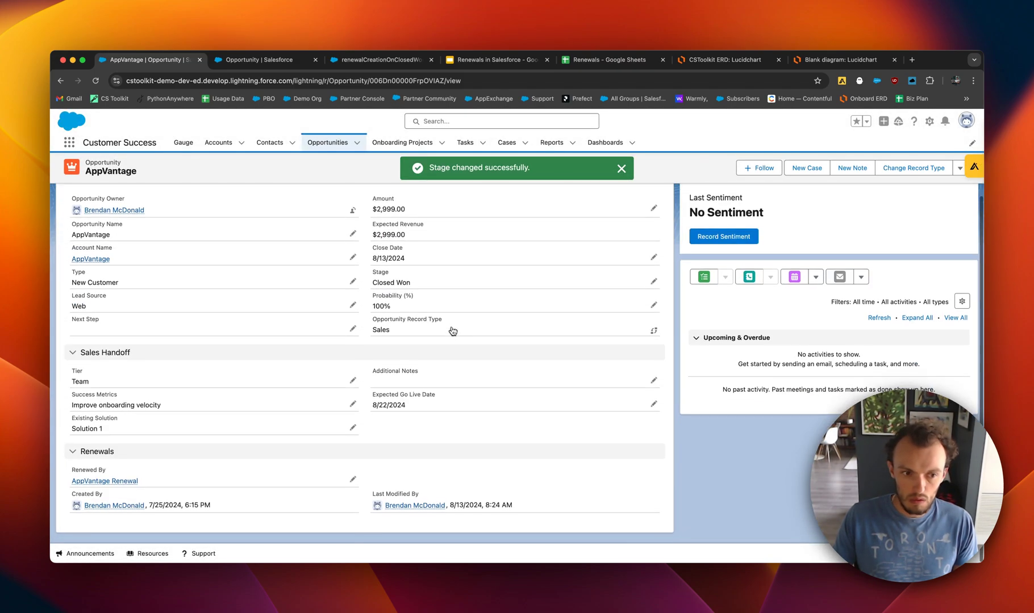
{"action": "left_click", "coordinate": [114, 490]}
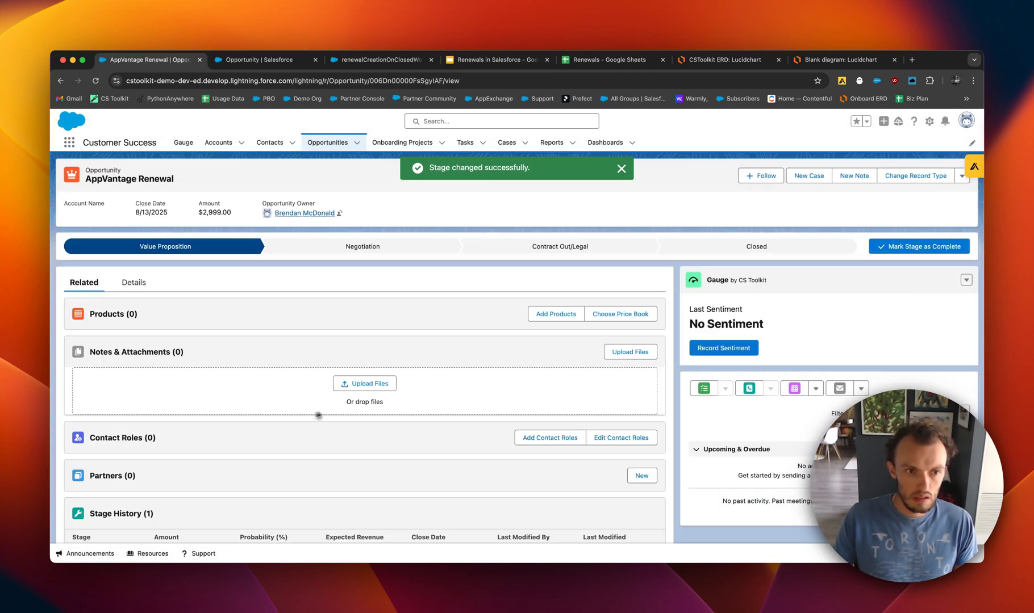
{"action": "left_click", "coordinate": [132, 283]}
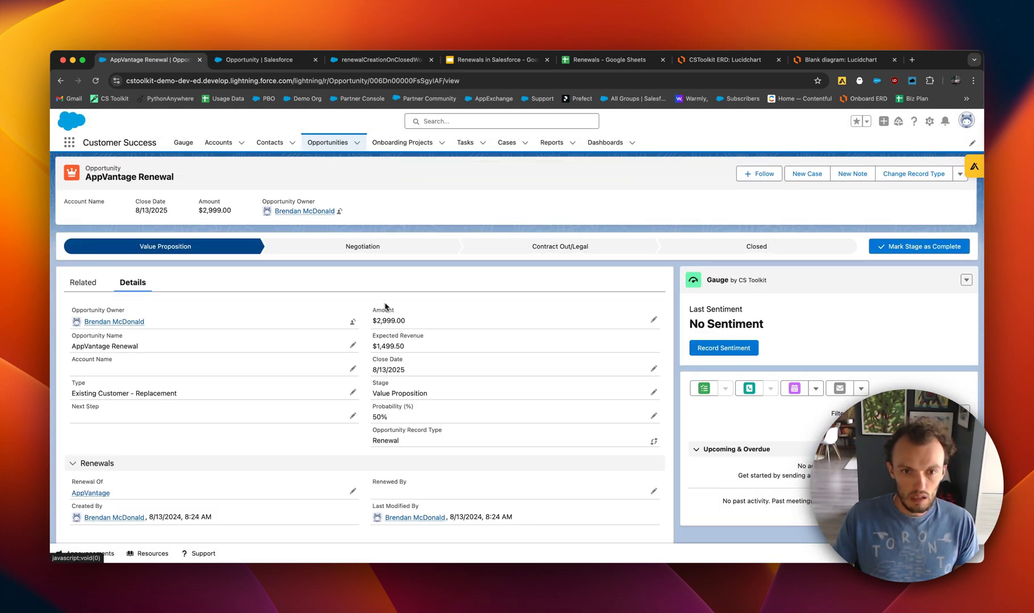
{"action": "scroll", "coordinate": [391, 307], "scroll_direction": "down", "scroll_amount": 1}
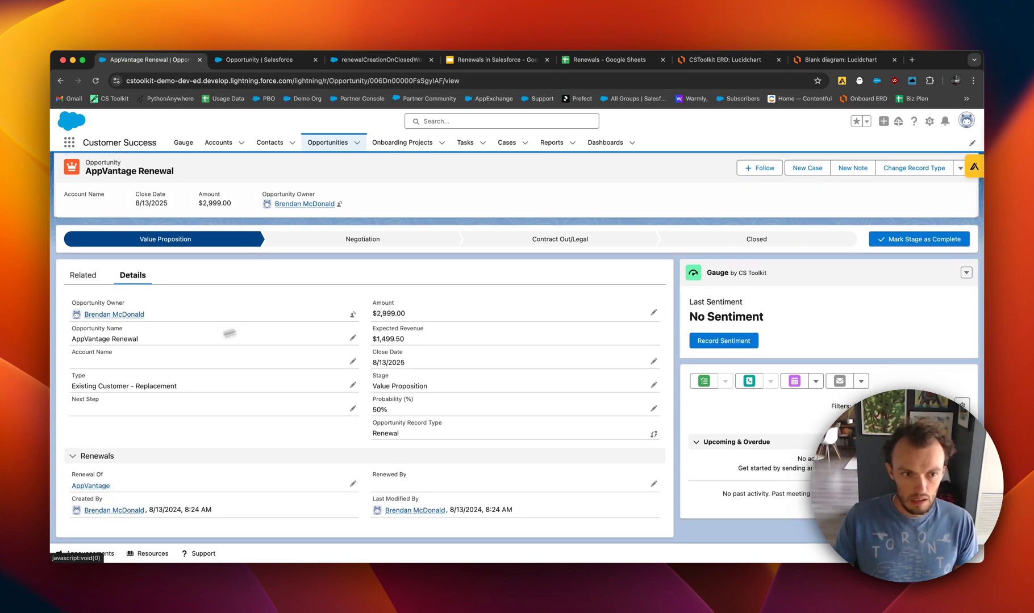
{"action": "mouse_move", "coordinate": [95, 489]}
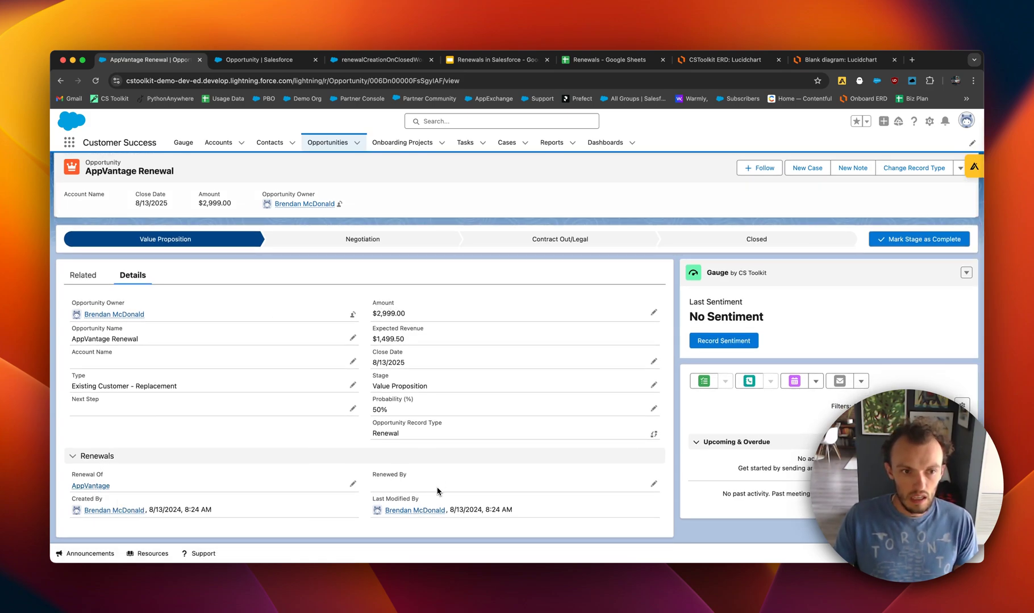
{"action": "triple_click", "coordinate": [80, 353]}
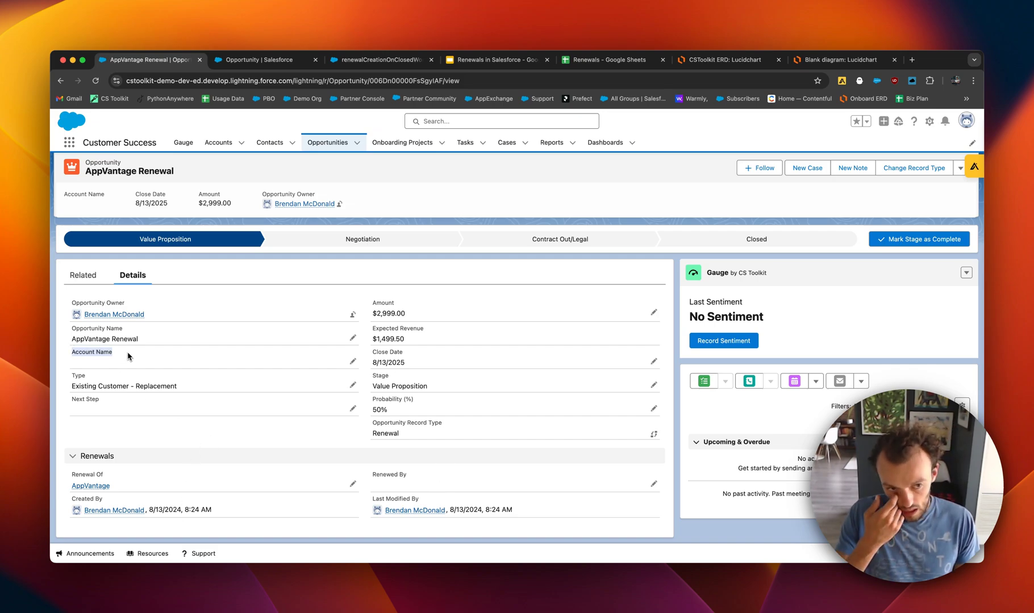
{"action": "left_click", "coordinate": [272, 58]}
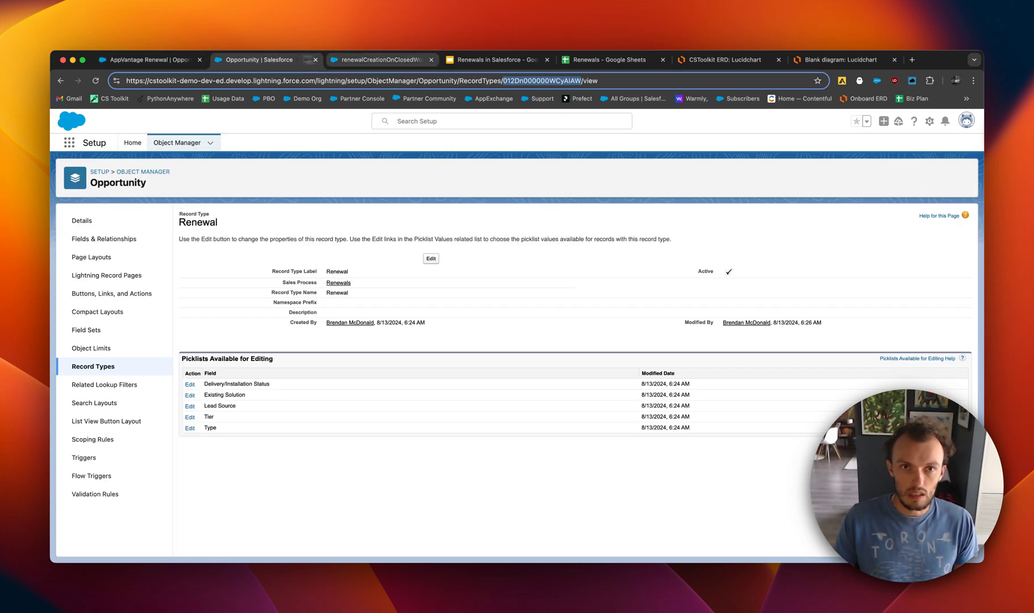
{"action": "left_click", "coordinate": [382, 59]}
Add an AccountId field to the Create Records step with value {!$Record.AccountId}.
{"action": "left_click", "coordinate": [645, 509]}
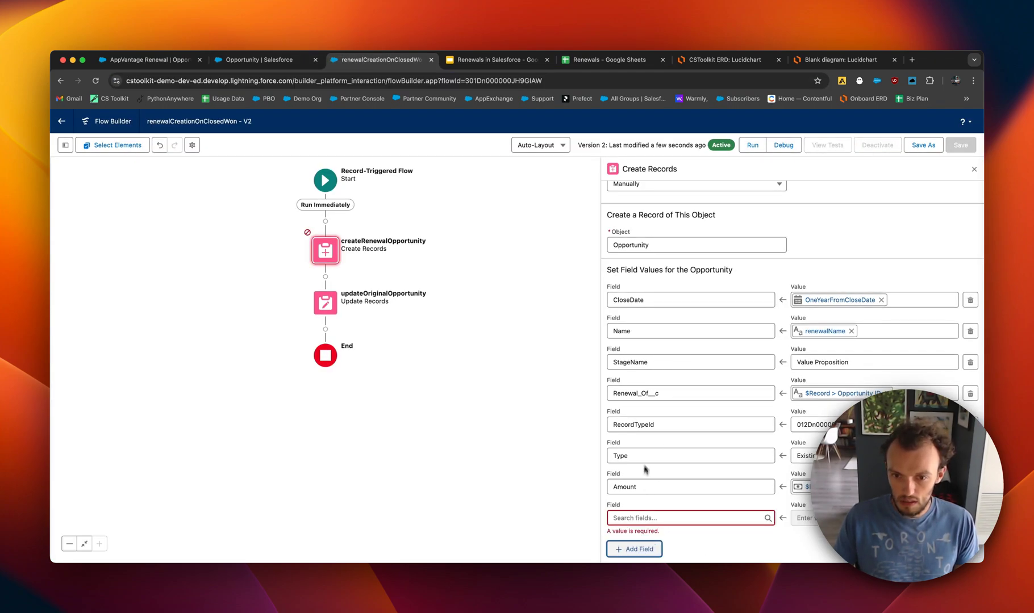
{"action": "scroll", "coordinate": [644, 500], "scroll_direction": "down", "scroll_amount": 1}
{"action": "left_click", "coordinate": [643, 478]}
{"action": "type", "text": "Acc"}
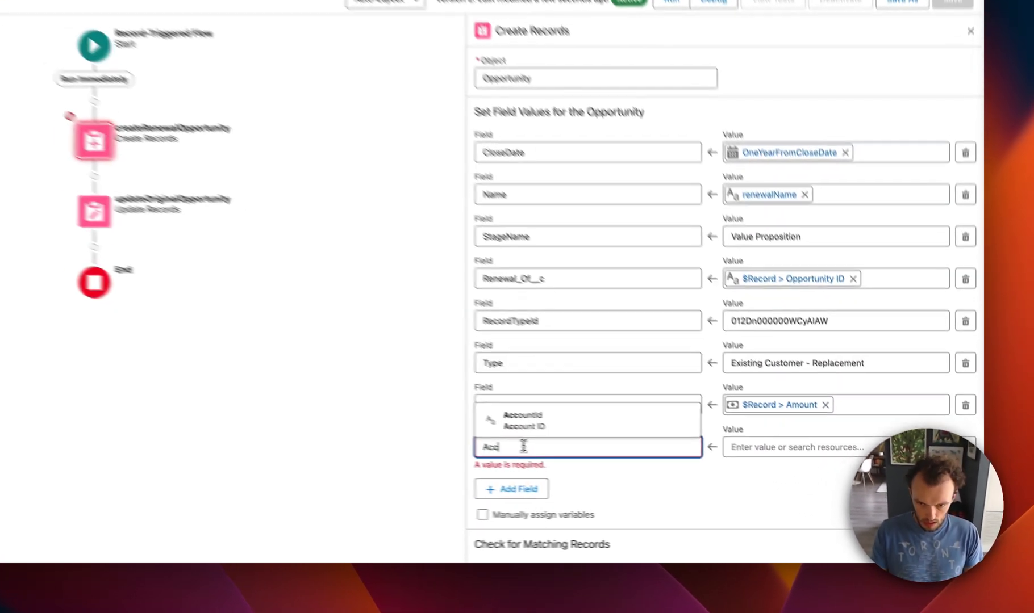
{"action": "type", "text": "ount"}
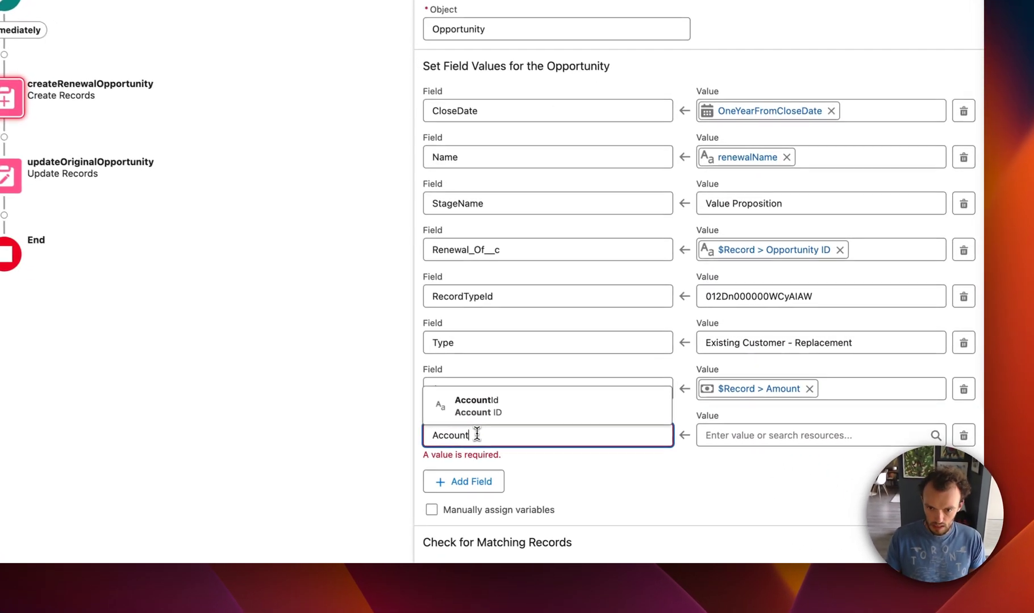
{"action": "left_click", "coordinate": [585, 426]}
{"action": "left_click", "coordinate": [776, 447]}
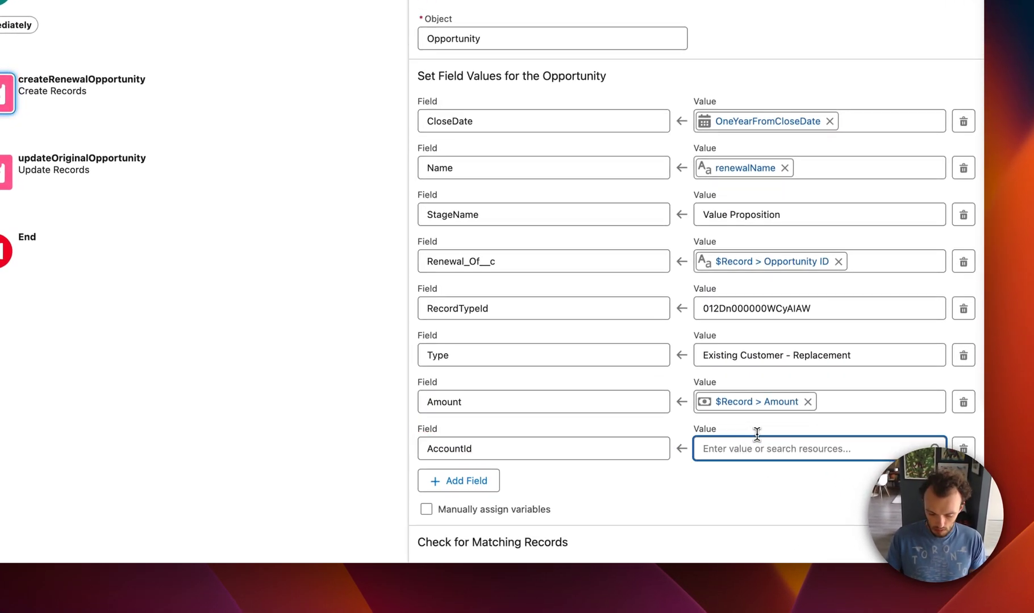
{"action": "type", "text": "Acc"}
{"action": "key", "text": "BackSpace"}
{"action": "key", "text": "BackSpace"}
{"action": "key", "text": "BackSpace"}
{"action": "type", "text": "re"}
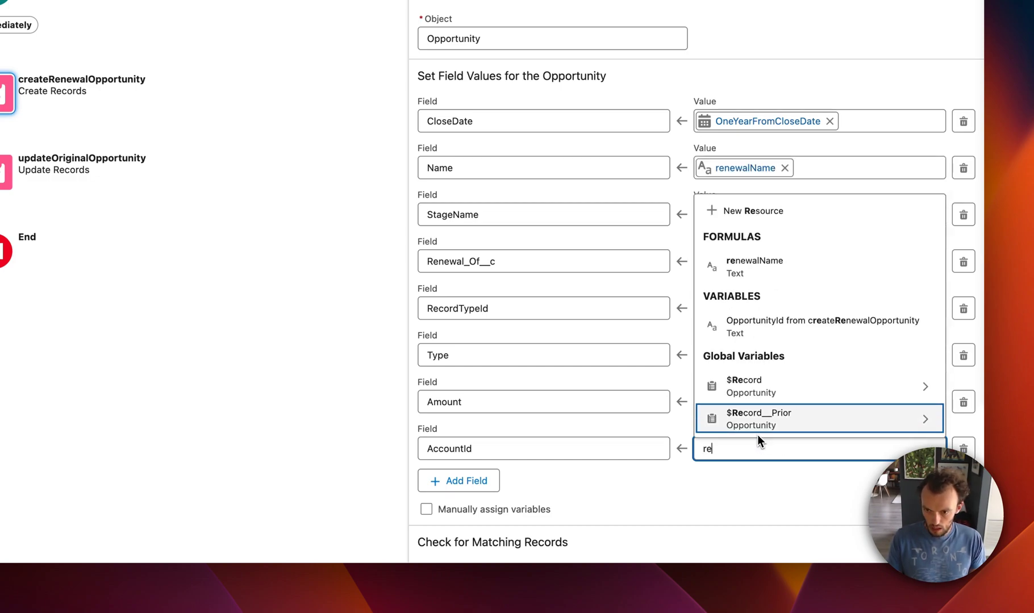
{"action": "left_click", "coordinate": [759, 387]}
{"action": "type", "text": "AccountId"}
{"action": "left_click", "coordinate": [753, 408]}
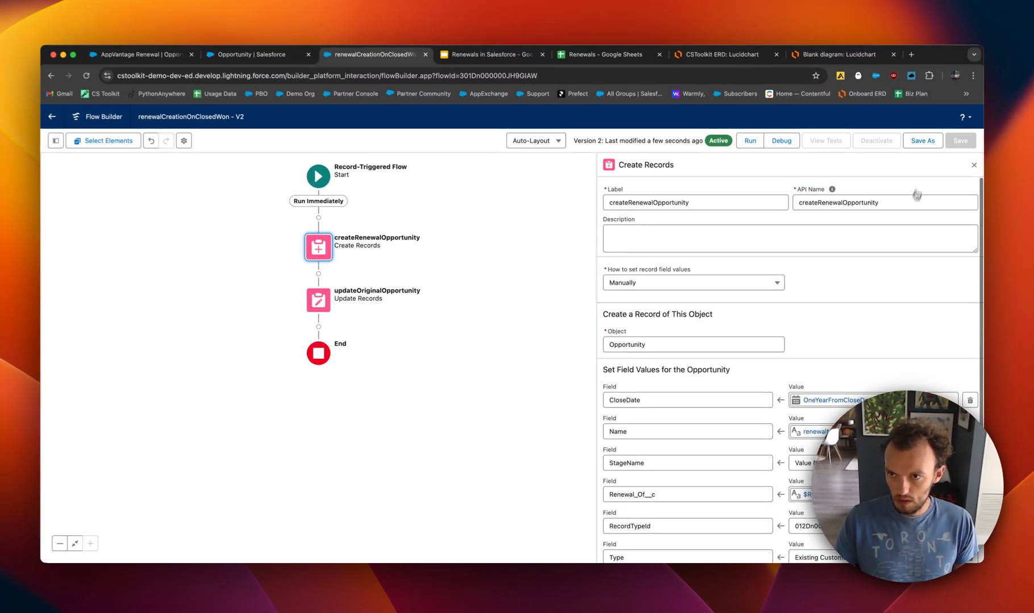
Save the flow as version 3 and activate it.
{"action": "left_click", "coordinate": [922, 140]}
{"action": "left_click", "coordinate": [696, 407]}
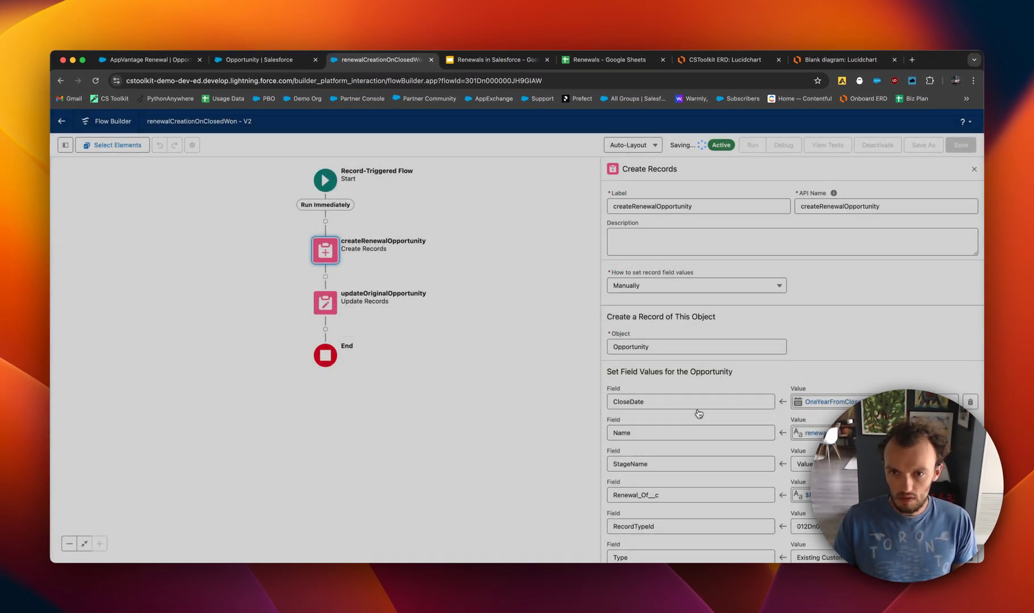
{"action": "left_click", "coordinate": [882, 147]}
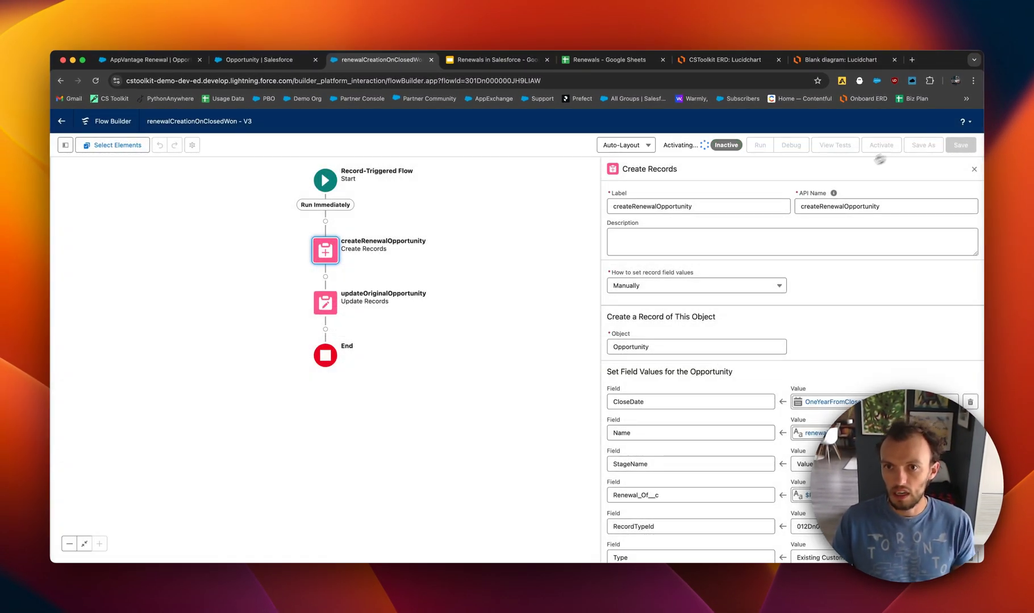
{"action": "left_click", "coordinate": [261, 59]}
{"action": "left_click", "coordinate": [156, 60]}
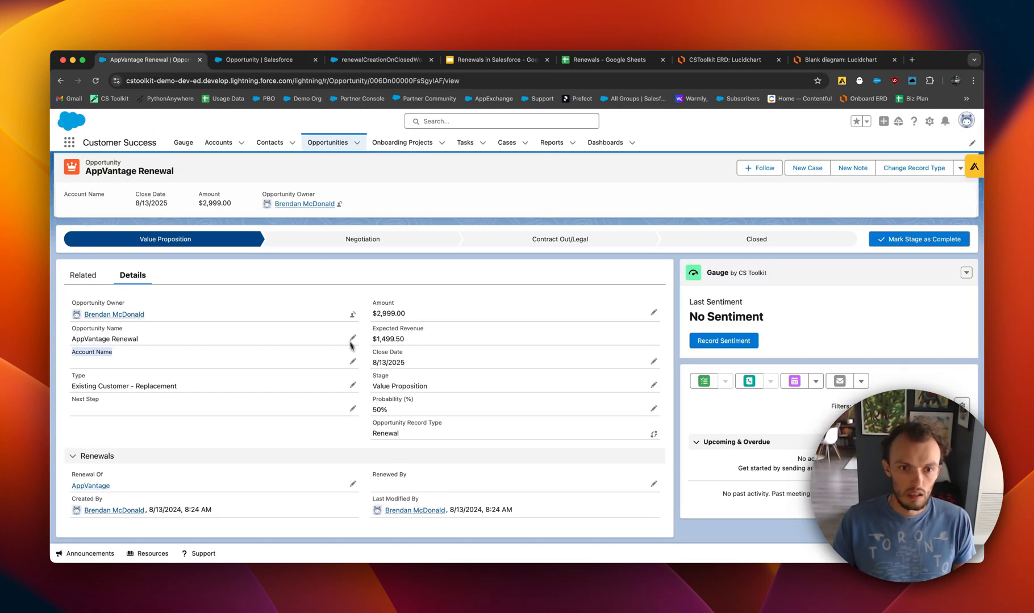
Set the renewal's Account Name to AppVantage and save.
{"action": "left_click", "coordinate": [353, 362]}
{"action": "left_click", "coordinate": [198, 367]}
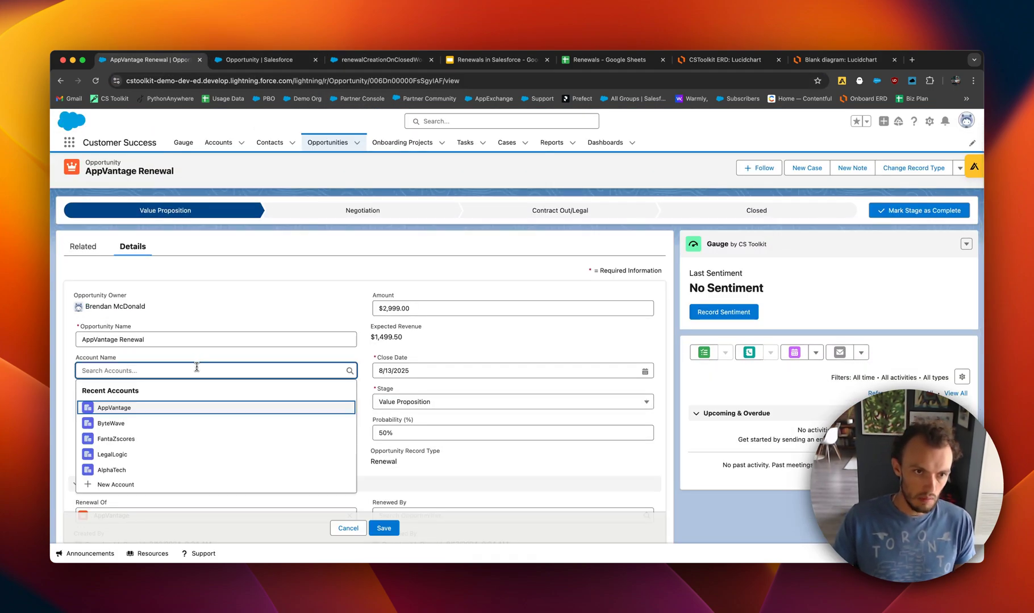
{"action": "left_click", "coordinate": [114, 408]}
{"action": "left_click", "coordinate": [383, 528]}
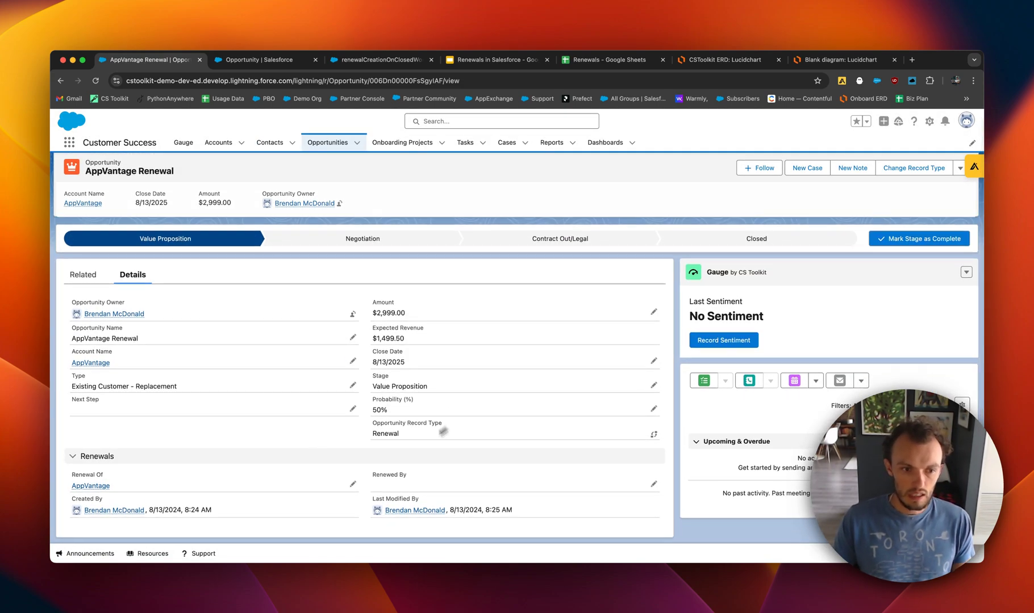
Confirm the original AppVantage lists the renewal under Renewed By, then review the renewal's Details.
{"action": "left_click", "coordinate": [94, 486]}
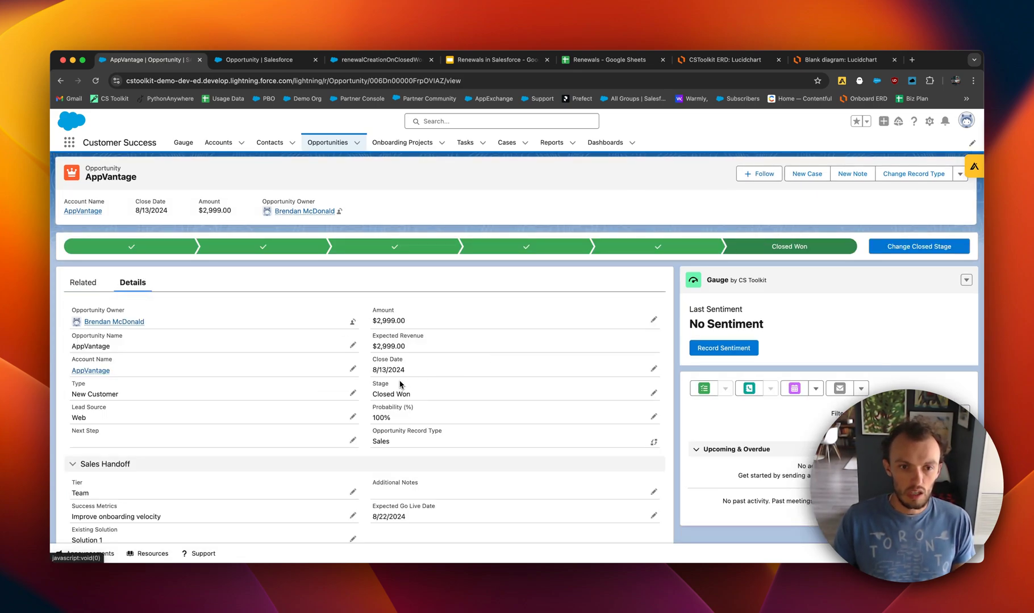
{"action": "scroll", "coordinate": [400, 385], "scroll_direction": "down", "scroll_amount": 3}
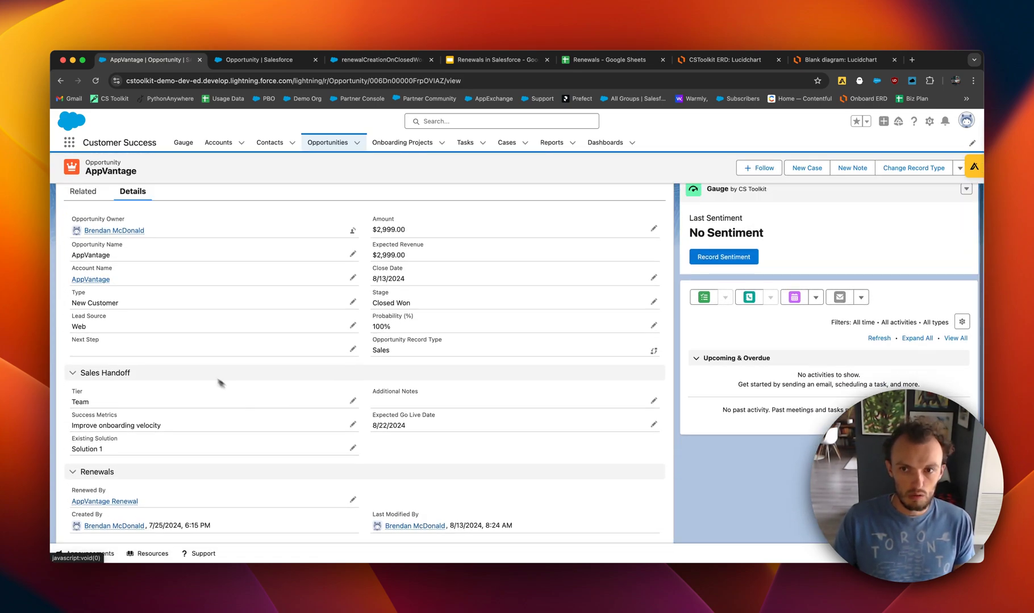
{"action": "left_click", "coordinate": [126, 487]}
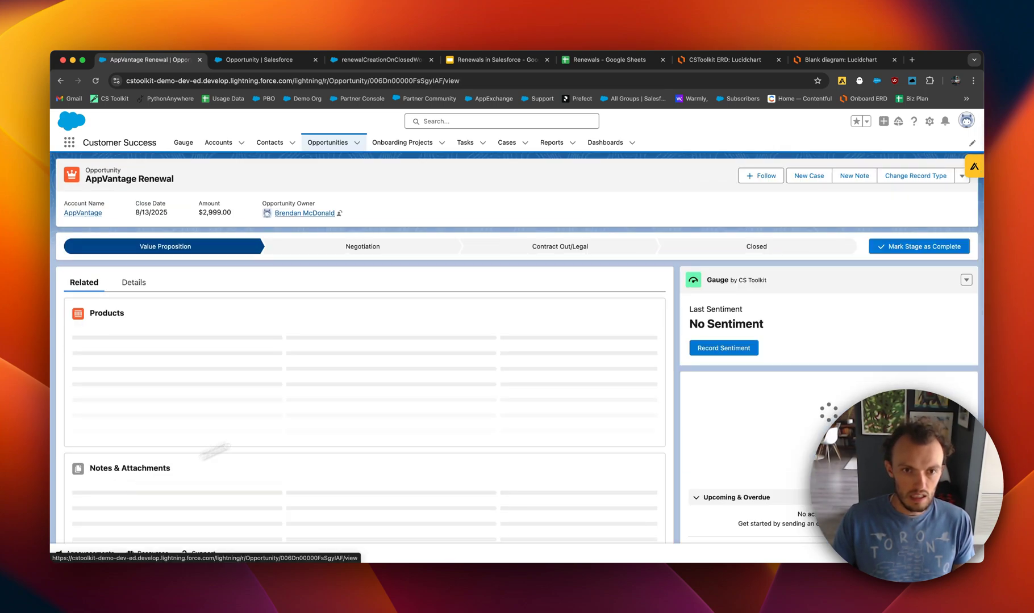
{"action": "left_click_drag", "start_coordinate": [148, 219], "coordinate": [188, 215]}
{"action": "left_click", "coordinate": [154, 208]}
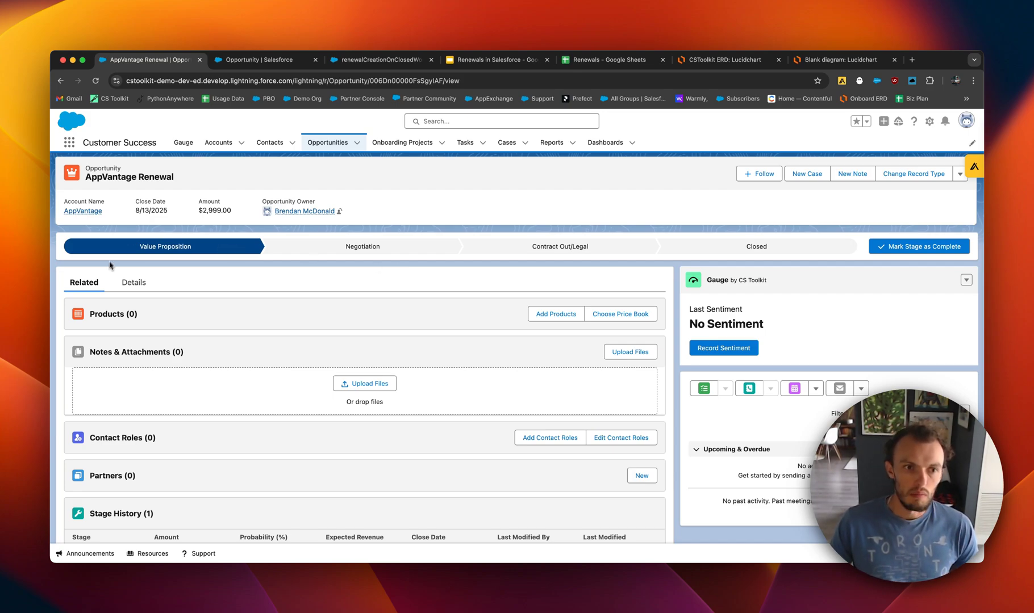
{"action": "left_click", "coordinate": [130, 283]}
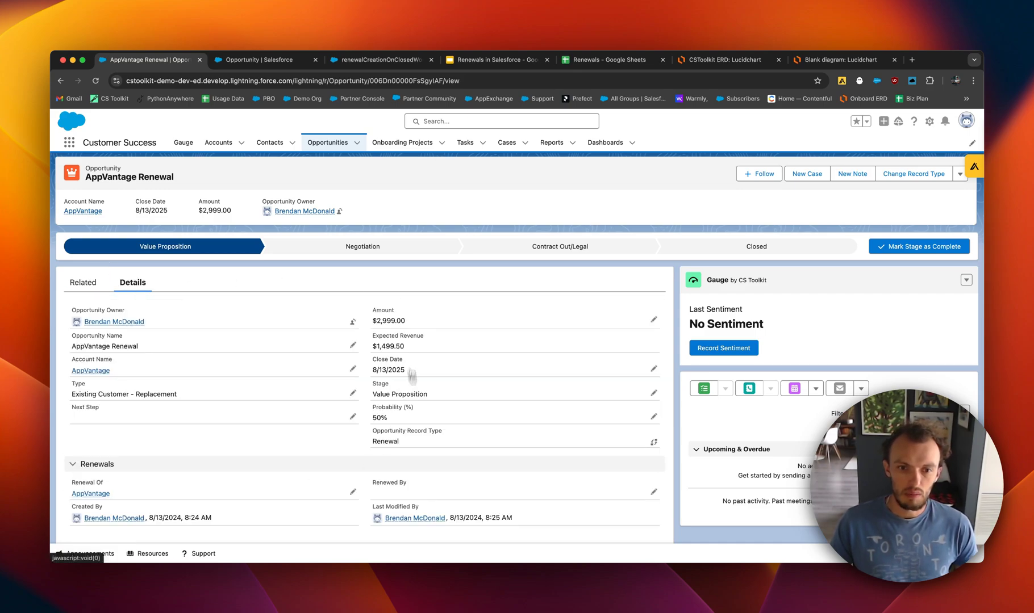